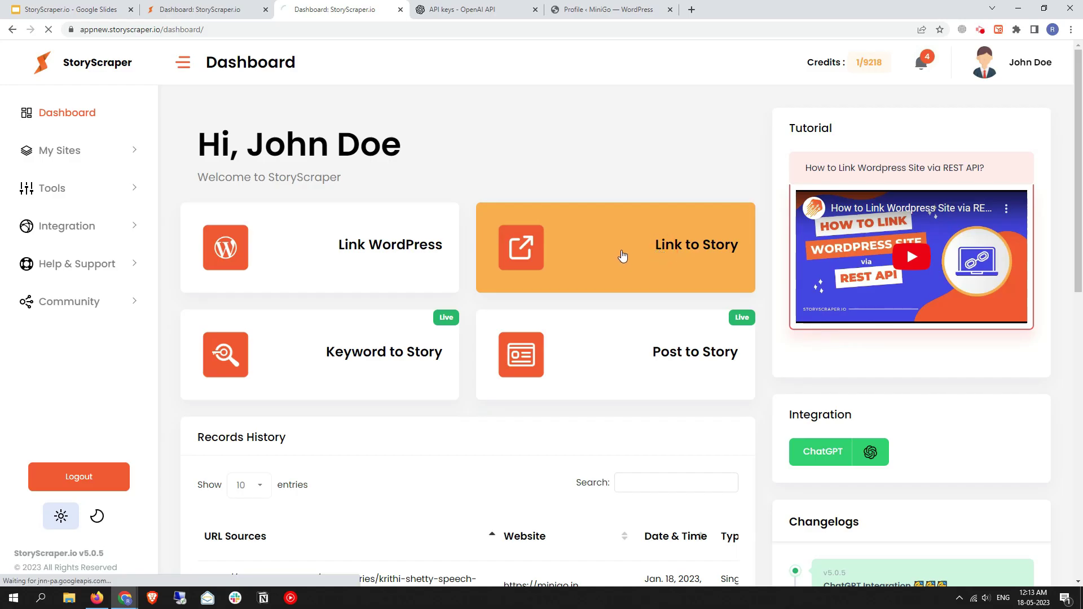
Open the Link to Story tool from the dashboard and collapse its setup tutorial
left_click(622, 255)
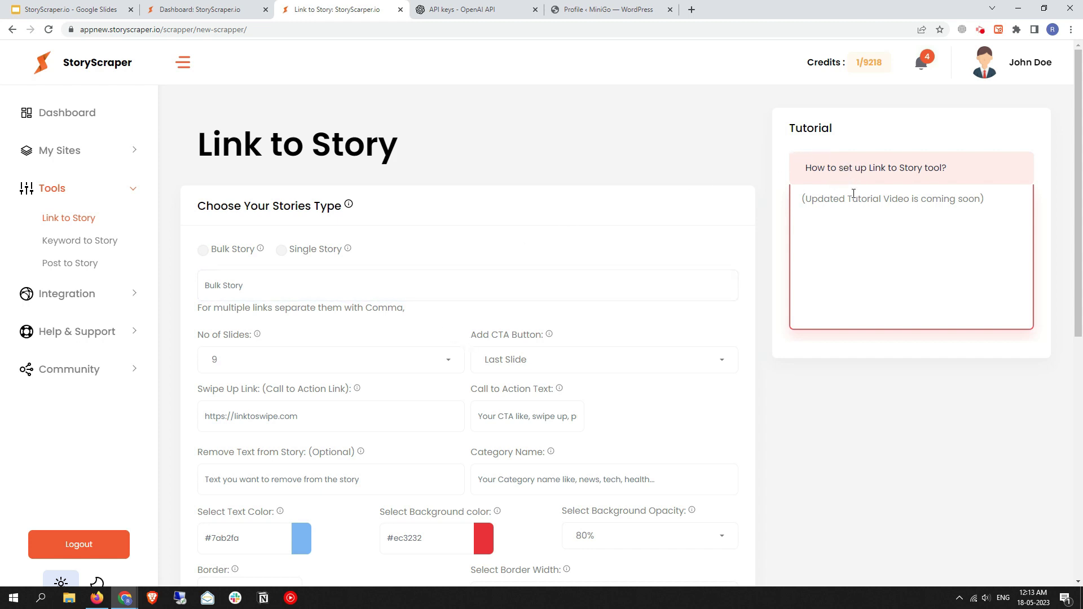
left_click(966, 177)
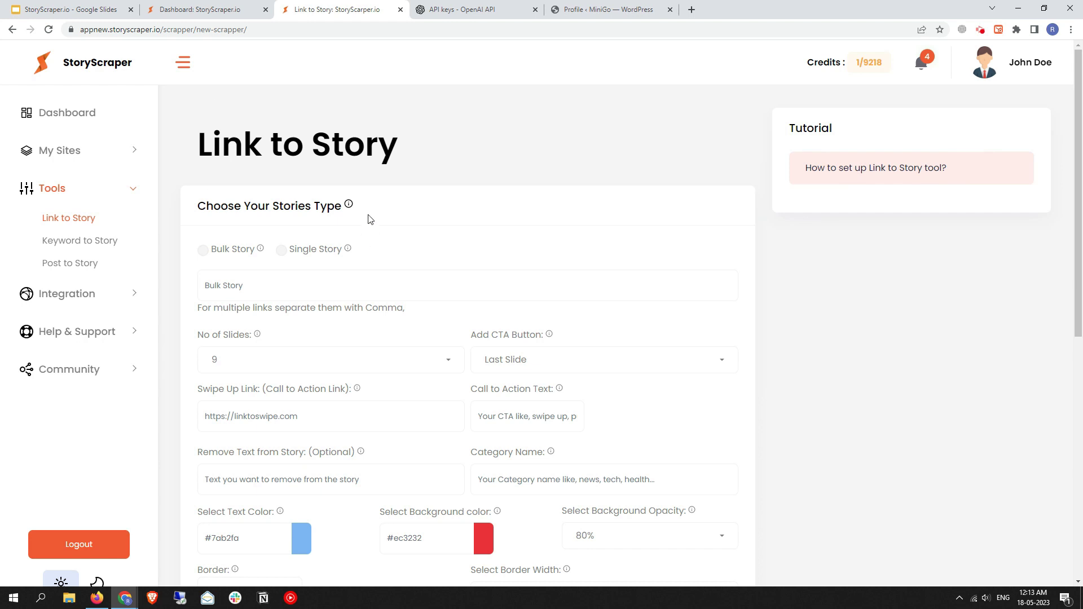
scroll(367, 217, "down", 2)
scroll(378, 221, "up", 1)
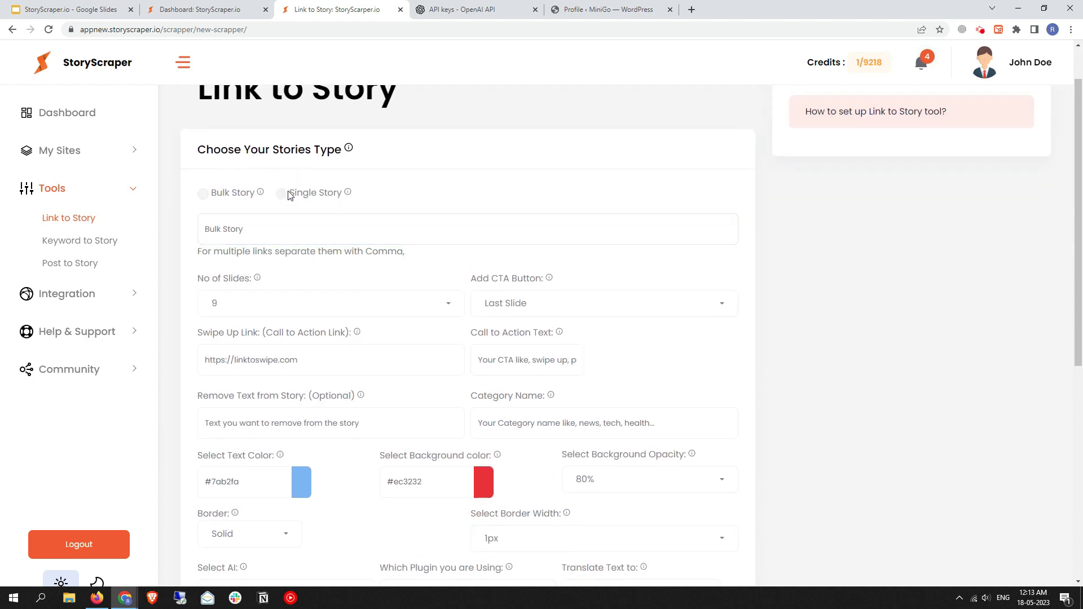
scroll(275, 197, "up", 1)
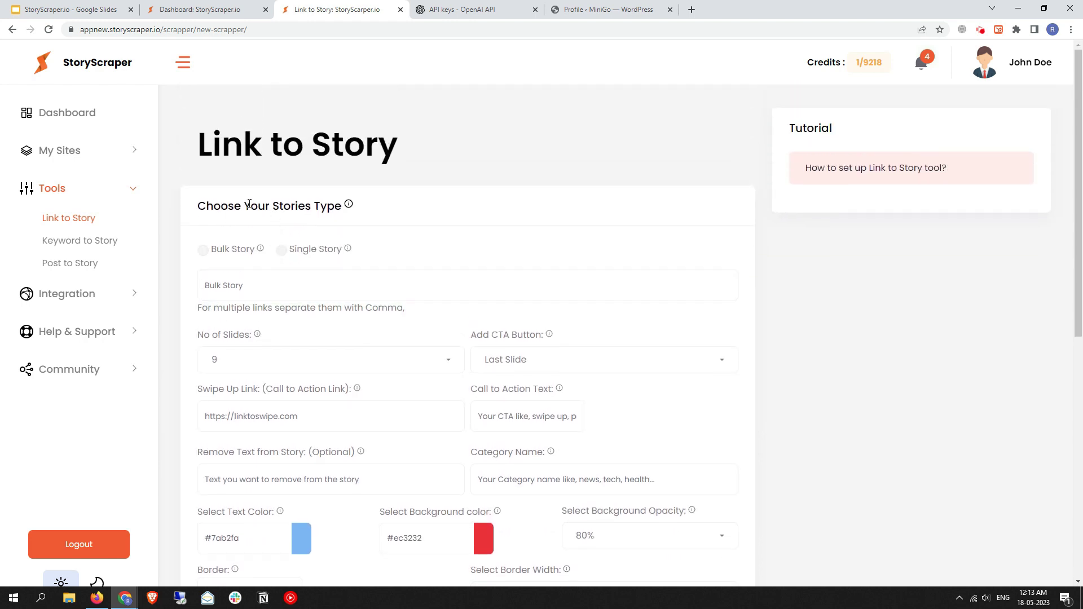
left_click_drag(204, 209, 337, 207)
left_click(349, 207)
Choose Bulk Story and open its example timesnownews.com/web-stories address in a new tab
left_click(349, 207)
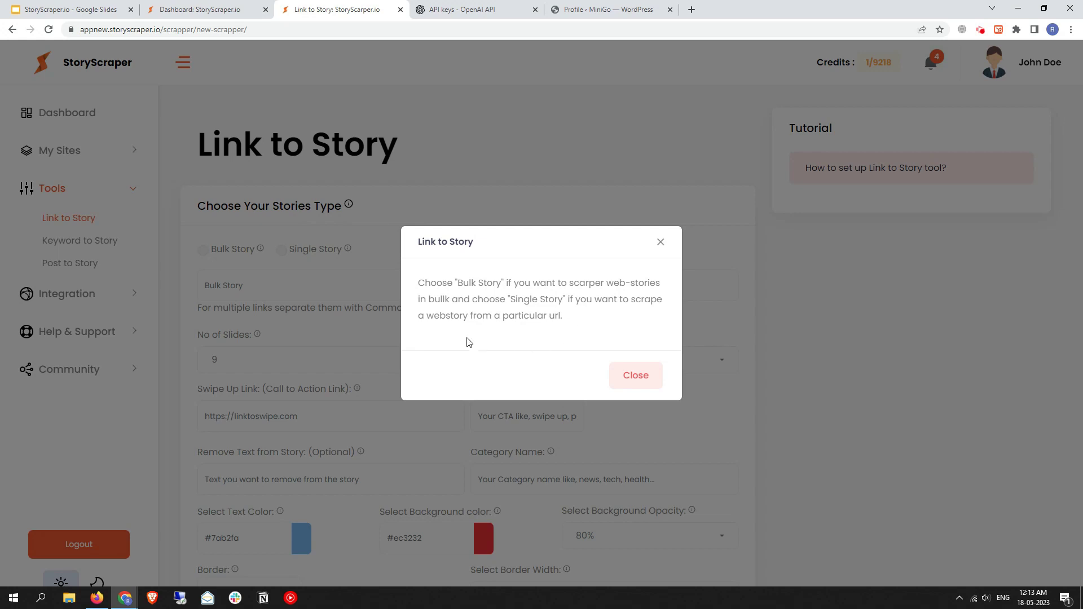
left_click(640, 378)
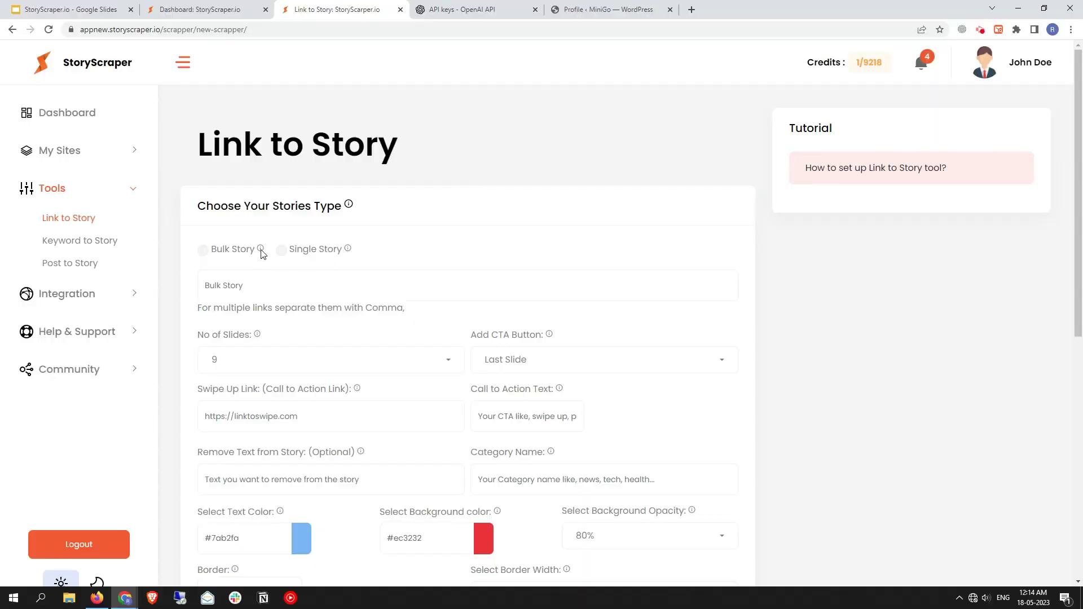
left_click(261, 249)
left_click_drag(462, 307, 448, 324)
right_click(544, 311)
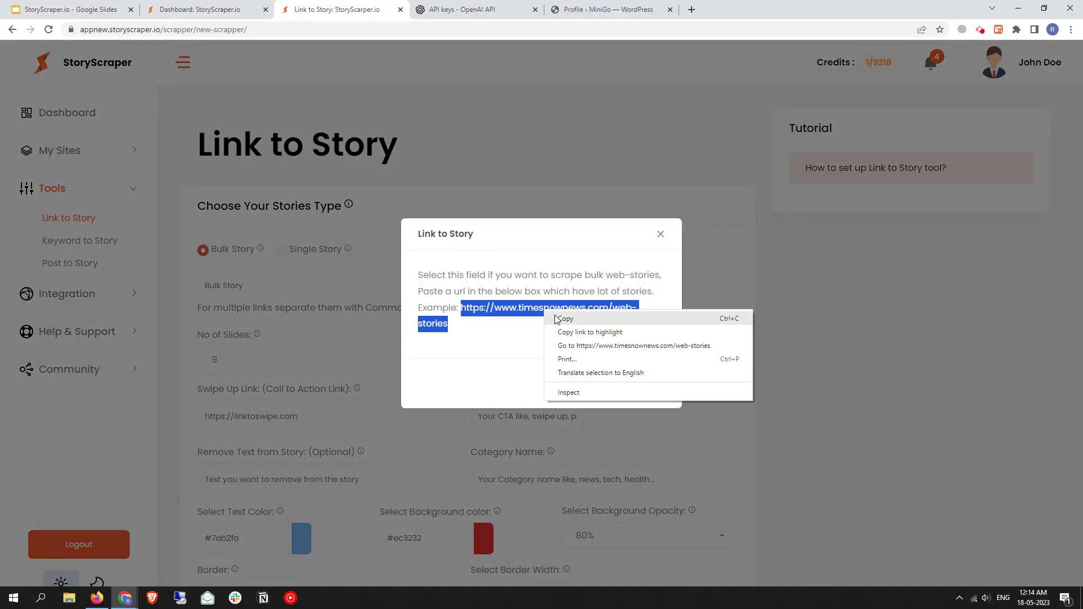
left_click(601, 347)
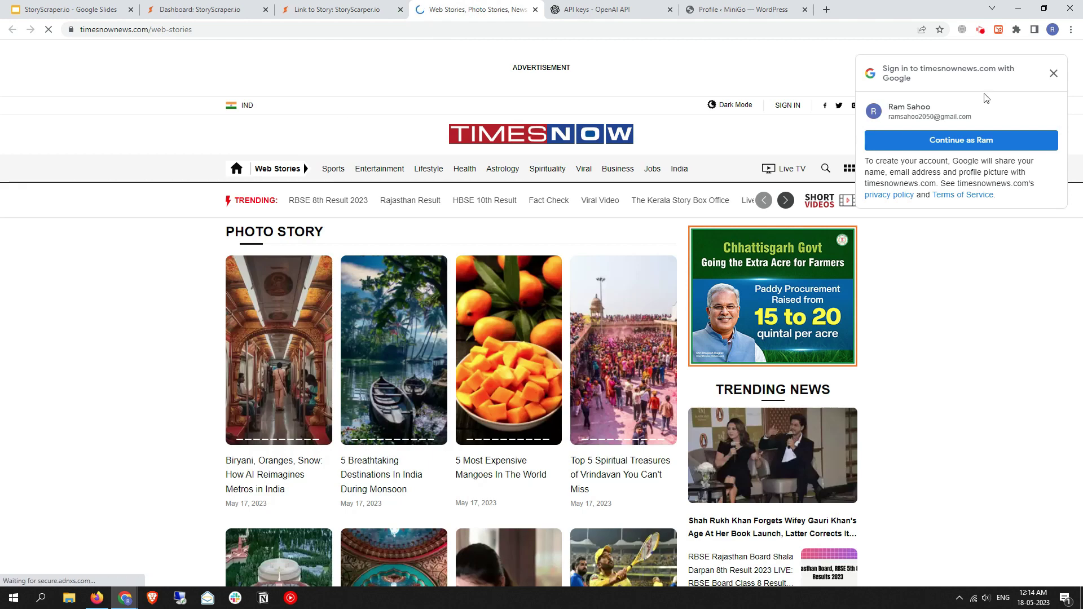
Dismiss the Google sign-in prompt and browse down the Times Now web stories page
left_click(1053, 75)
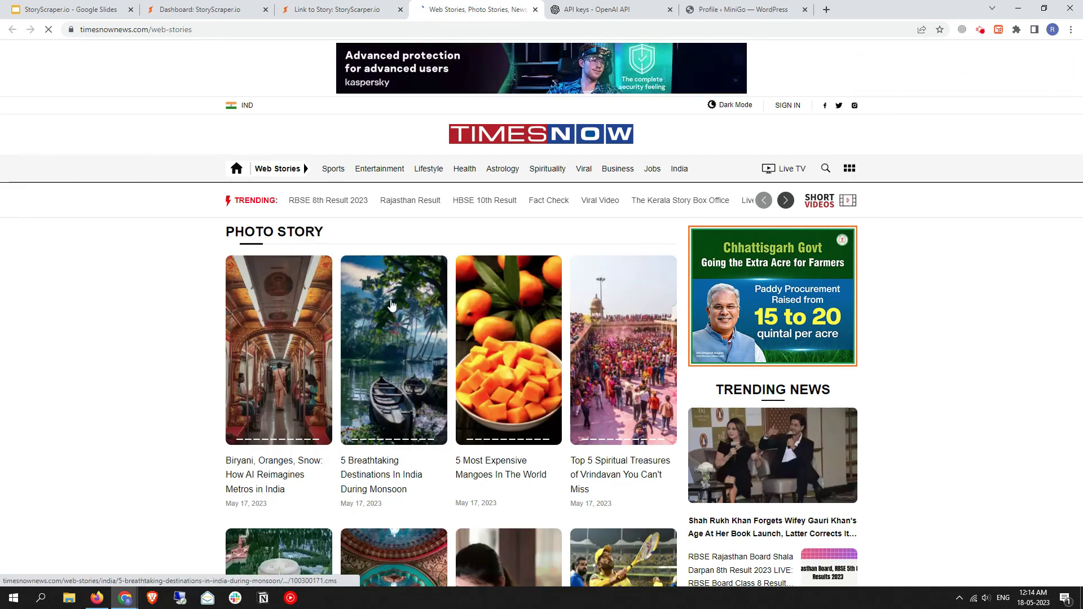
scroll(427, 294, "down", 2)
scroll(434, 291, "down", 7)
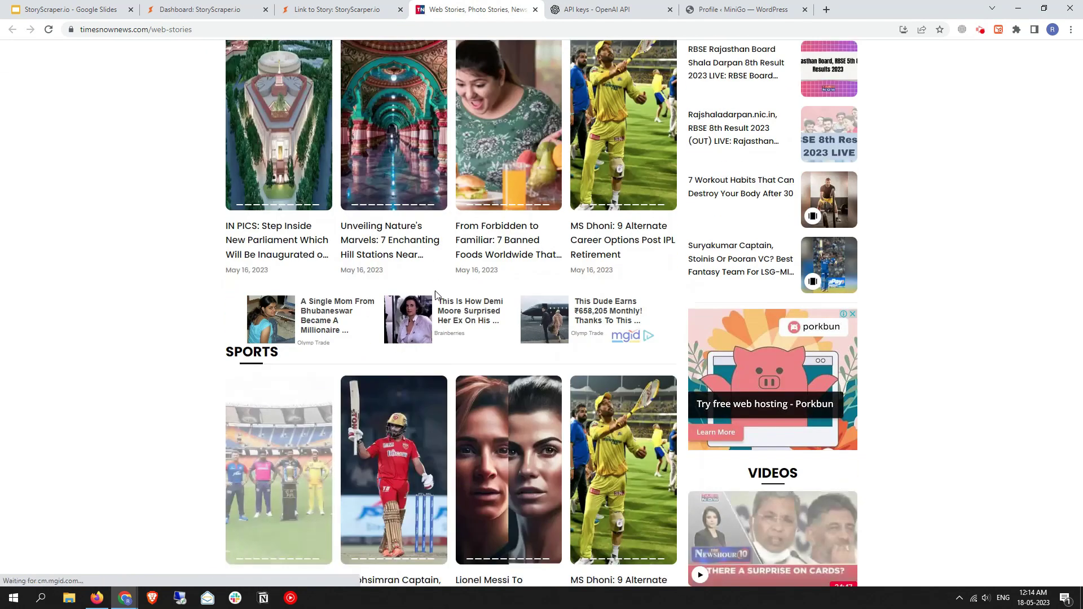
scroll(526, 249, "down", 5)
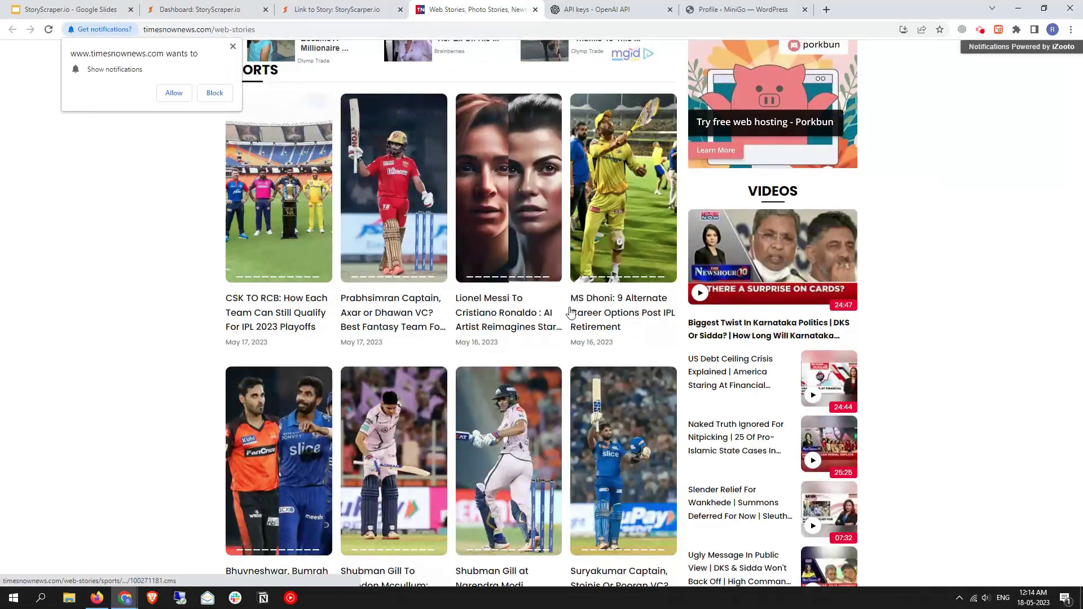
scroll(510, 320, "down", 4)
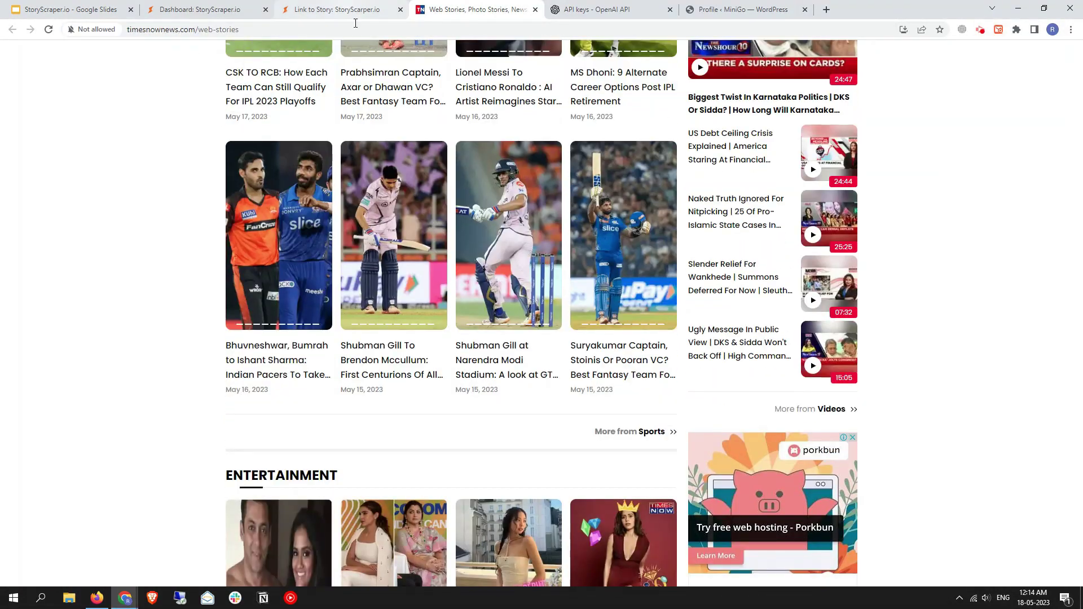
left_click(357, 8)
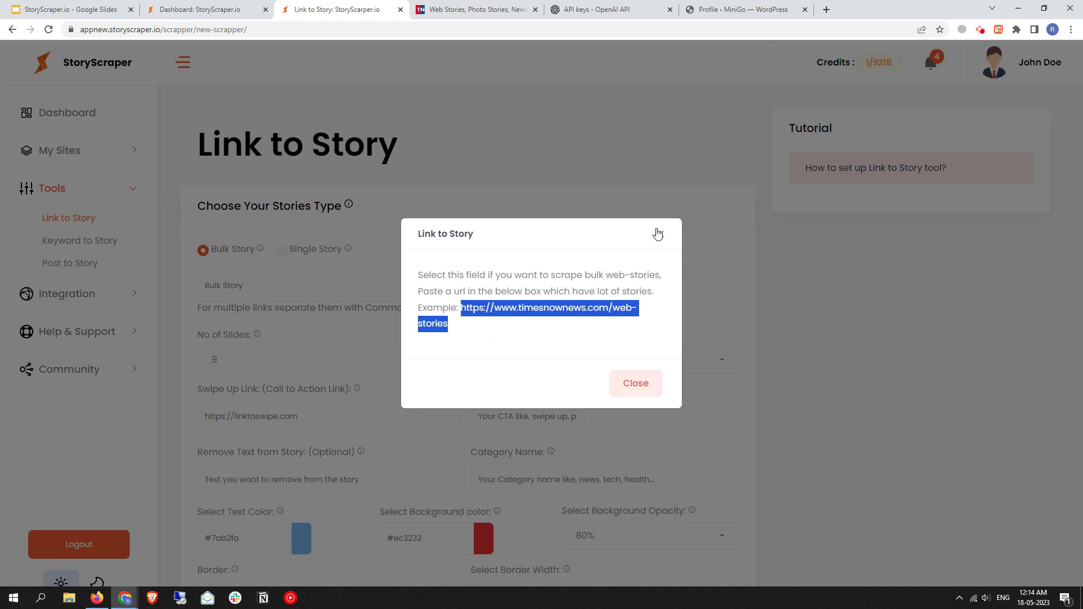
left_click(477, 8)
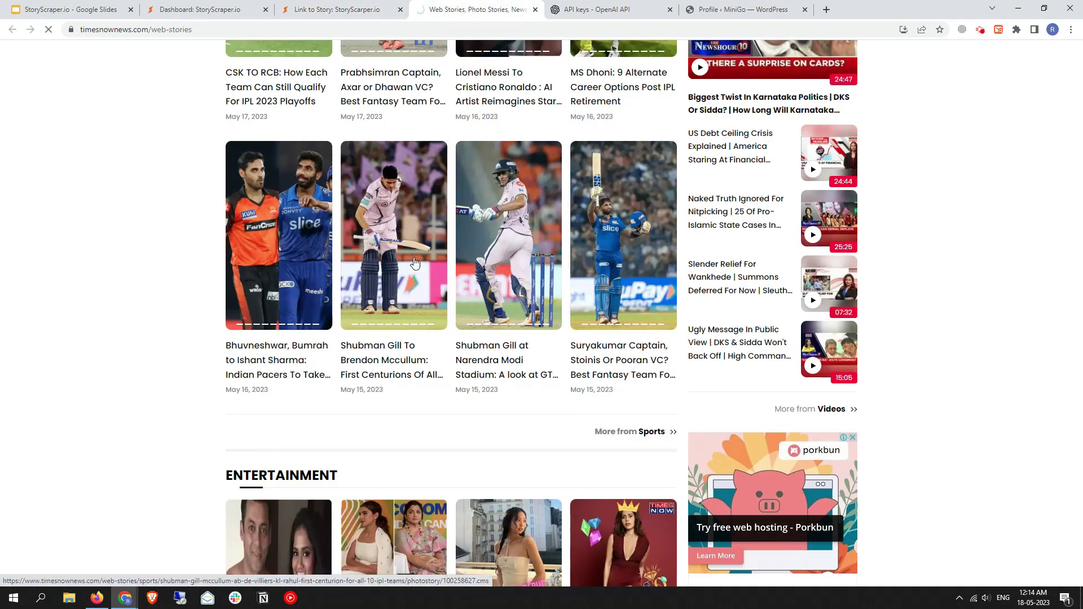
Open the Shubman Gill IPL centurions story and page forward to the David Warner slide
left_click(415, 263)
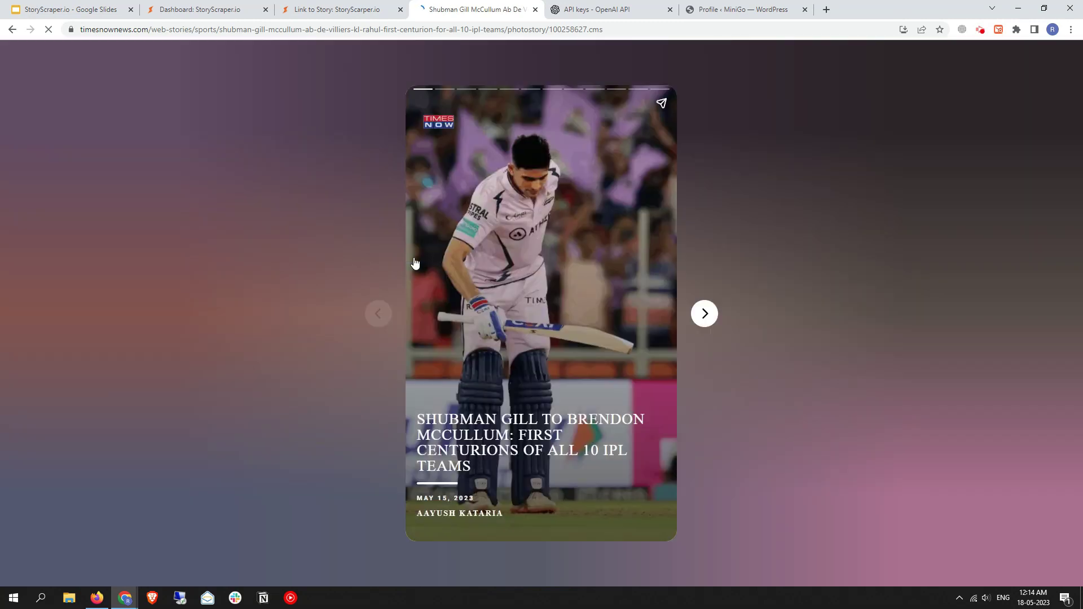
left_click(706, 315)
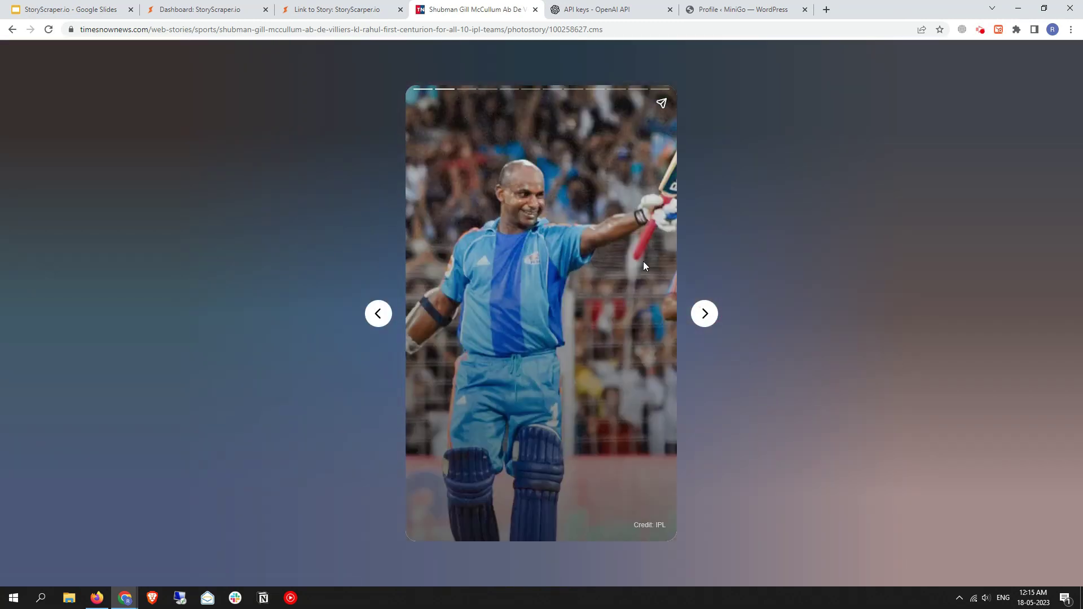
left_click(706, 317)
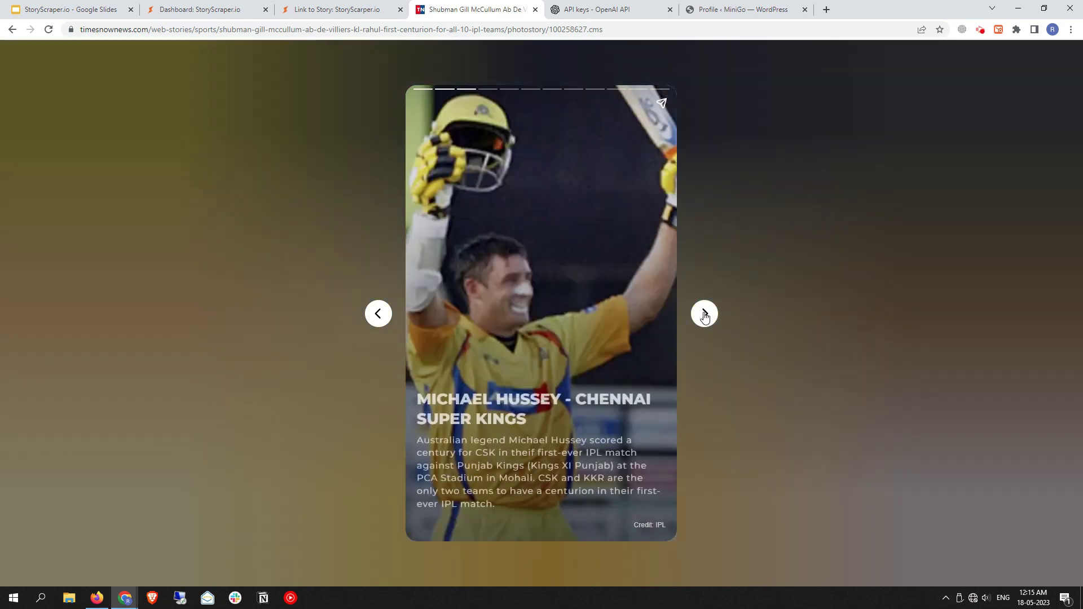
left_click(708, 317)
left_click(708, 317)
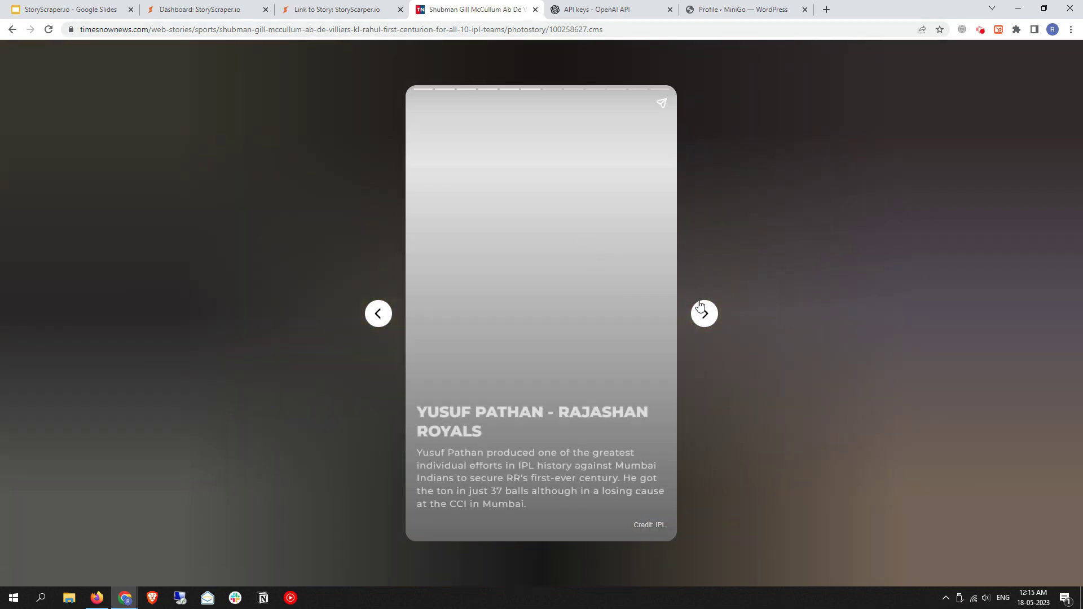
left_click(711, 316)
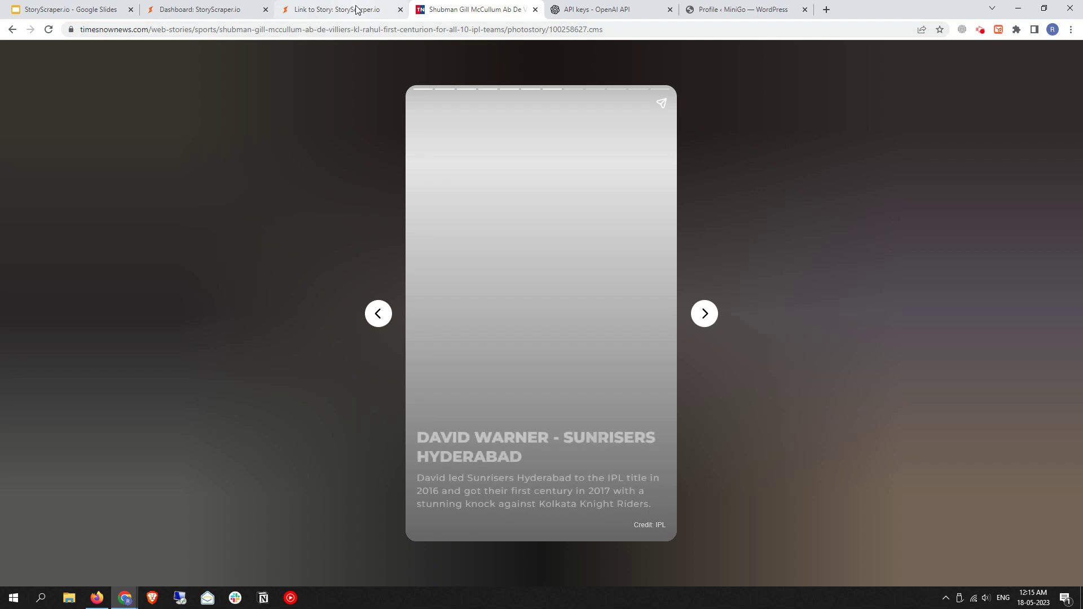
Dismiss the Bulk Story help, page back to the Jayasuriya slide, and select Single Story
left_click(356, 10)
left_click(661, 233)
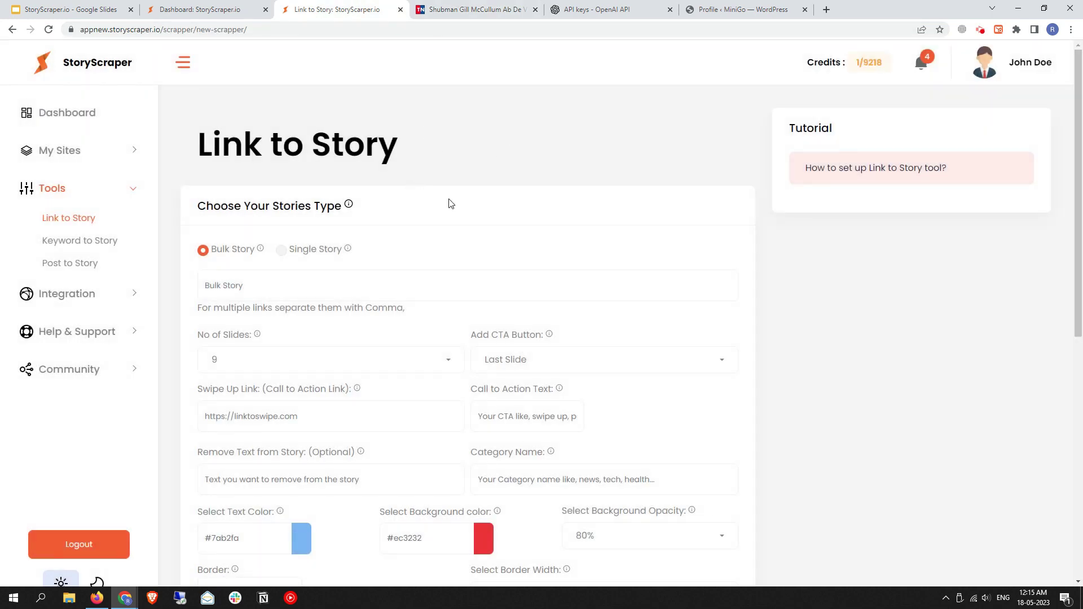
left_click(473, 9)
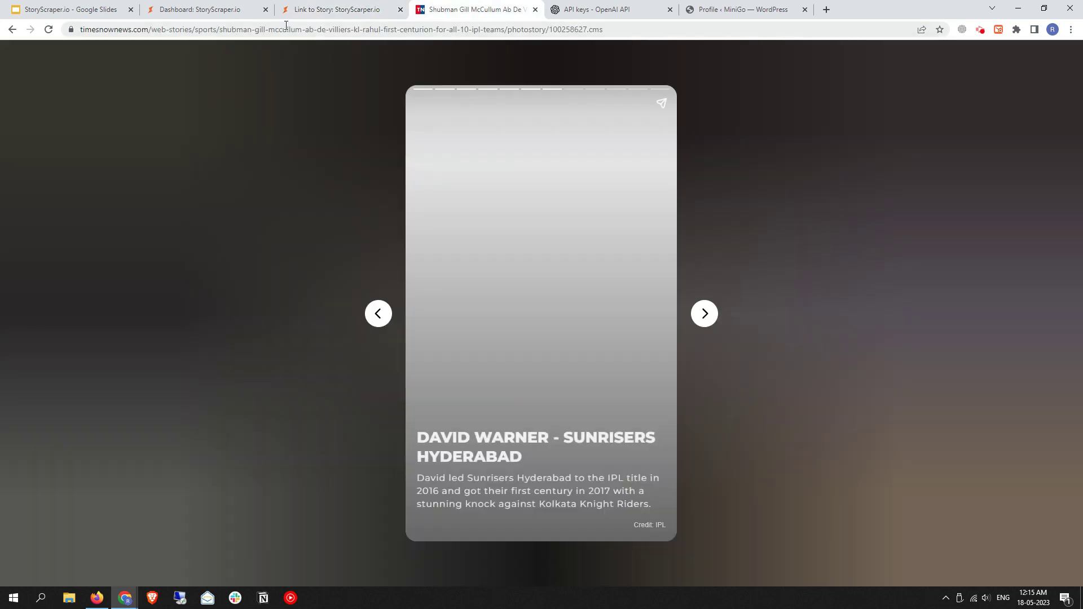
left_click(379, 313)
left_click(378, 313)
left_click(378, 314)
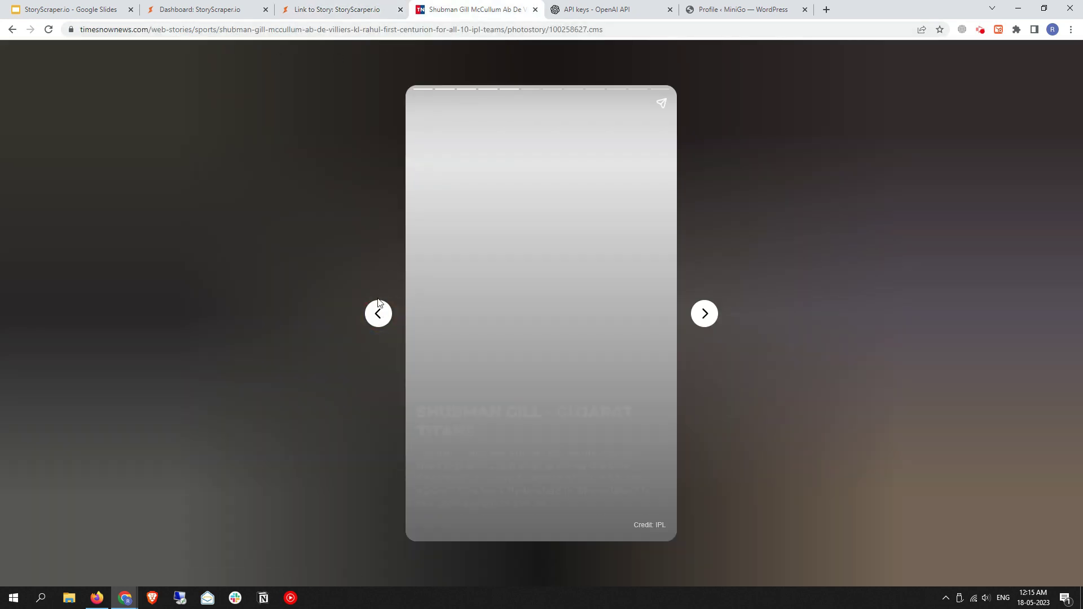
left_click(379, 313)
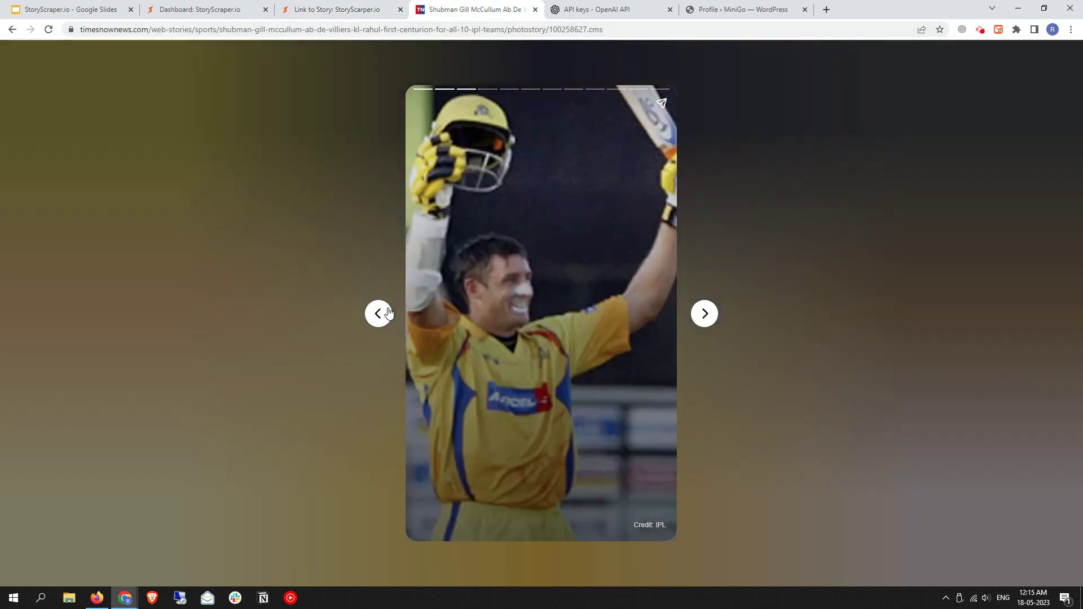
left_click(379, 314)
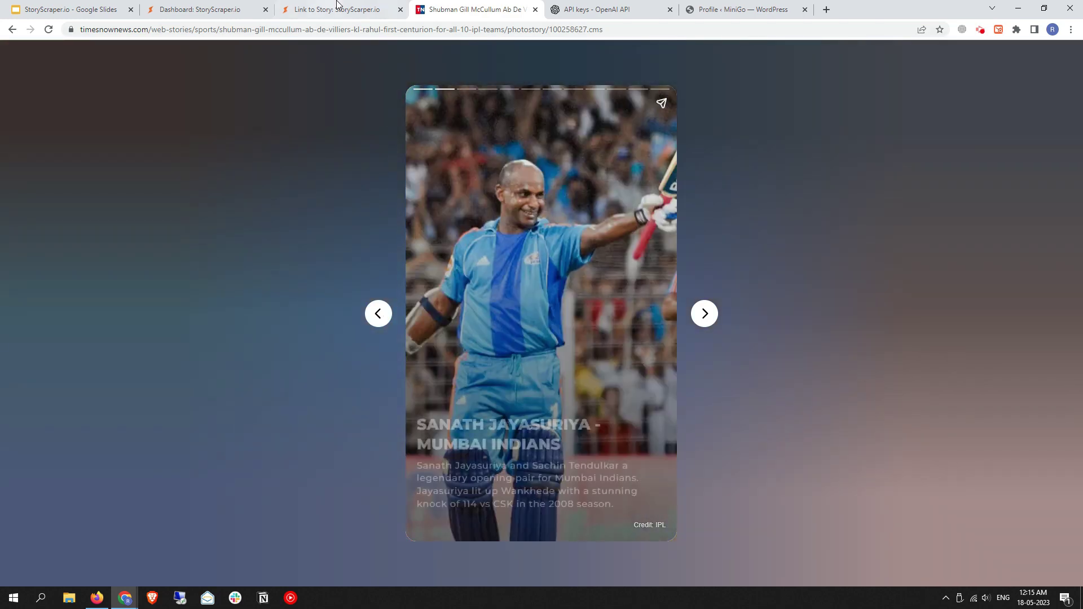
left_click(330, 10)
left_click(282, 250)
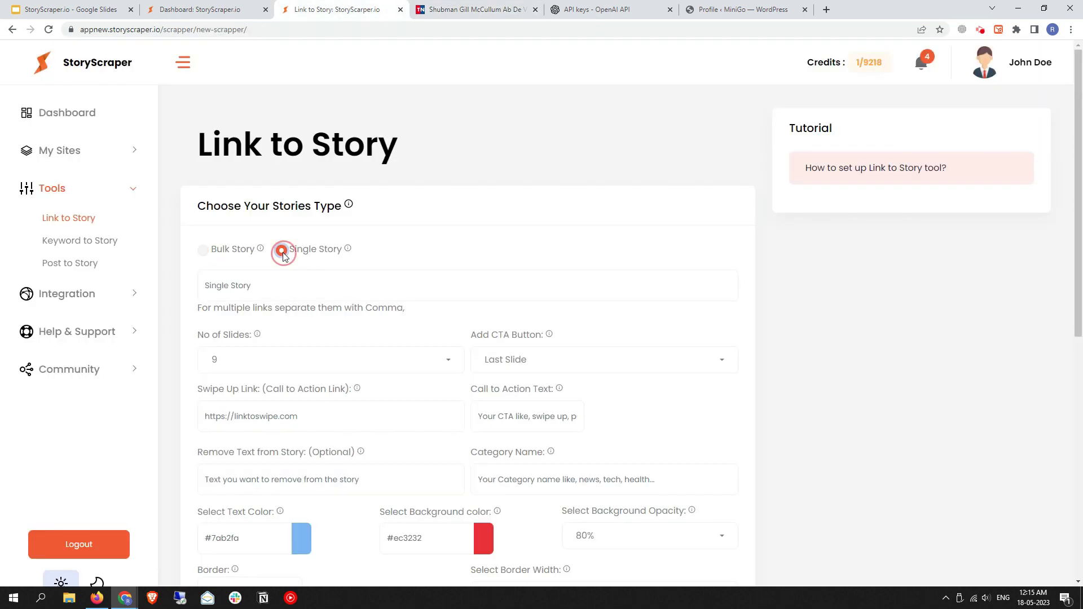
Copy the Times Now centurions story address into the story link field
left_click(498, 6)
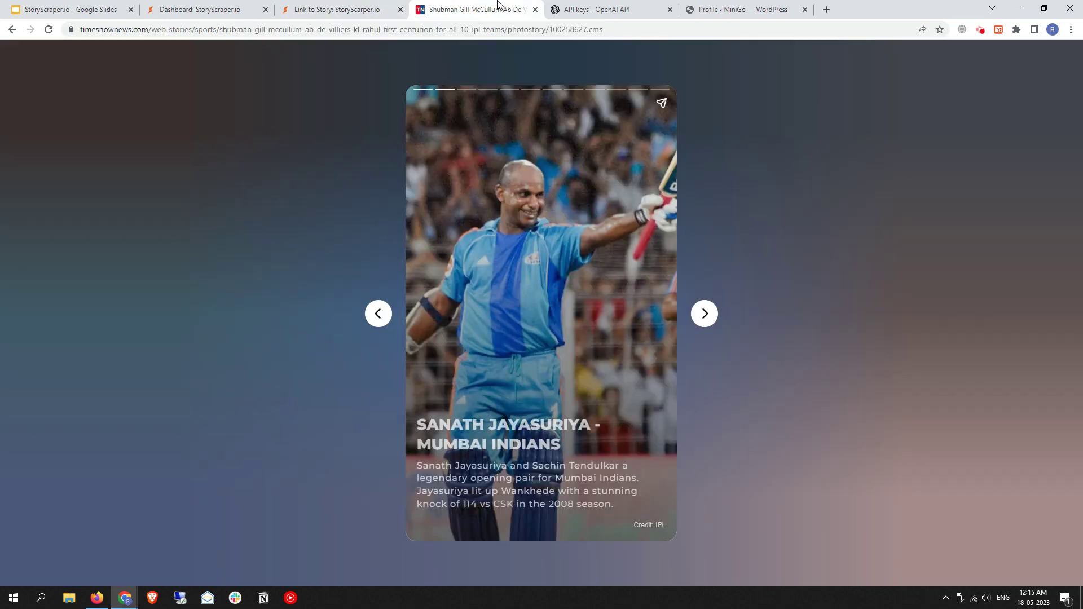
left_click(176, 29)
right_click(176, 28)
left_click(217, 92)
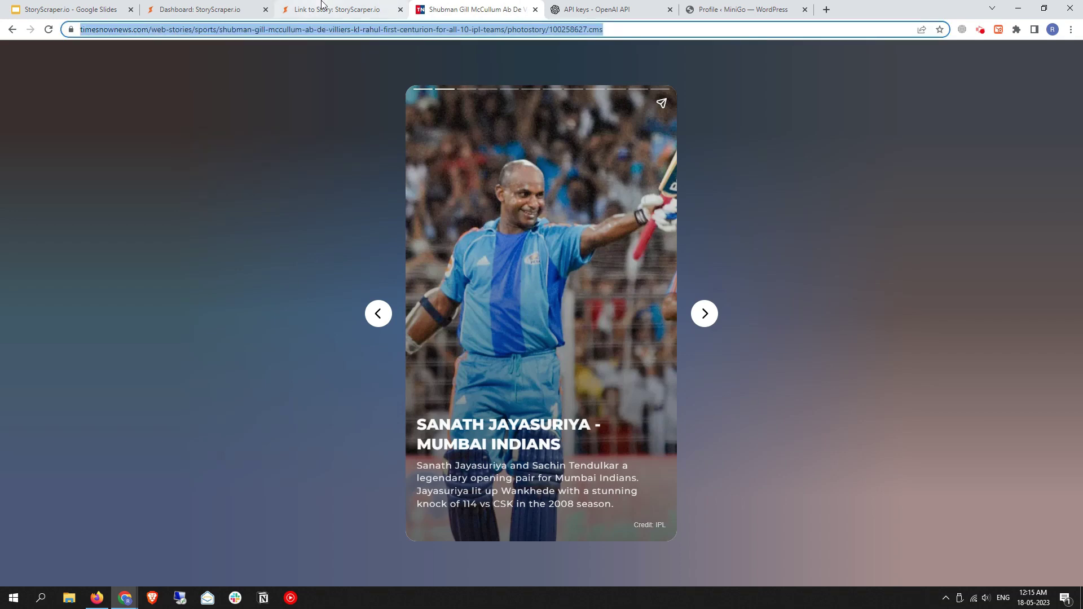
left_click(330, 10)
left_click(285, 285)
right_click(285, 286)
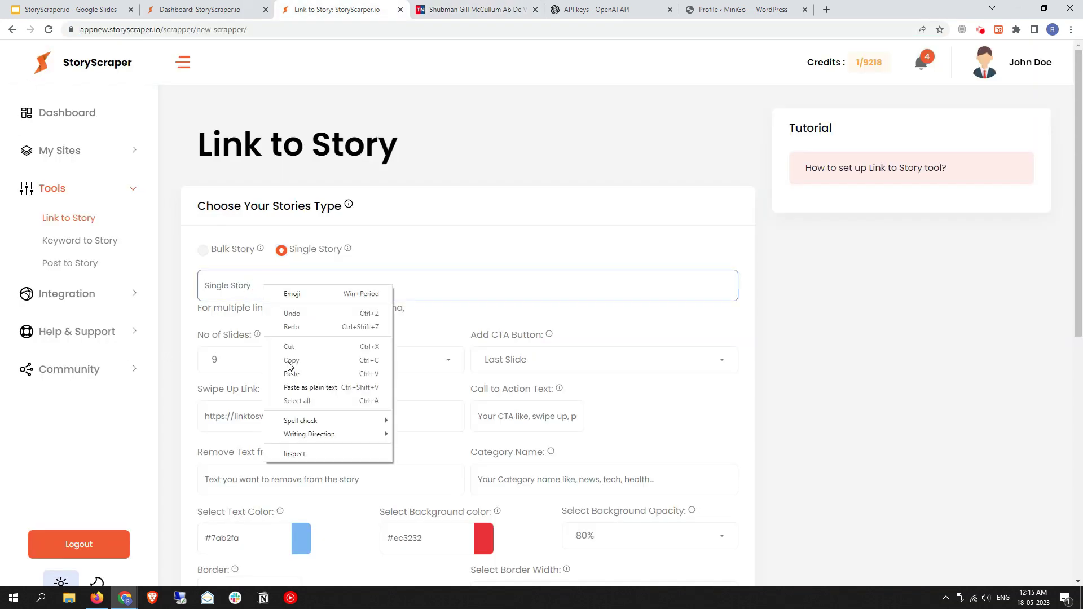
left_click(299, 371)
Set No of Slides to 7 to match the source story, then view the CTA option explanation
scroll(403, 241, "down", 2)
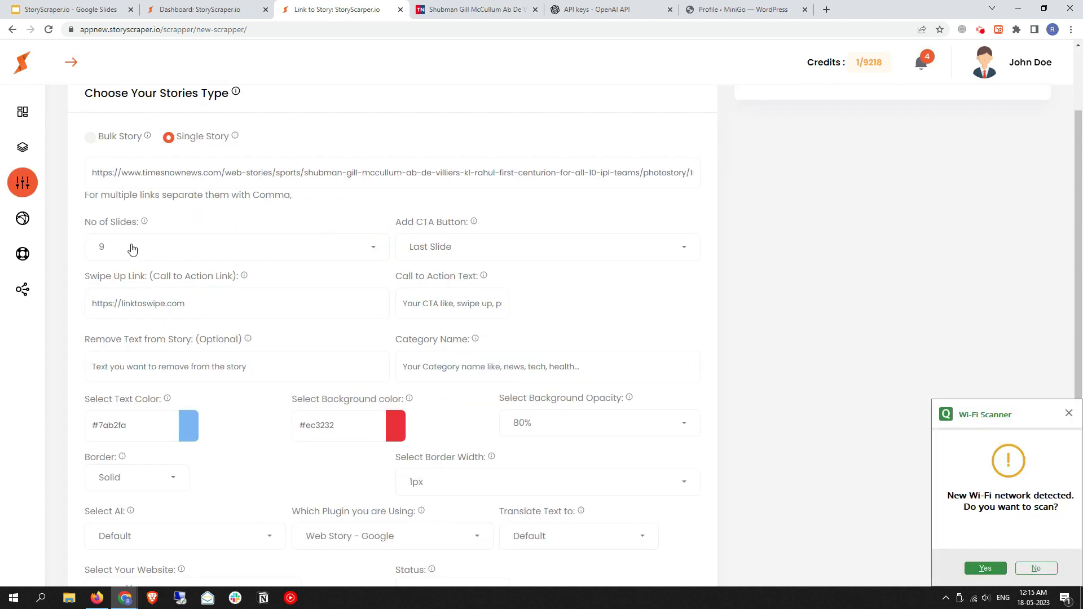
left_click(226, 253)
scroll(191, 508, "down", 1)
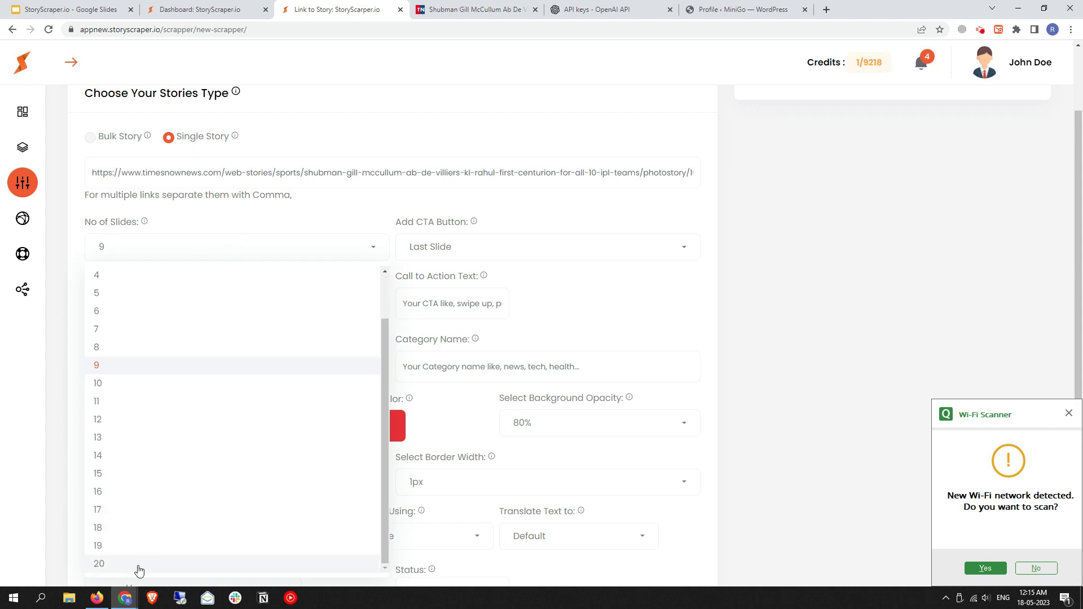
scroll(175, 485, "up", 1)
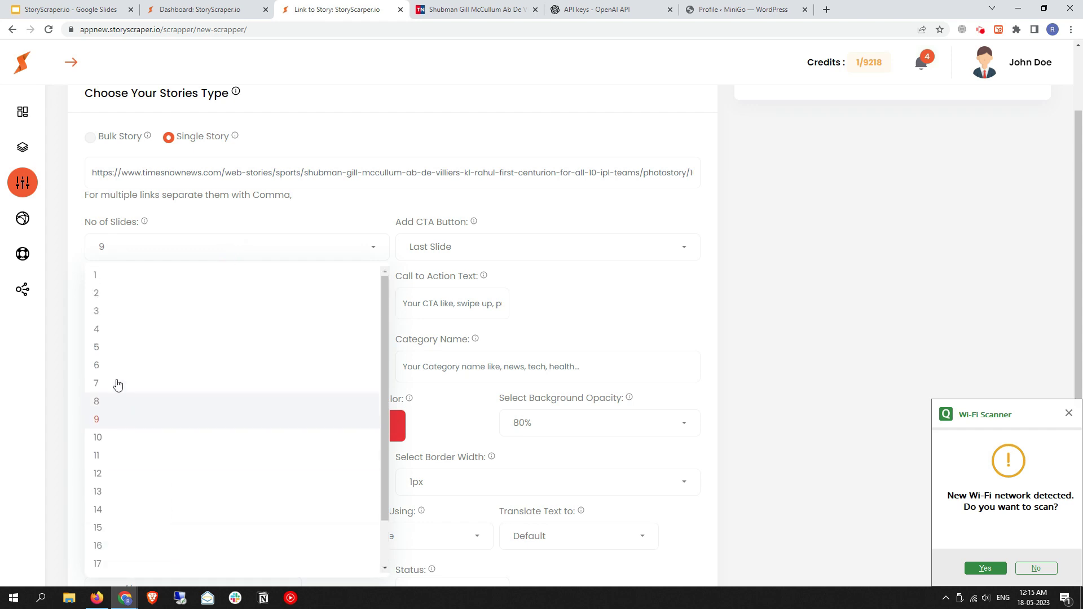
left_click(475, 9)
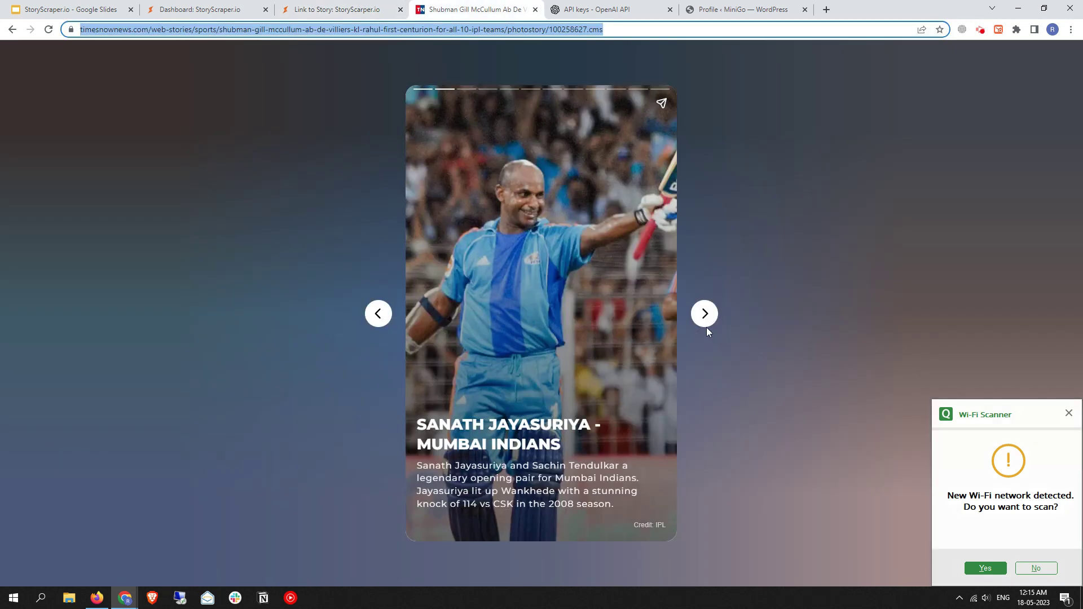
left_click(1069, 413)
left_click(811, 291)
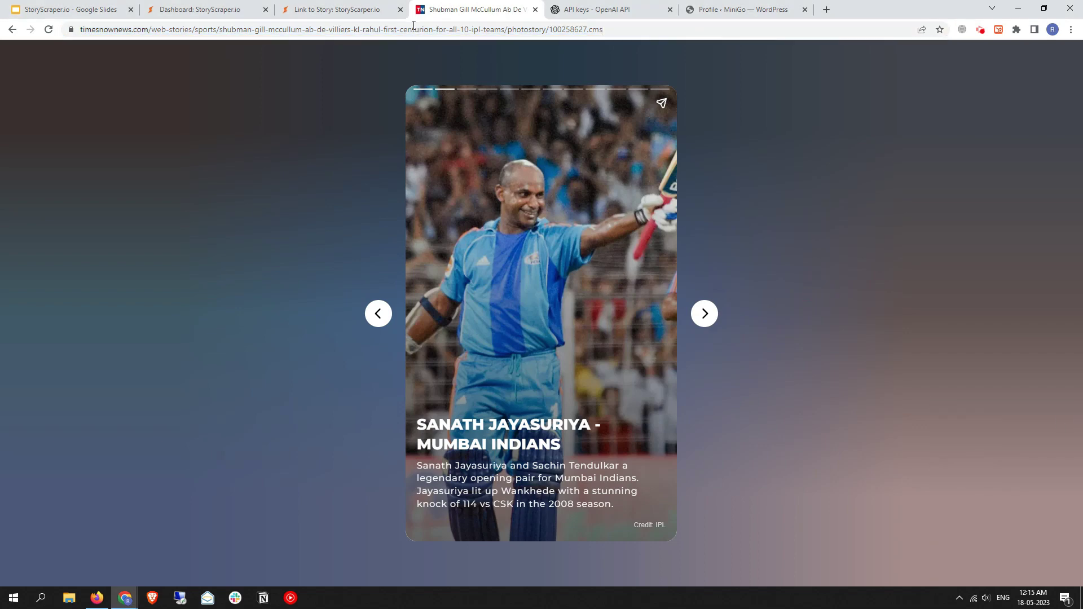
left_click(362, 6)
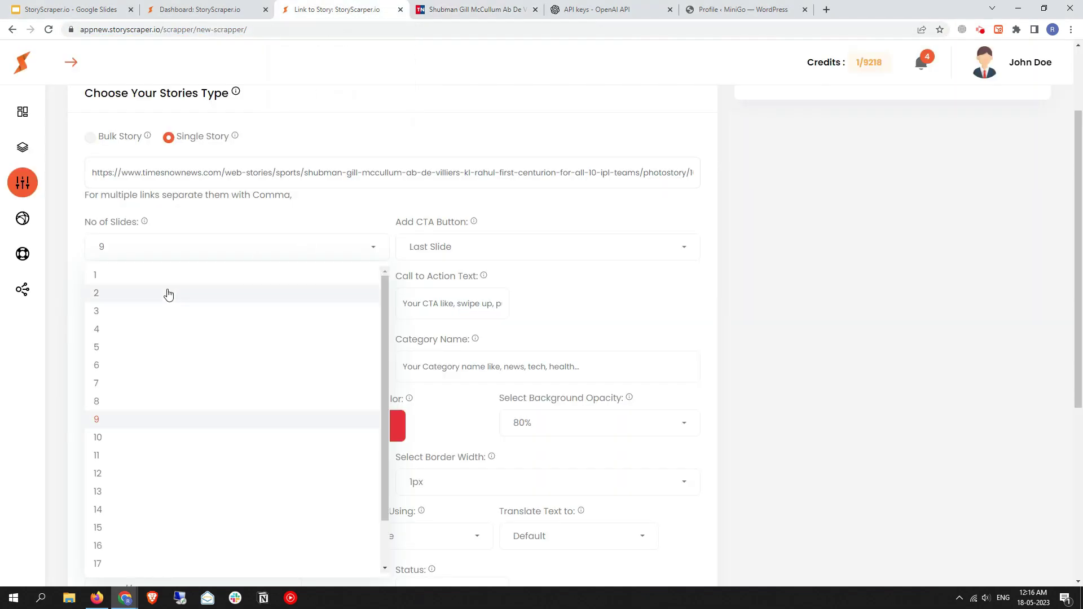
left_click(103, 383)
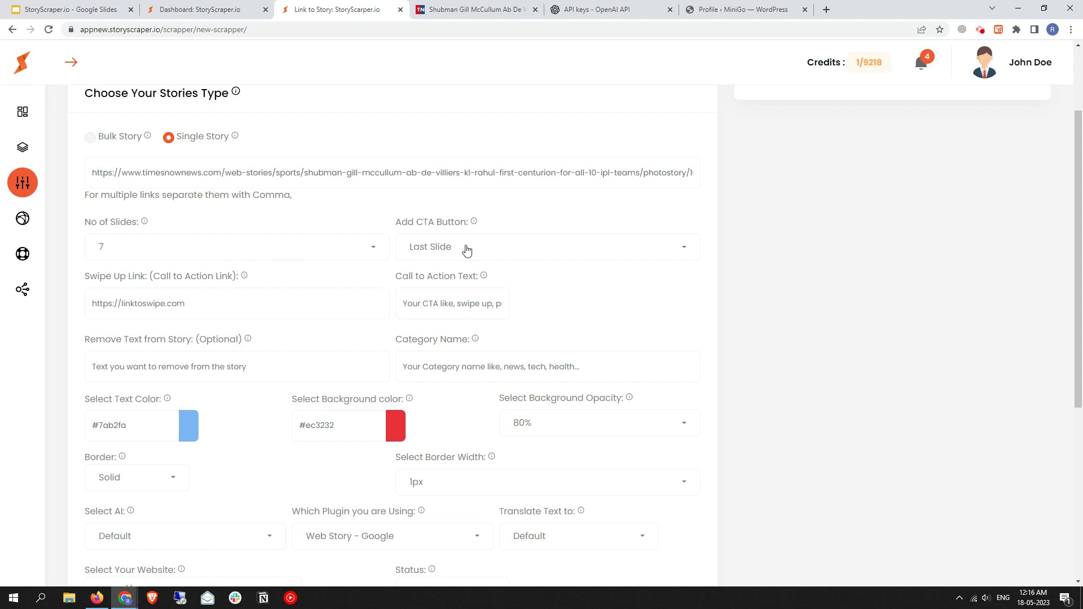
left_click(474, 221)
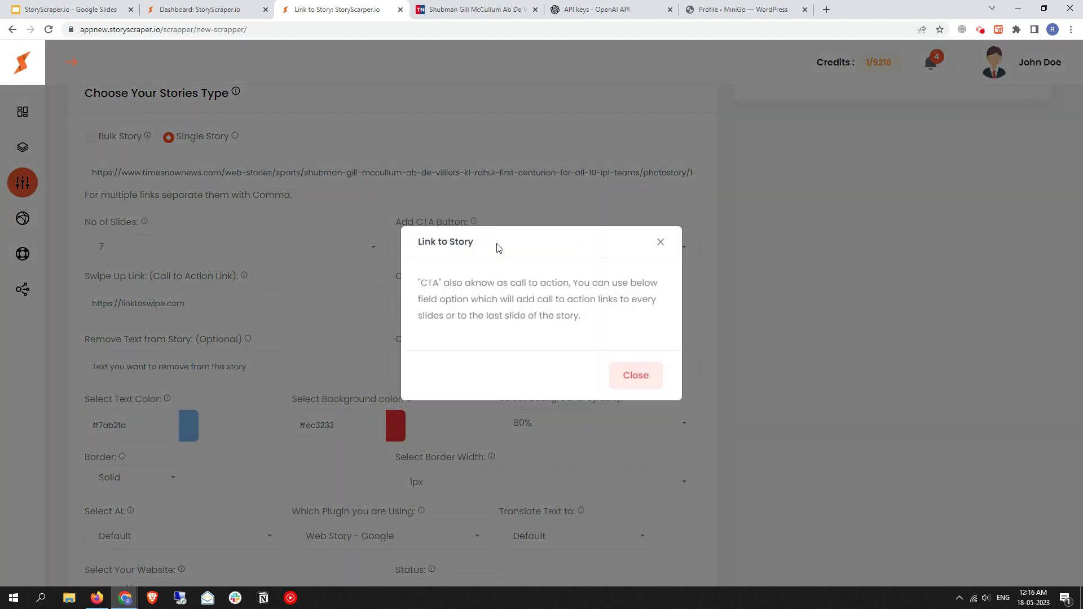
left_click_drag(517, 284, 570, 284)
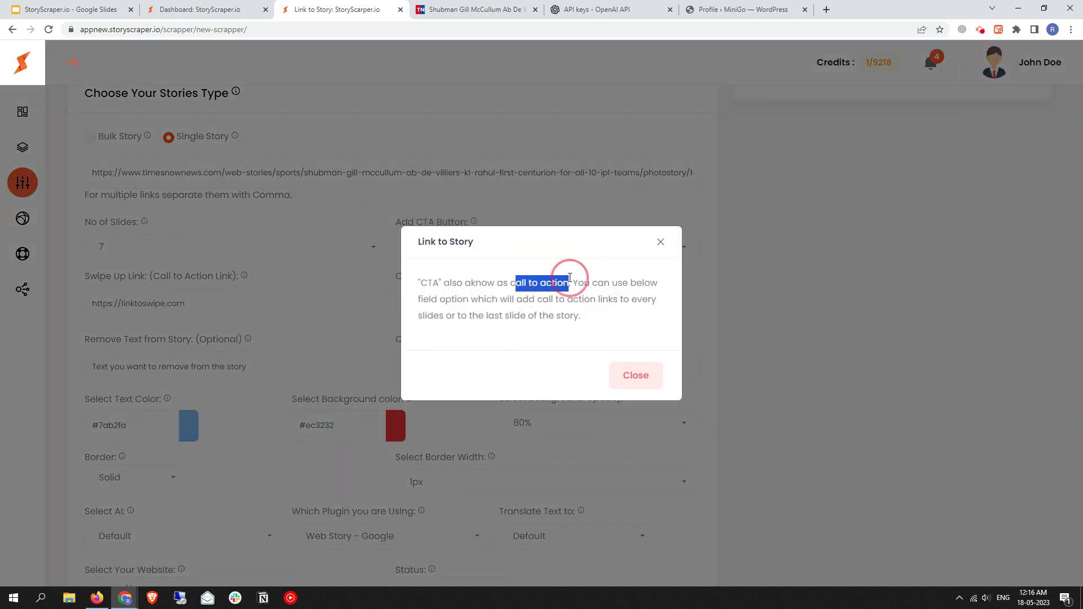
Check the next web-story slide, then keep the CTA button on Last Slide
key("ctrl+Tab")
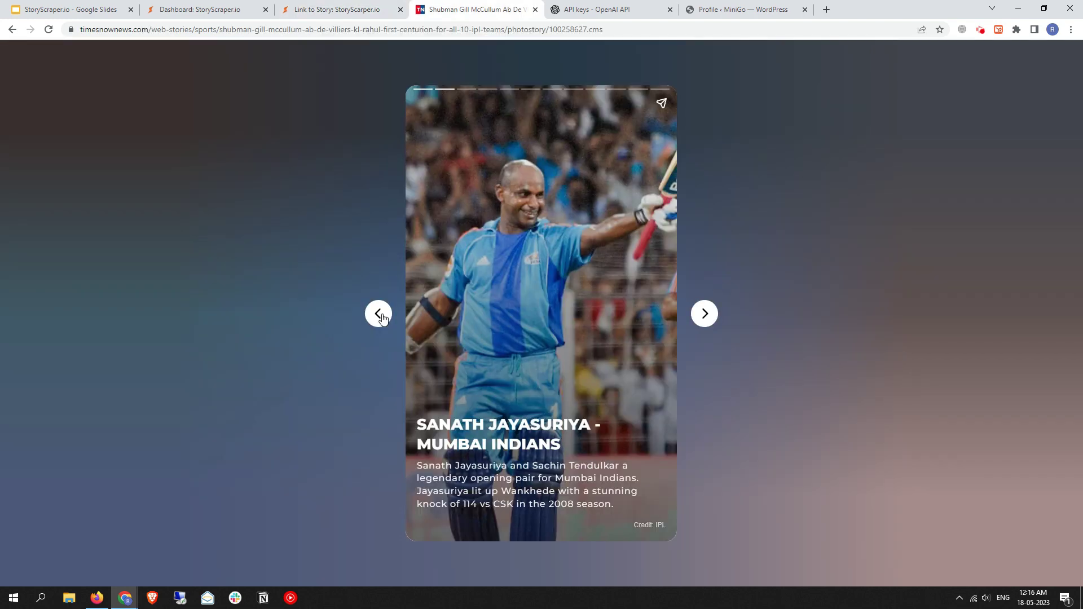
left_click(711, 317)
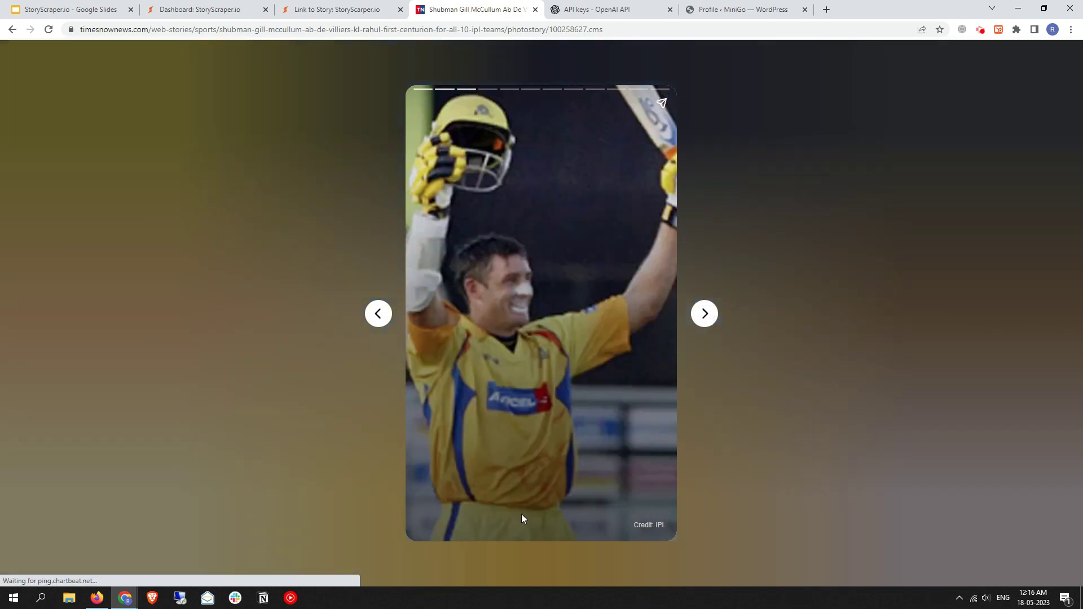
left_click(355, 5)
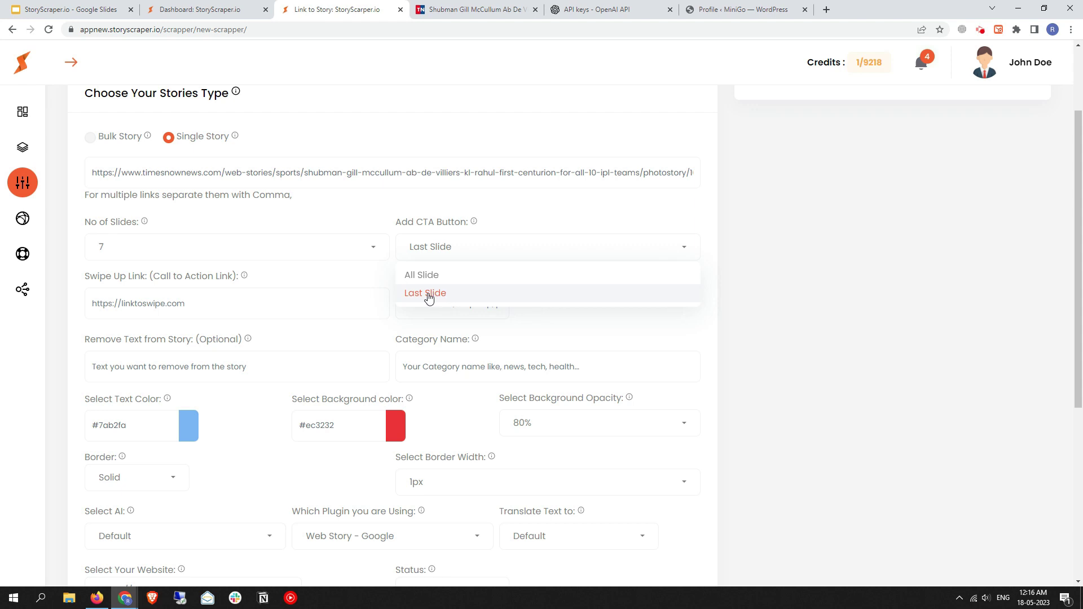
left_click(439, 295)
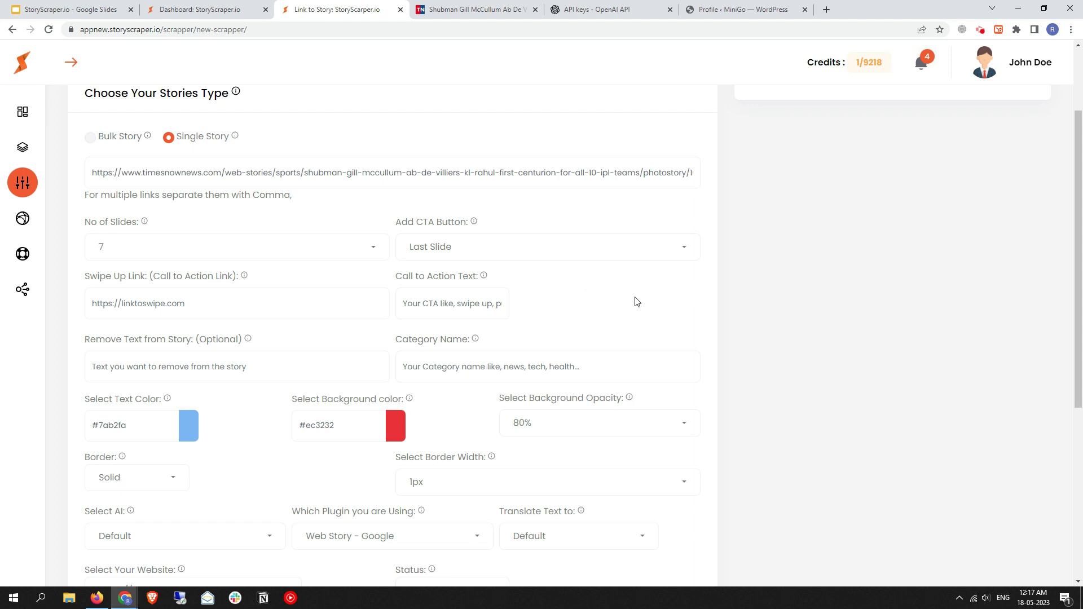
left_click(170, 293)
left_click(161, 281)
left_click_drag(164, 281, 225, 280)
left_click(242, 276)
key("ctrl+9")
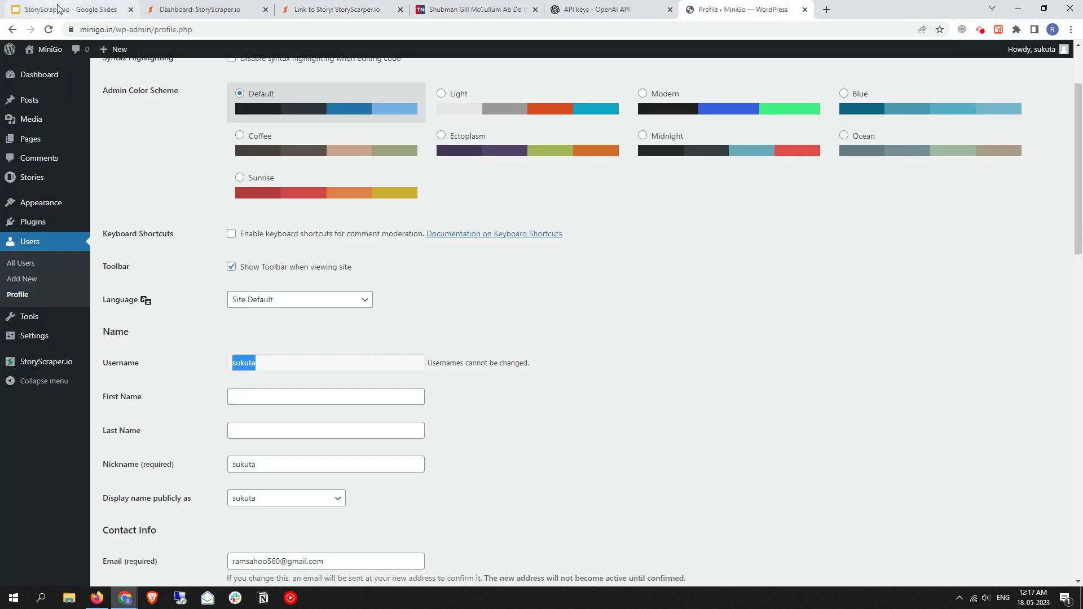
left_click(112, 28)
left_click(115, 29)
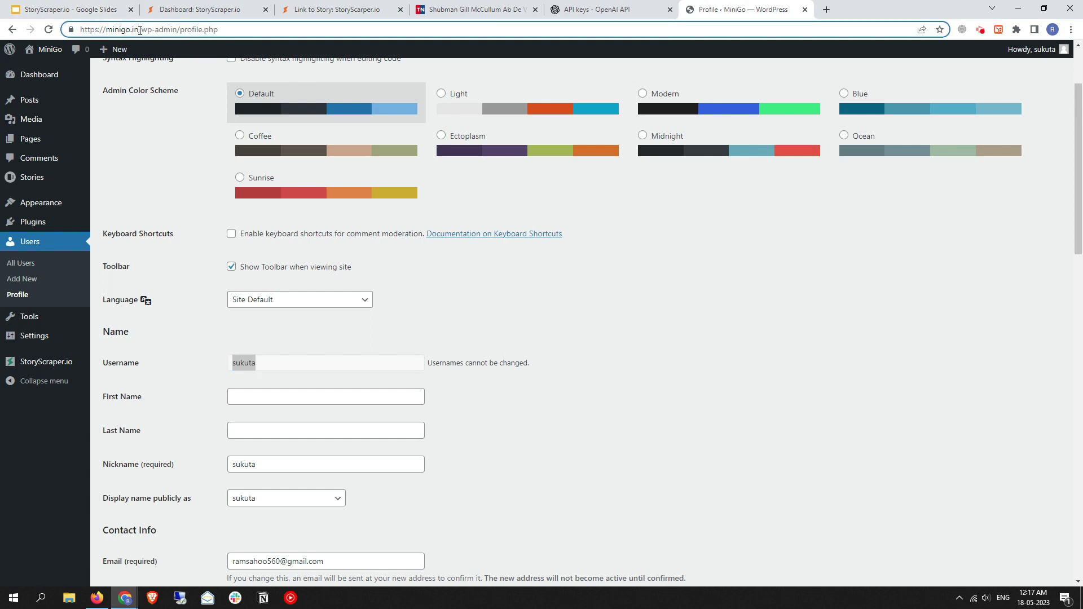
left_click_drag(140, 30, 57, 31)
right_click(129, 33)
left_click(175, 106)
left_click(367, 8)
left_click(147, 303)
right_click(147, 300)
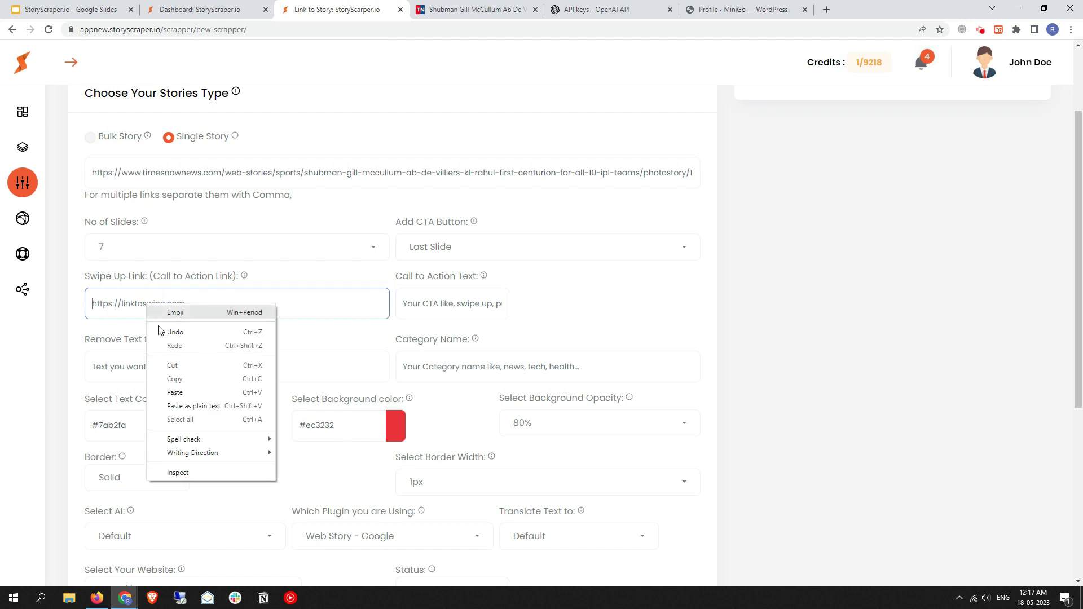
left_click(176, 391)
Set the Call to Action Text to Learn More from the suggestions
left_click(432, 313)
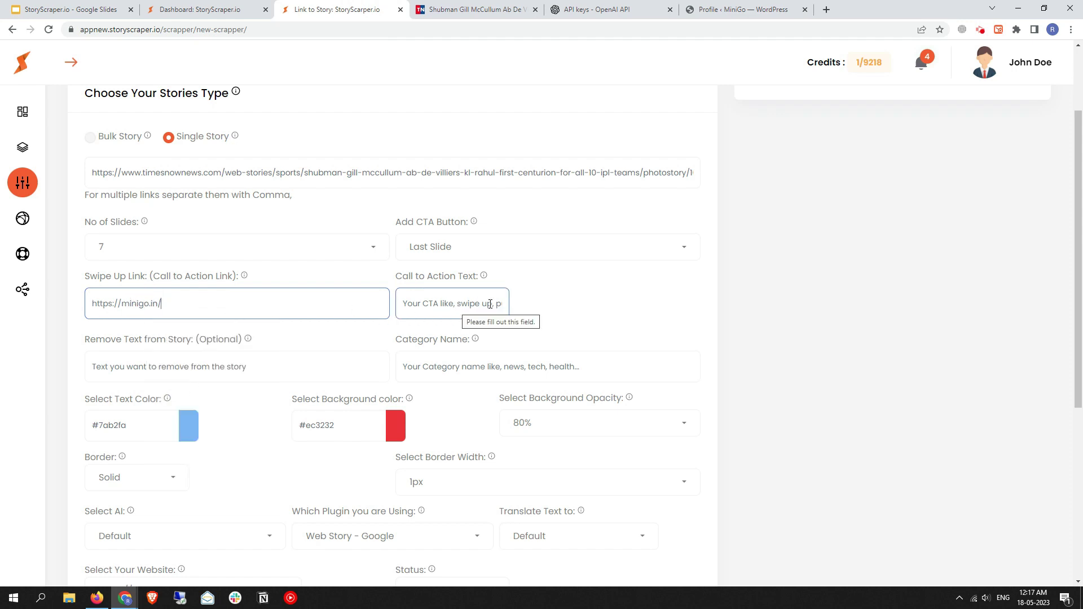
left_click(451, 306)
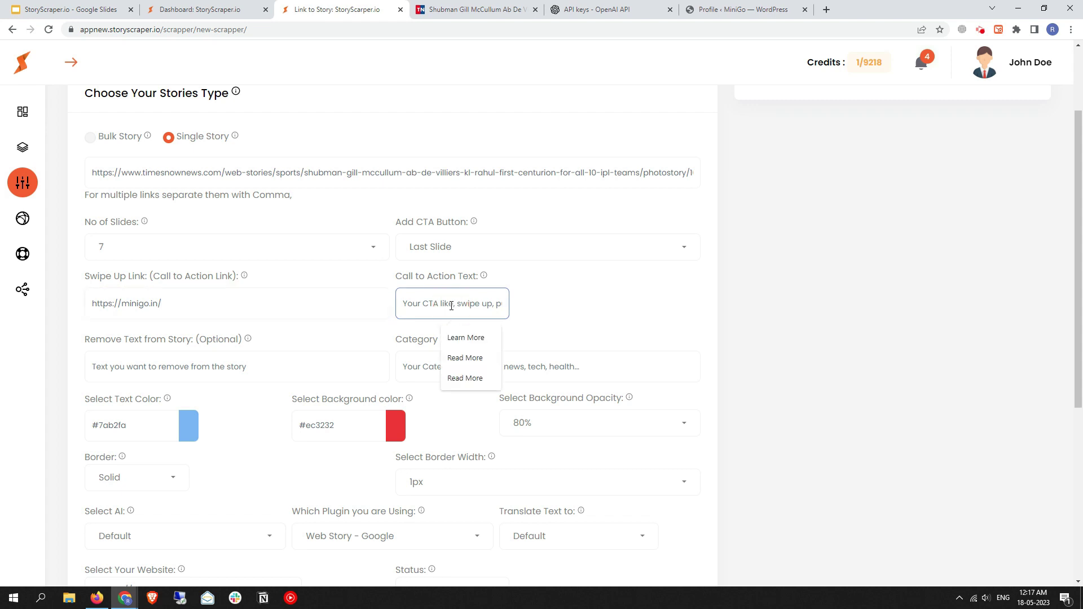
left_click(468, 338)
left_click(481, 297)
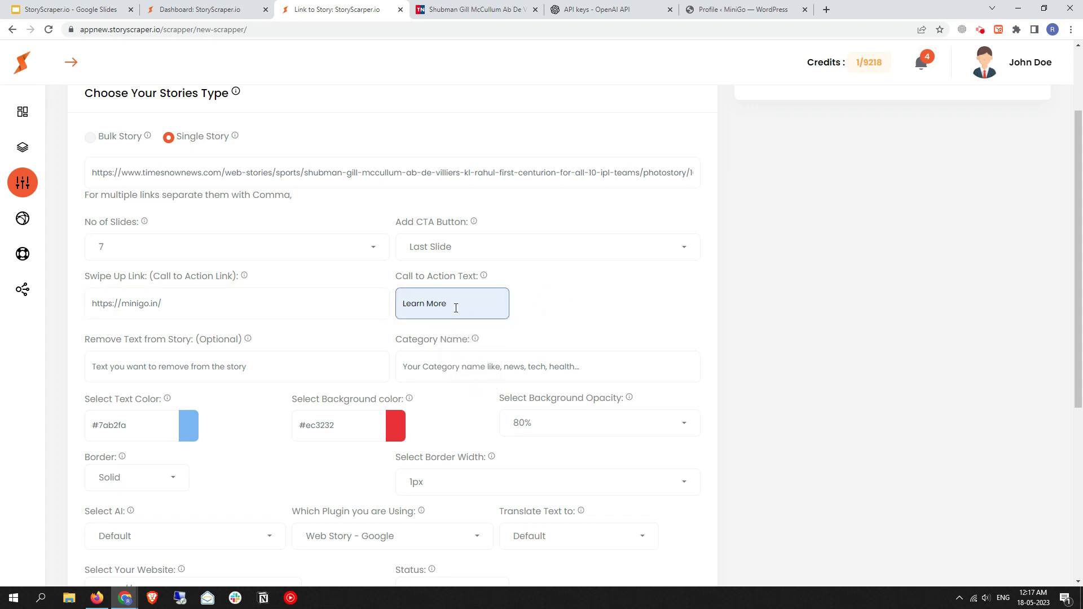
left_click(553, 320)
scroll(451, 237, "down", 2)
left_click(184, 263)
left_click(508, 9)
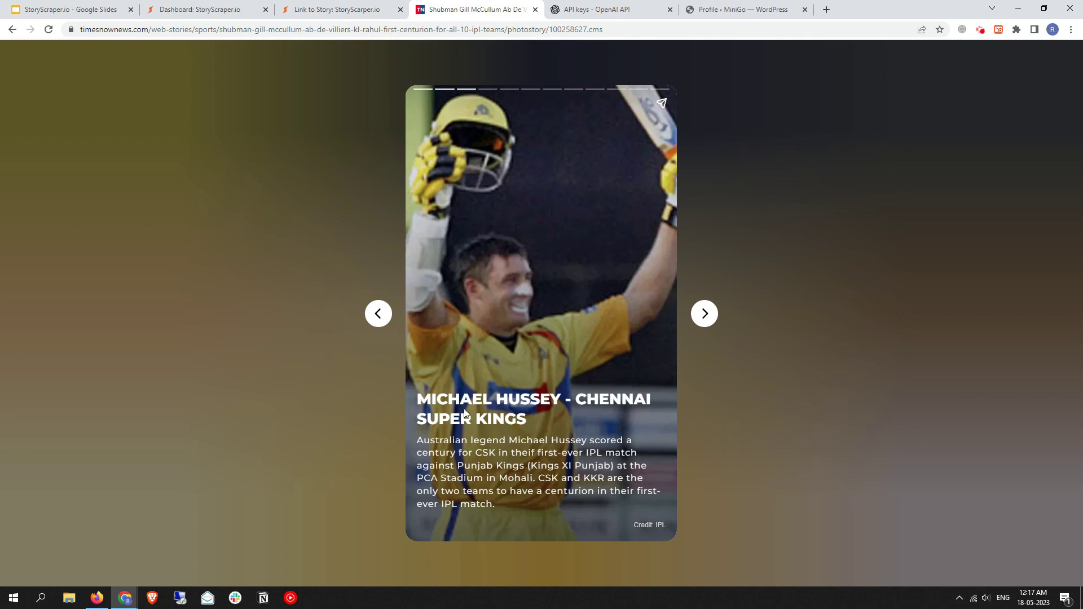
Leave the Remove Text from Story field empty
left_click(322, 8)
left_click(152, 258)
left_click(151, 255)
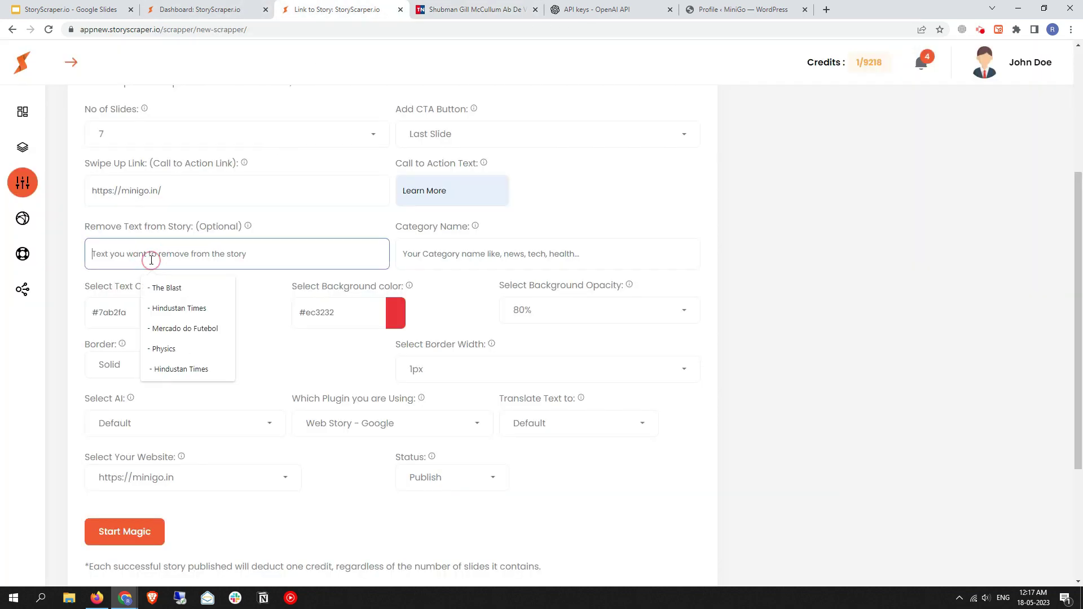
left_click(357, 225)
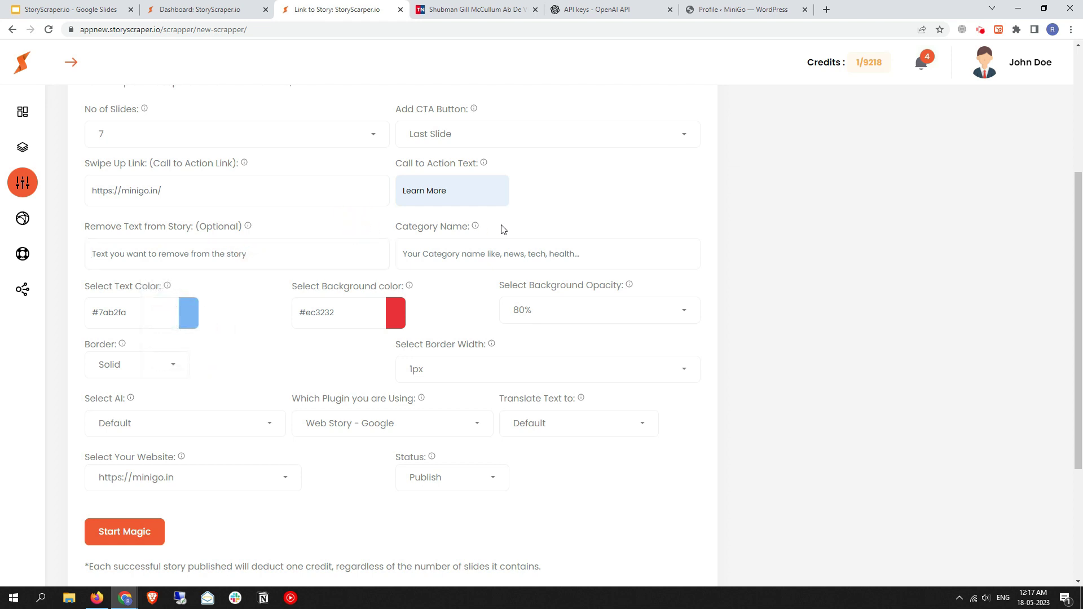
left_click(202, 264)
Choose General as the Category Name from the suggested categories
left_click(544, 240)
scroll(508, 220, "down", 1)
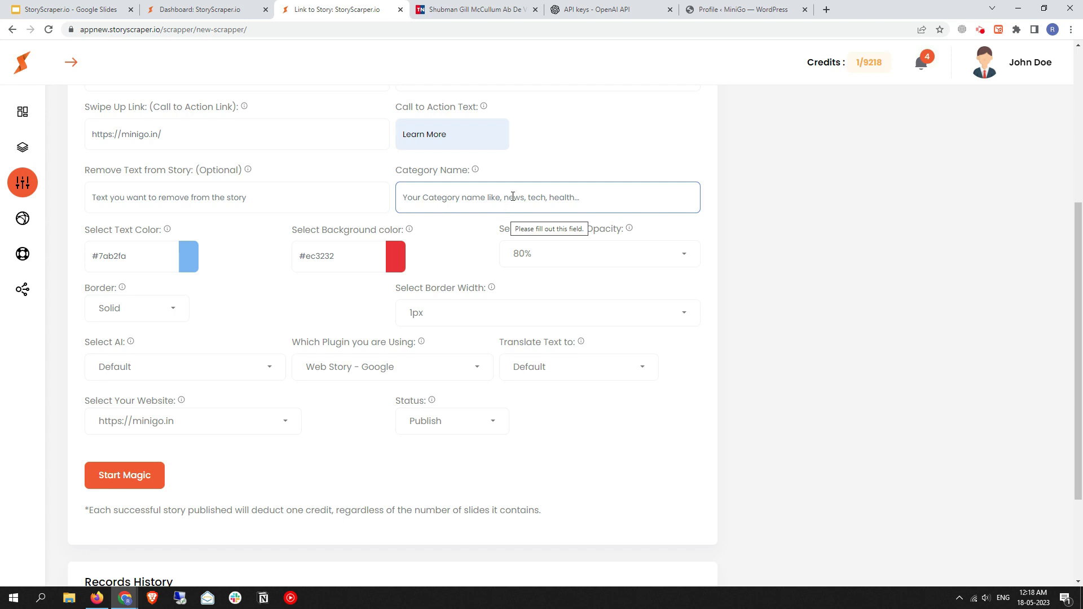
left_click(513, 196)
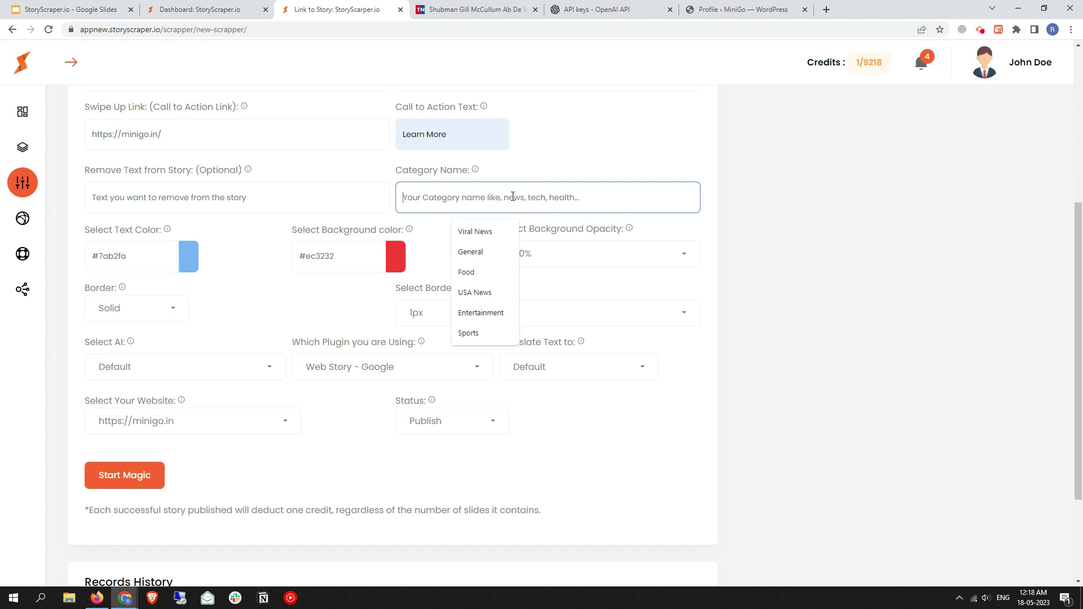
left_click(480, 249)
left_click(611, 175)
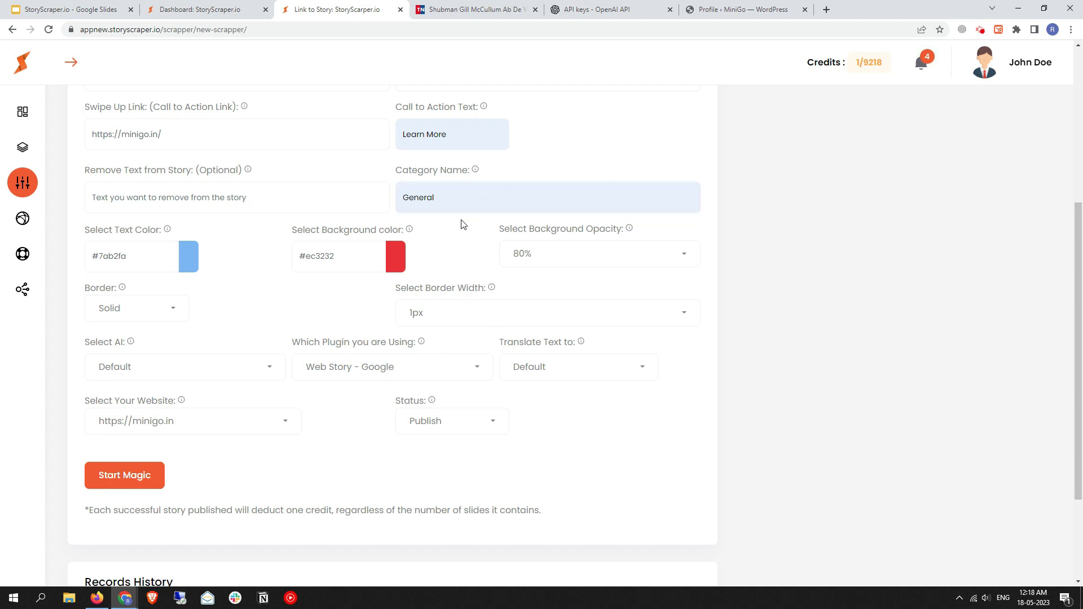
left_click(459, 197)
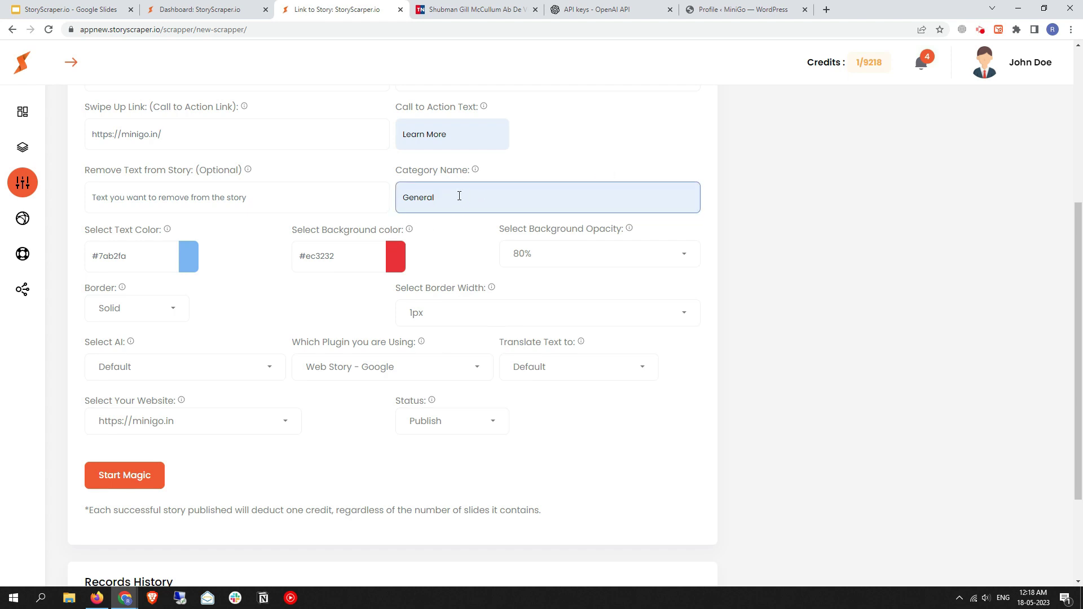
type("h")
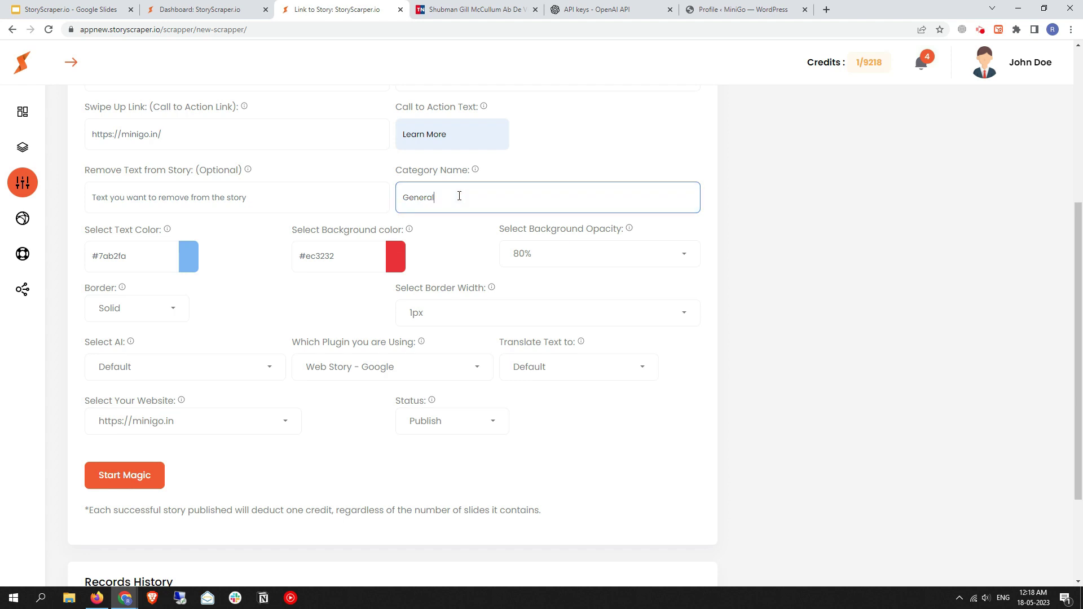
left_click(445, 264)
left_click(110, 271)
left_click(487, 273)
left_click(109, 244)
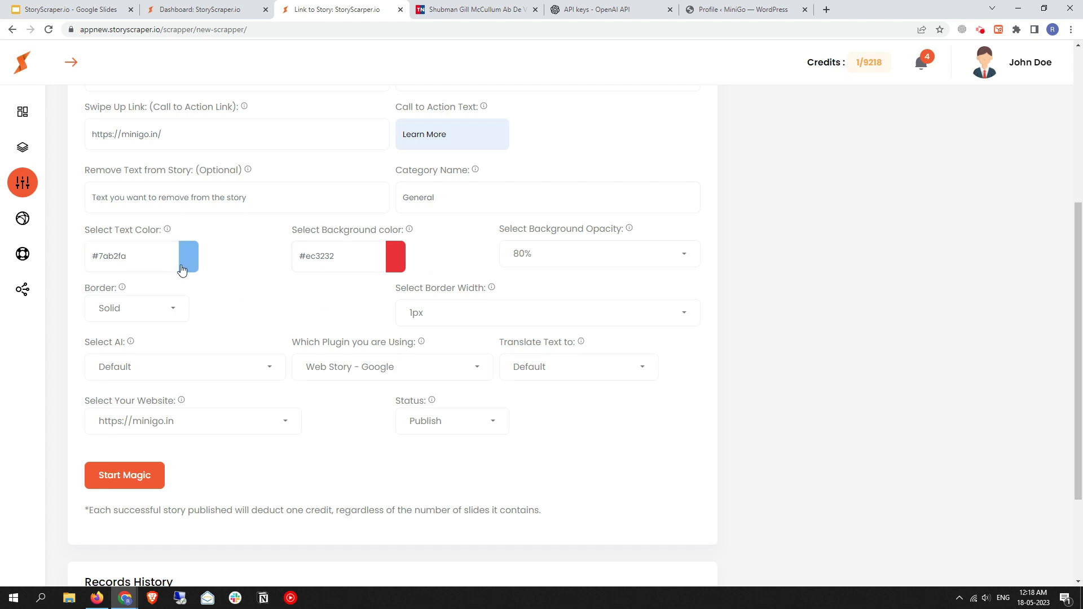
Page the Times Now story back two slides to its IPL centurions cover slide
left_click(490, 5)
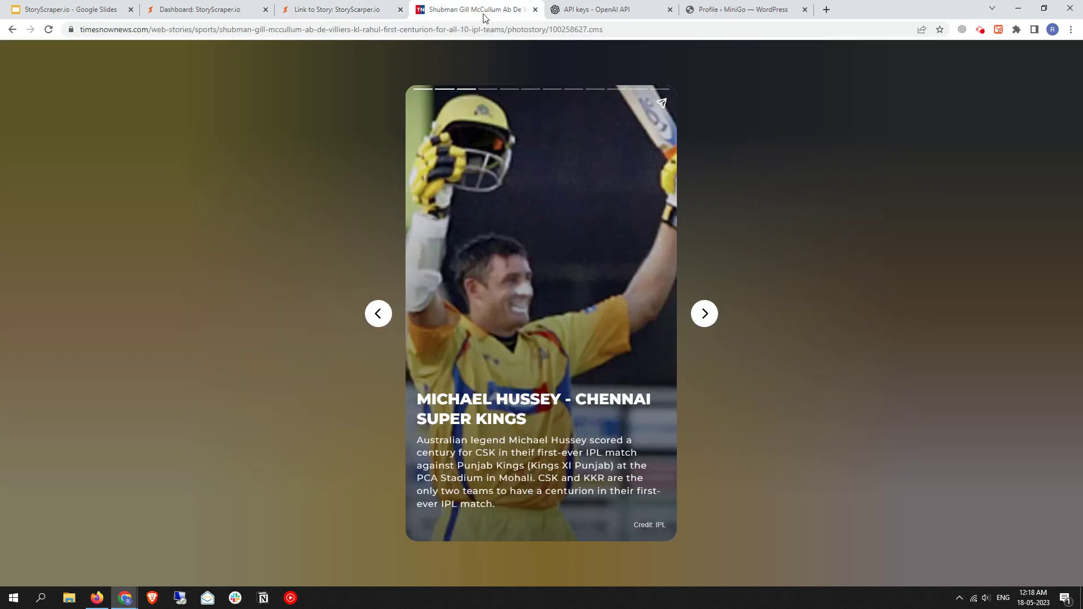
left_click(377, 314)
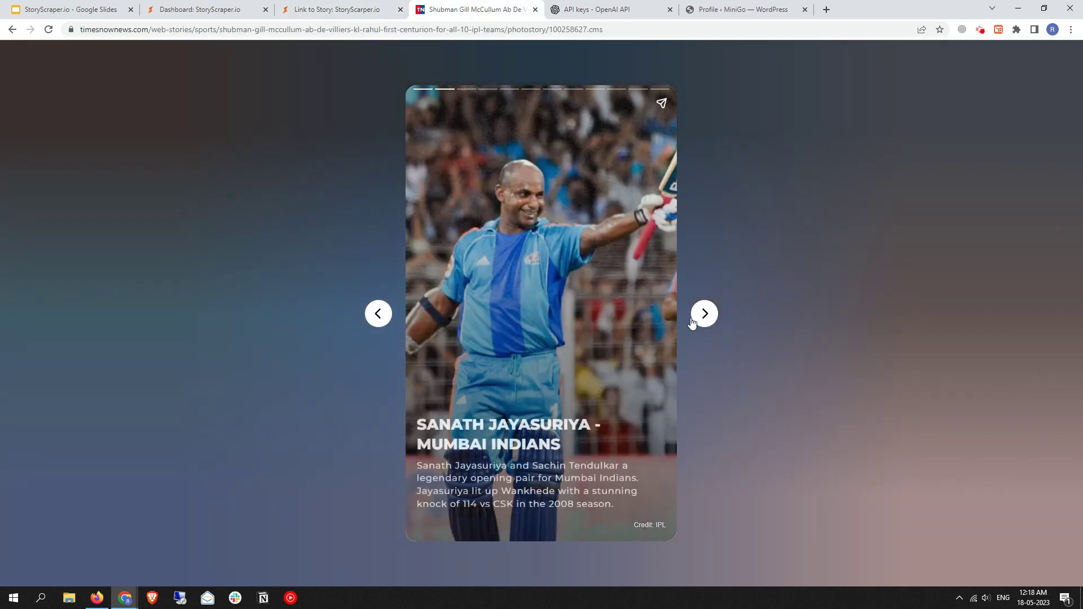
left_click(379, 314)
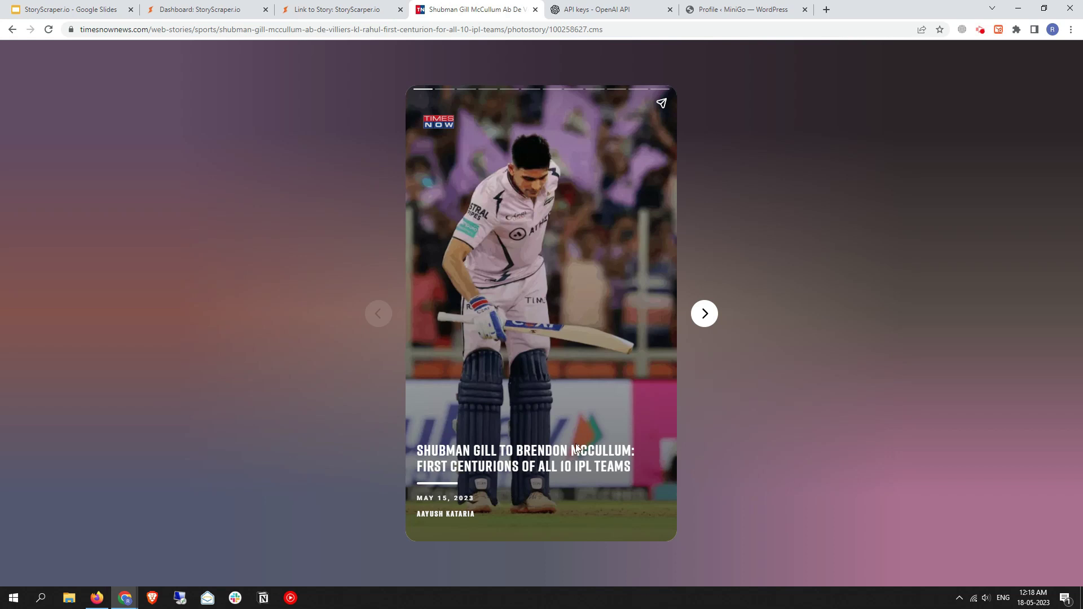
left_click(314, 10)
left_click(169, 257)
left_click(192, 257)
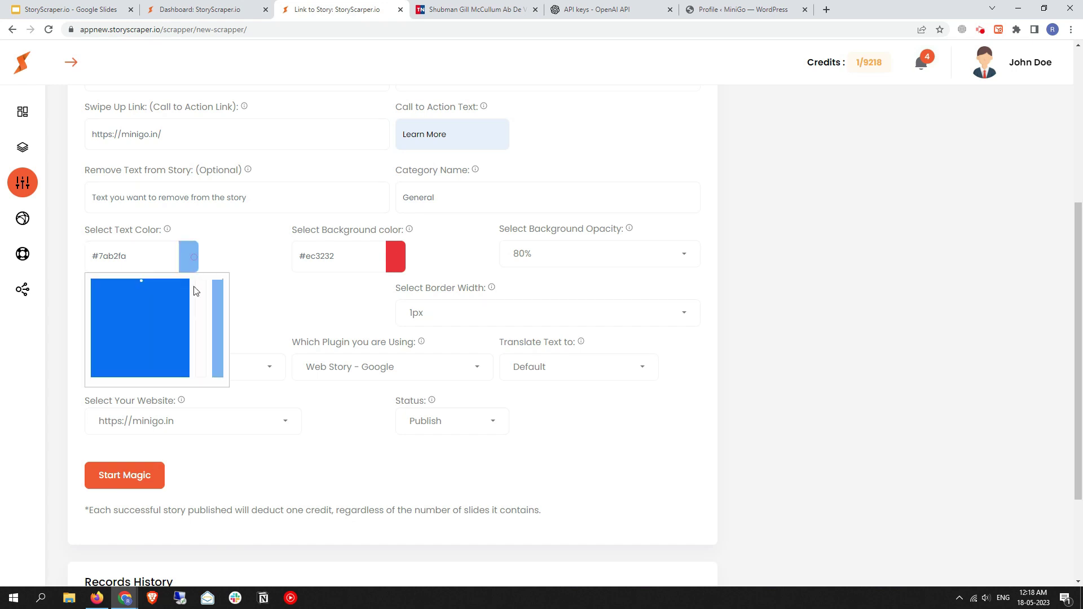
Set the story text colour to white #ffffff and the background to black #000000
left_click(201, 282)
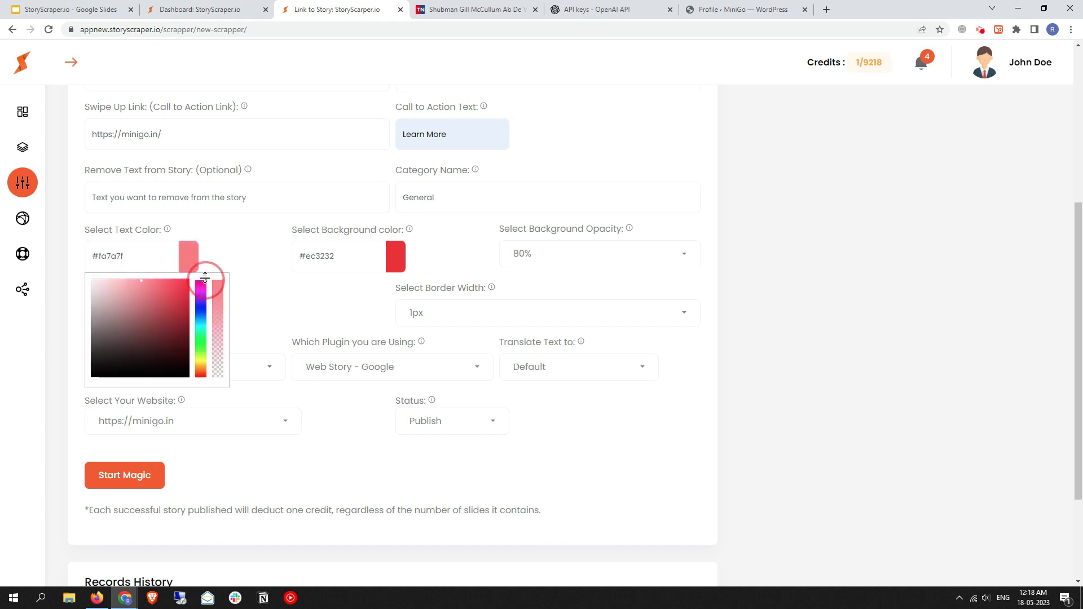
left_click_drag(109, 298, 90, 273)
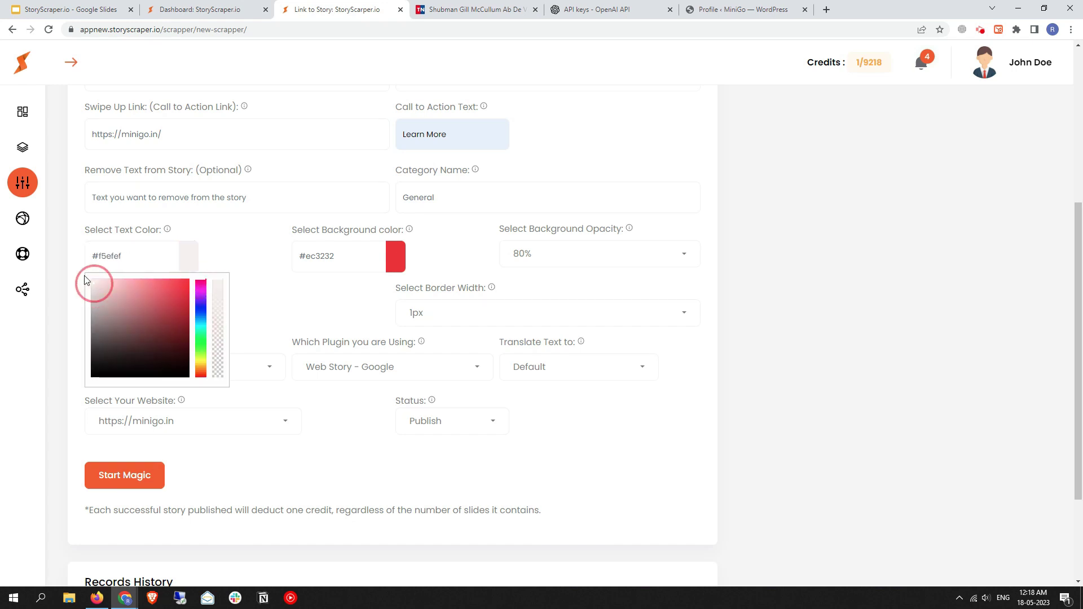
left_click(252, 270)
left_click(398, 259)
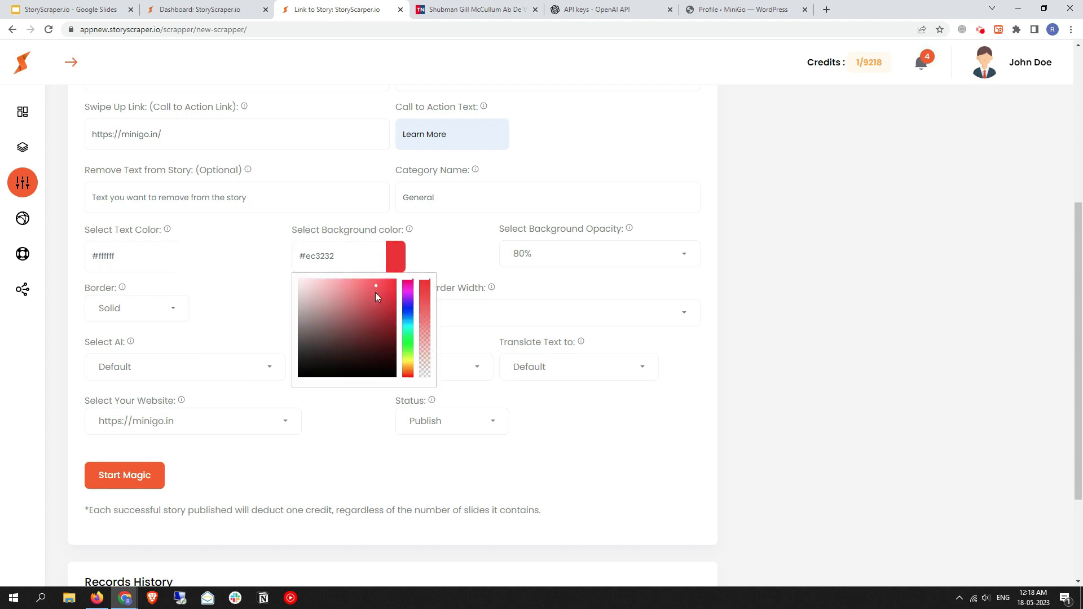
left_click_drag(371, 359, 382, 380)
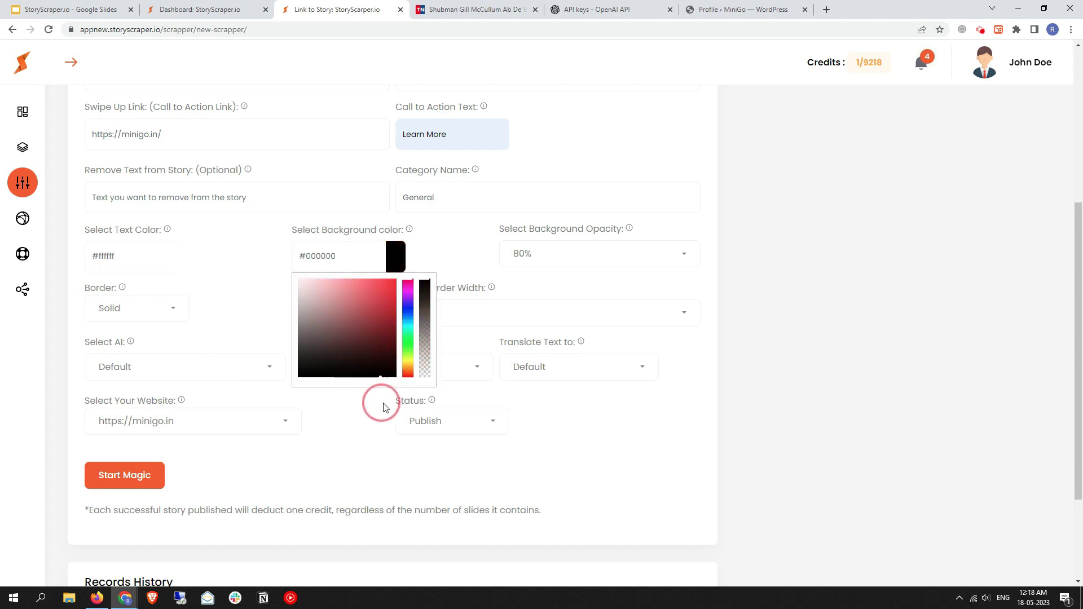
left_click(442, 259)
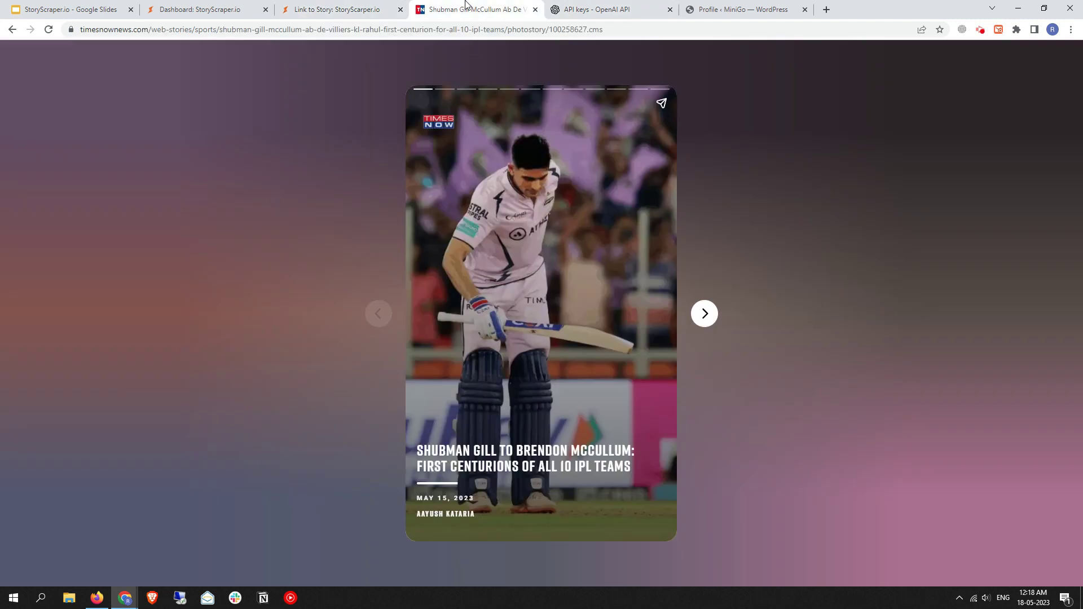
Set the Background Opacity to 100%
left_click(497, 10)
left_click(339, 9)
left_click(127, 263)
left_click(341, 256)
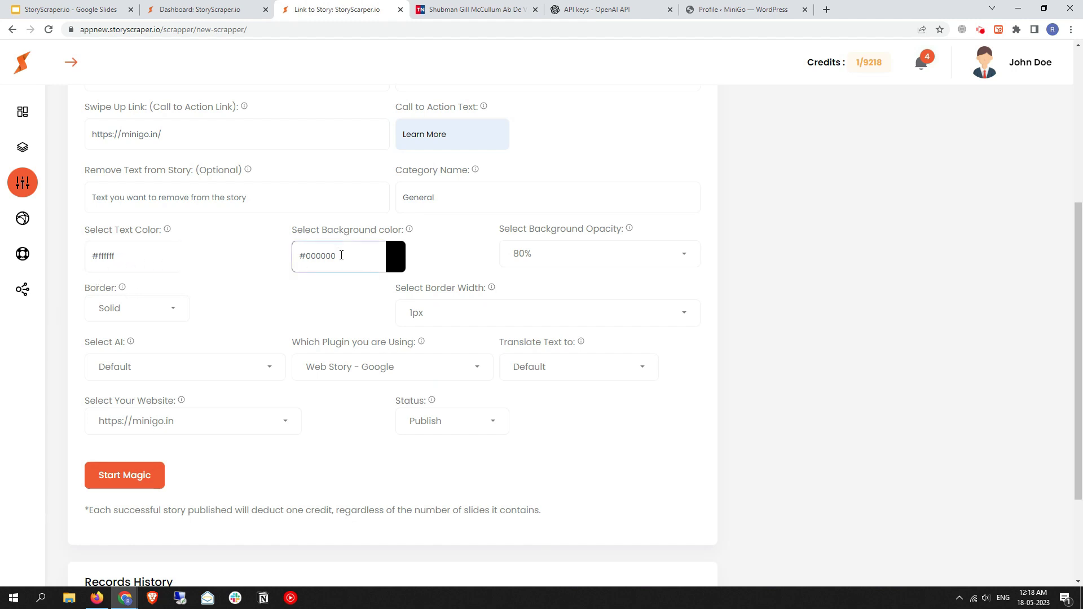
left_click(427, 263)
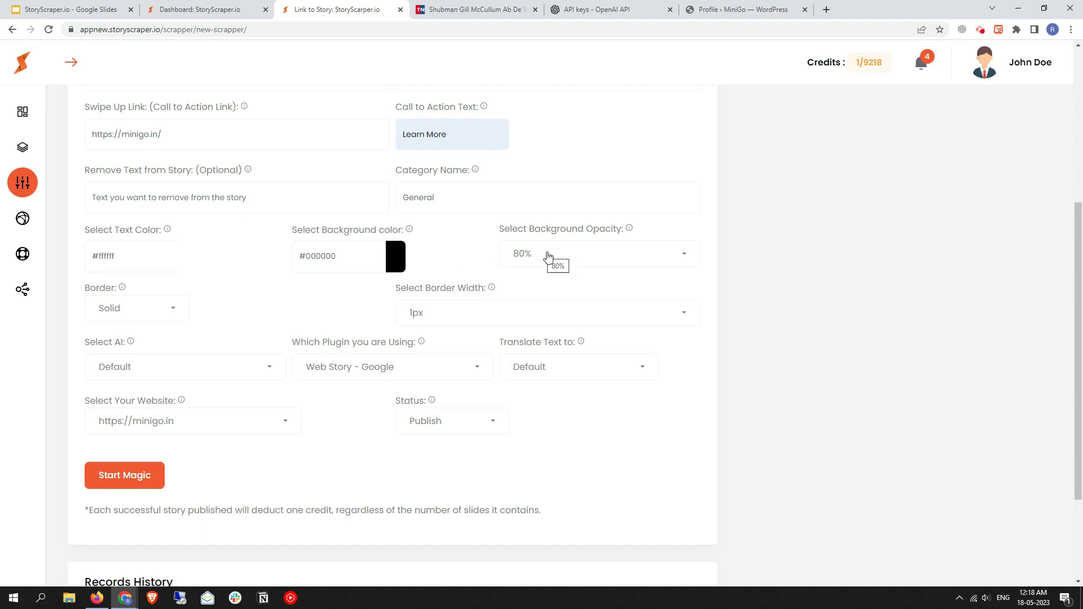
left_click(404, 248)
left_click(423, 254)
left_click(576, 258)
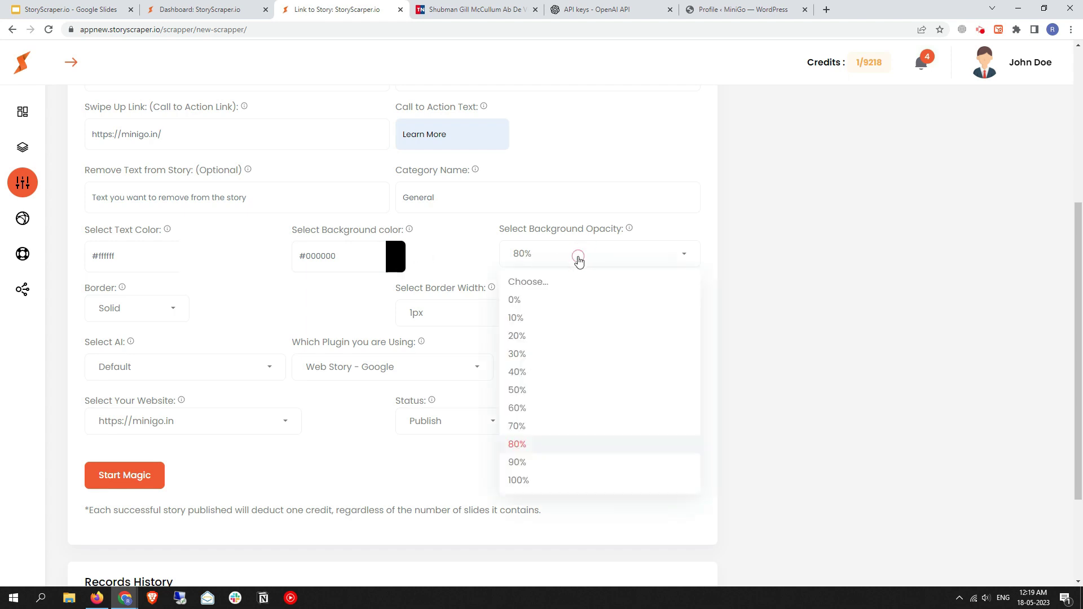
left_click(545, 481)
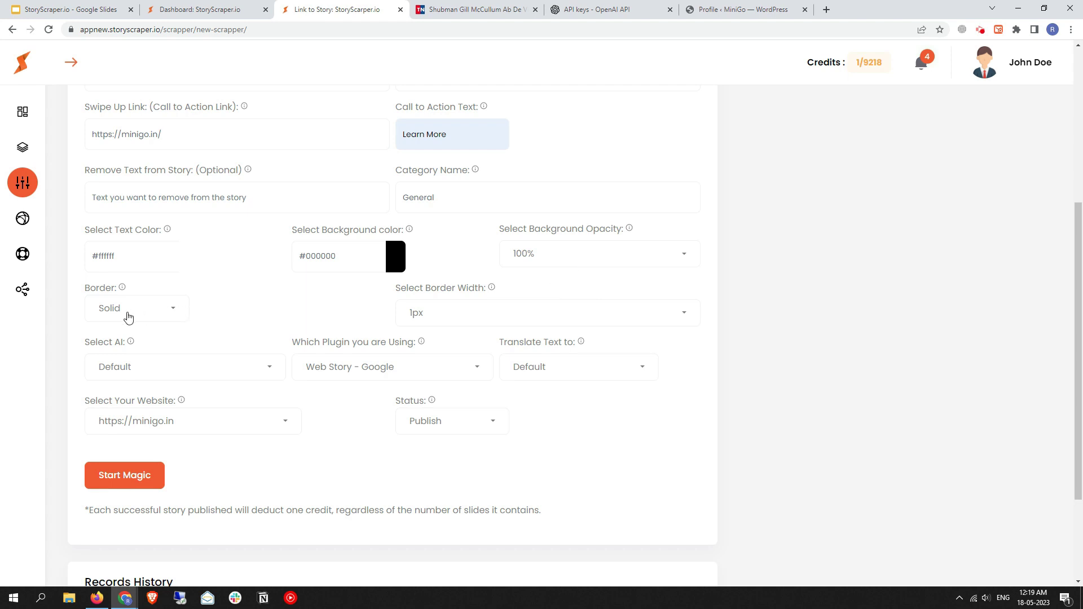
Read and dismiss the border setting explanation, then view the Times Now story
left_click(122, 287)
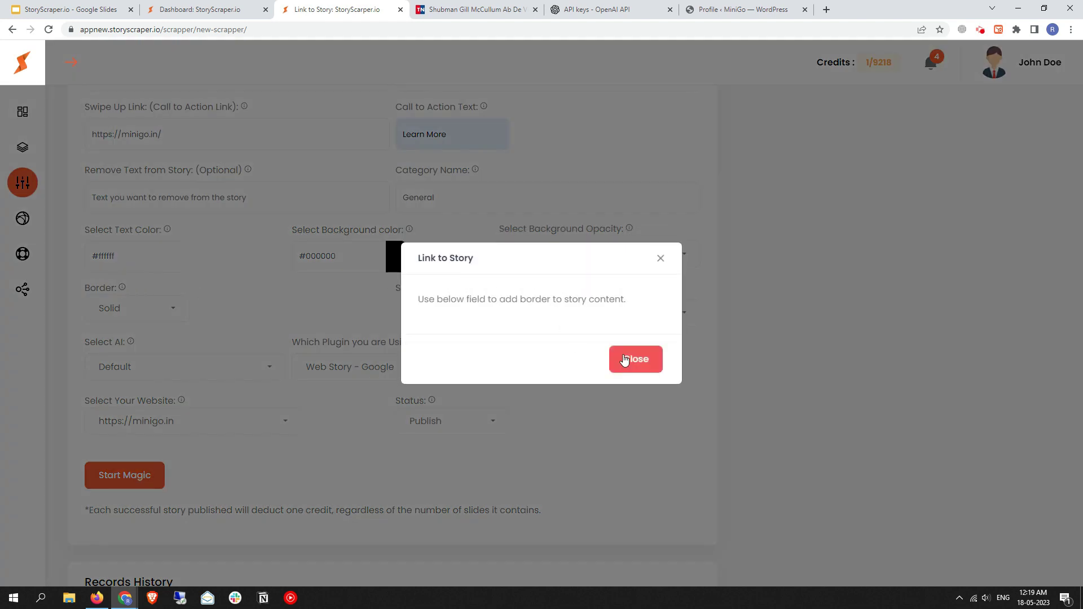
left_click(633, 361)
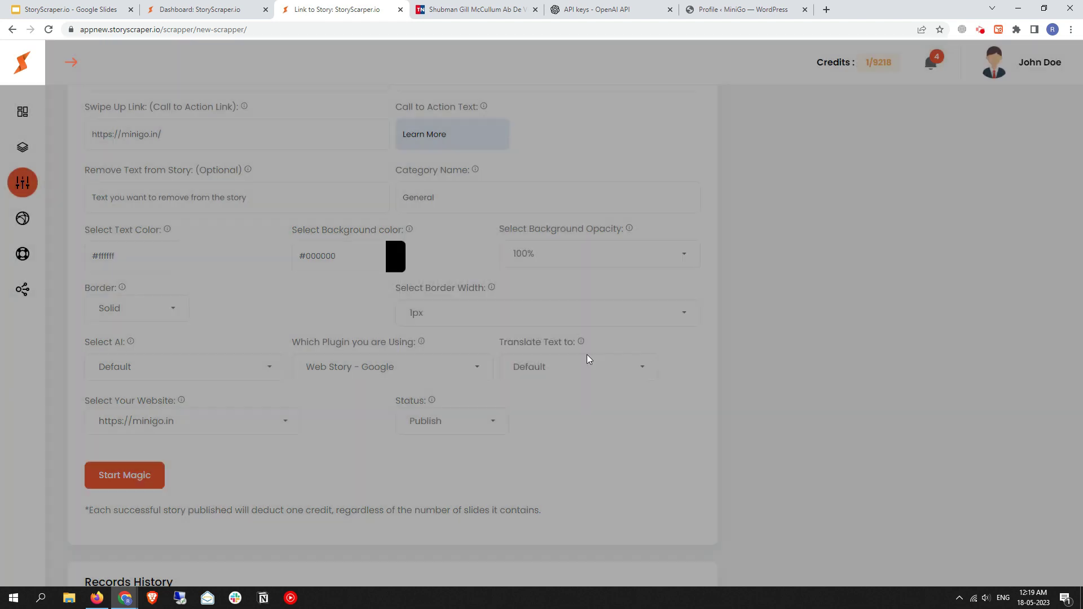
left_click(498, 7)
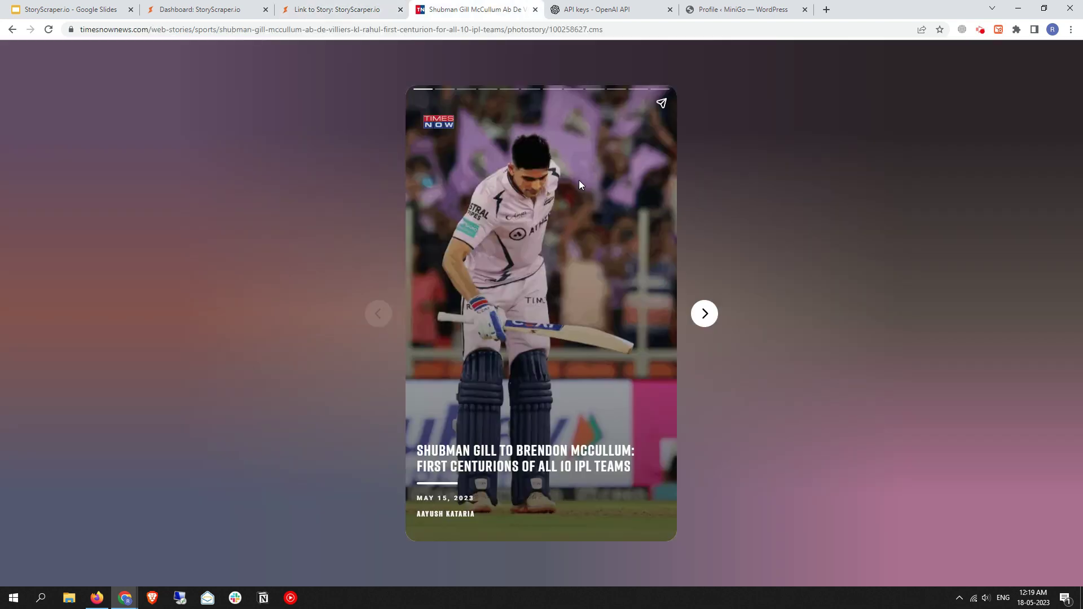
Load the Hindustan Times 'How To Do Head Massage' story in a new tab from the pasted URL
left_click(825, 14)
type("hindustantimes.com/web-stories/how-to-do-head-massage-_NRHpsBKDPiGLvvwbEVD")
key("Return")
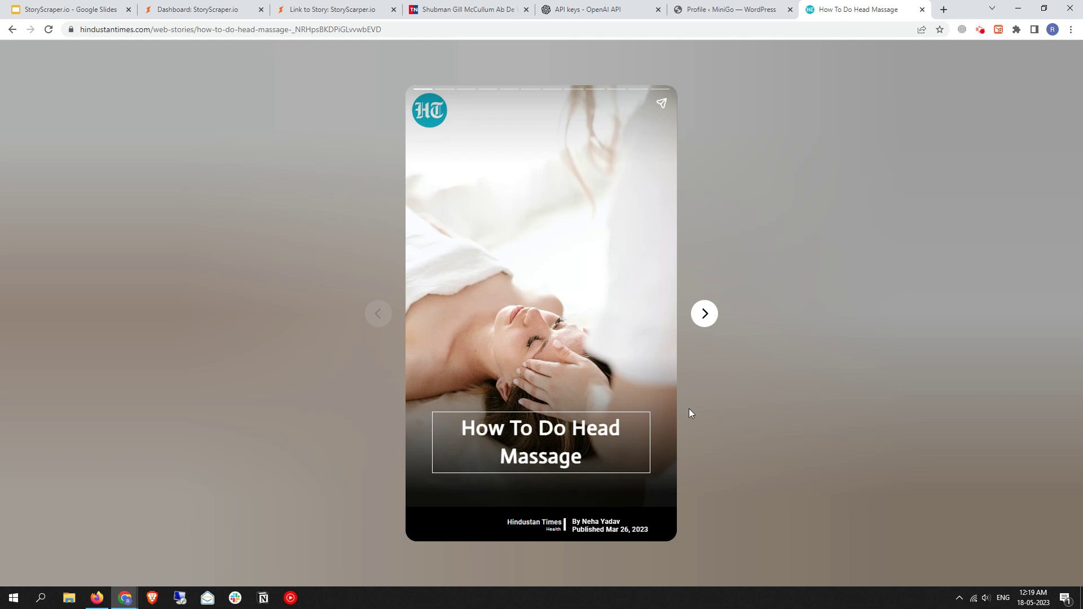
left_click(327, 10)
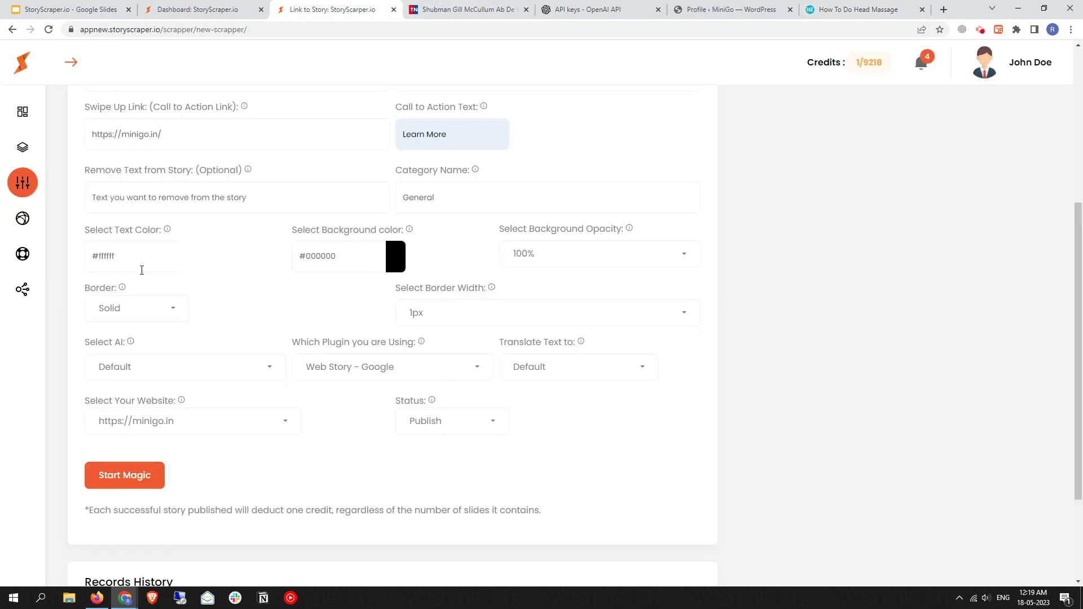
Change the story border style to Dashed and keep the border width at 1px
left_click(134, 315)
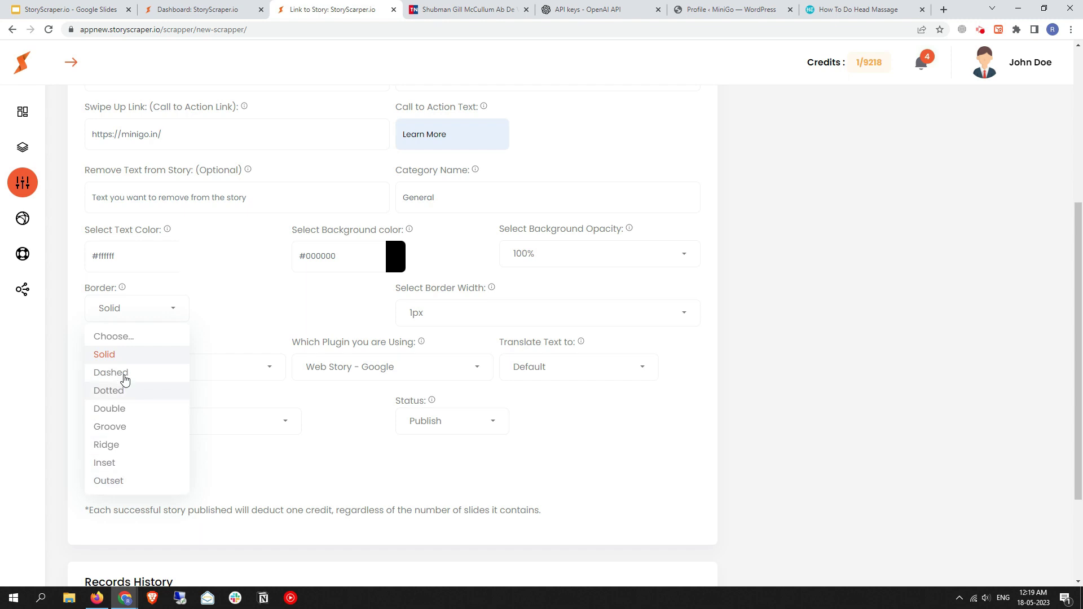
left_click(133, 375)
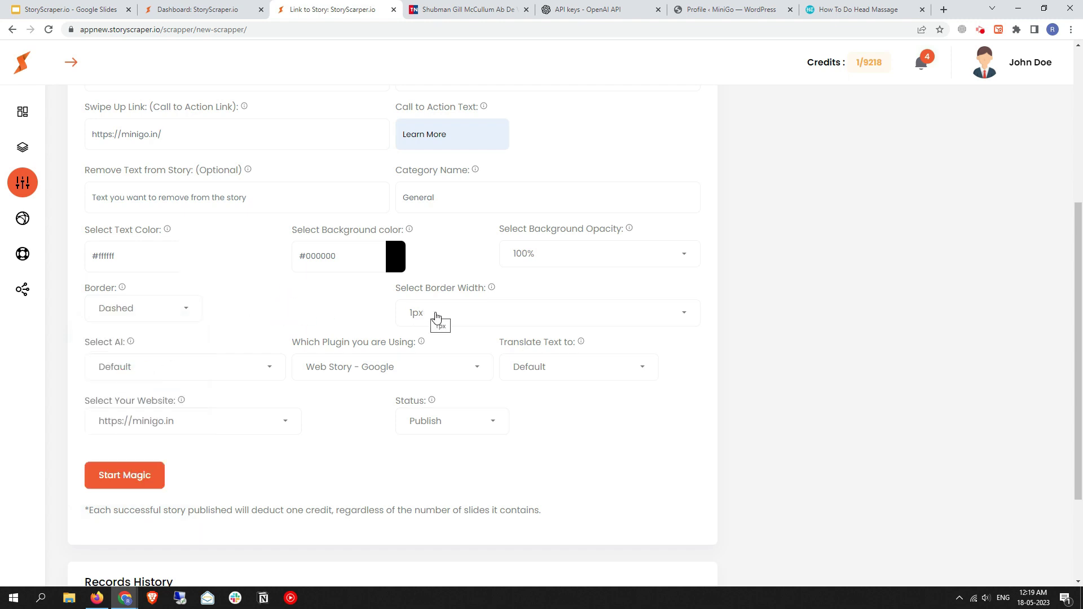
left_click(466, 317)
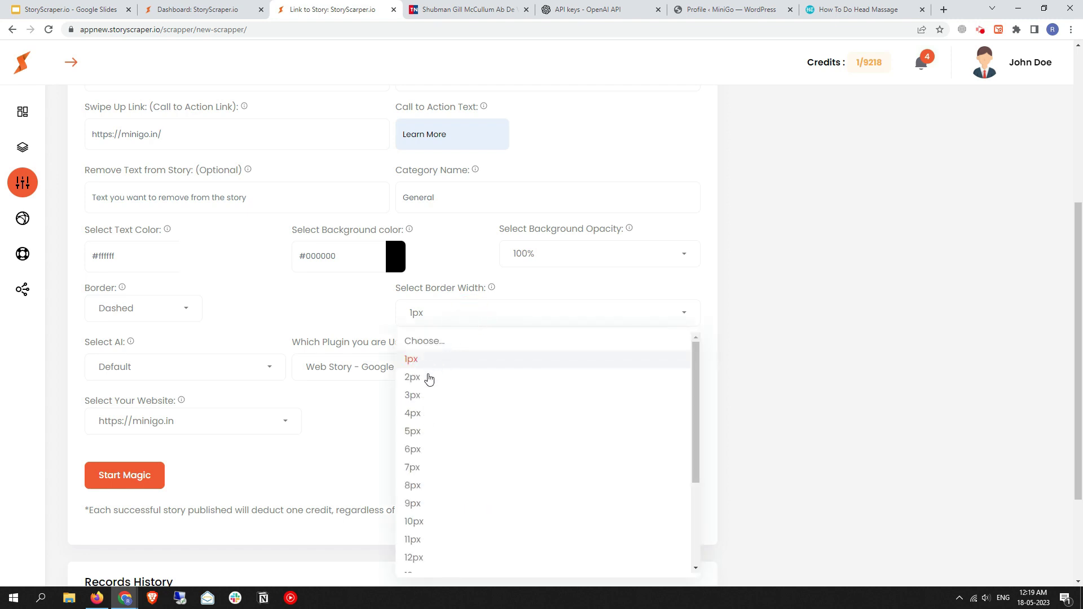
scroll(469, 503, "down", 2)
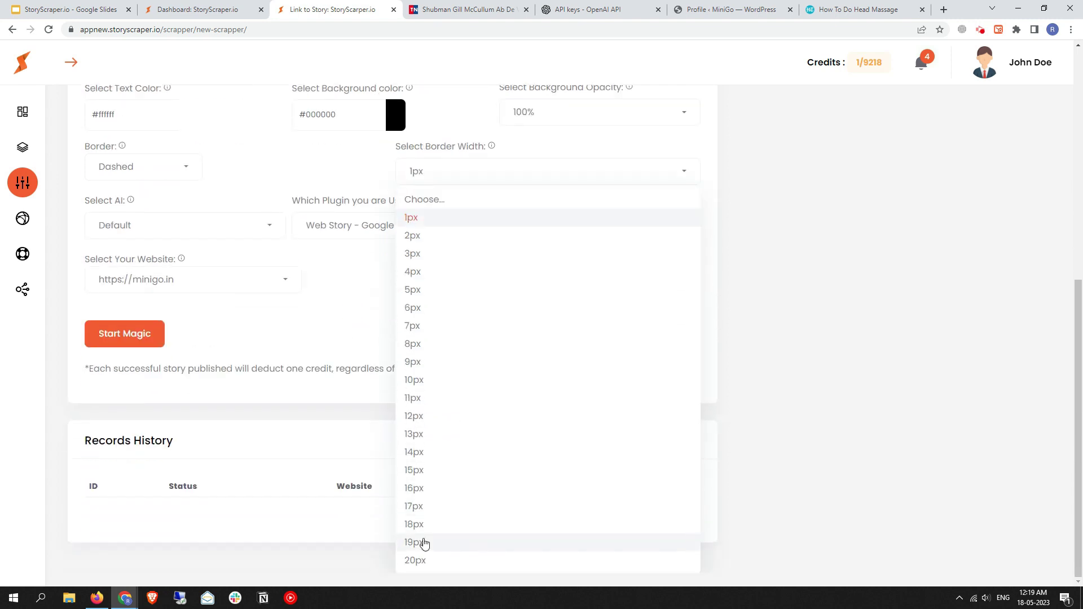
scroll(481, 463, "up", 5)
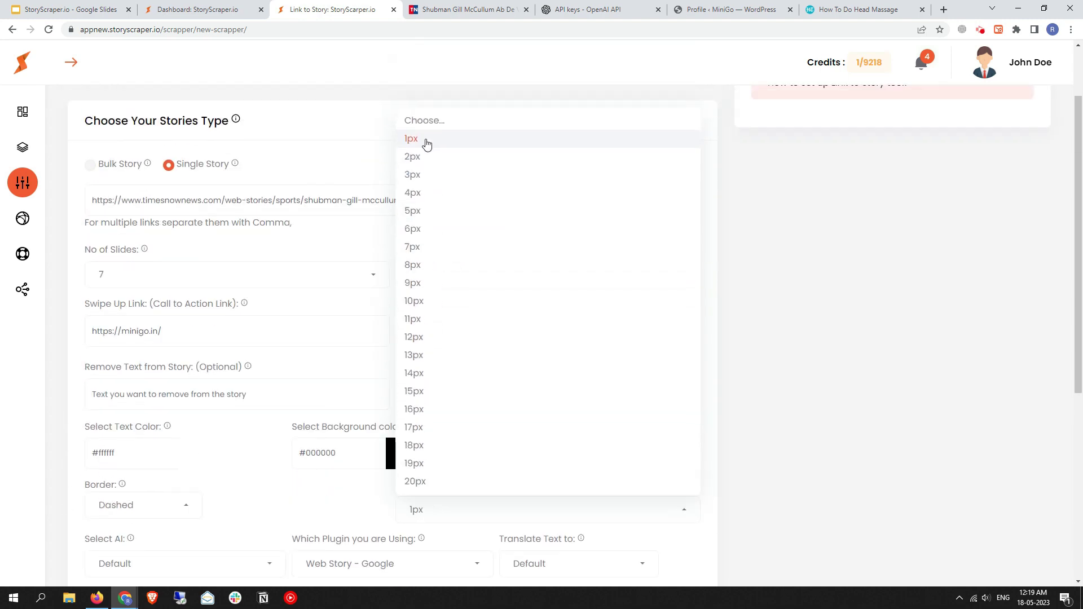
left_click(426, 141)
scroll(728, 330, "down", 3)
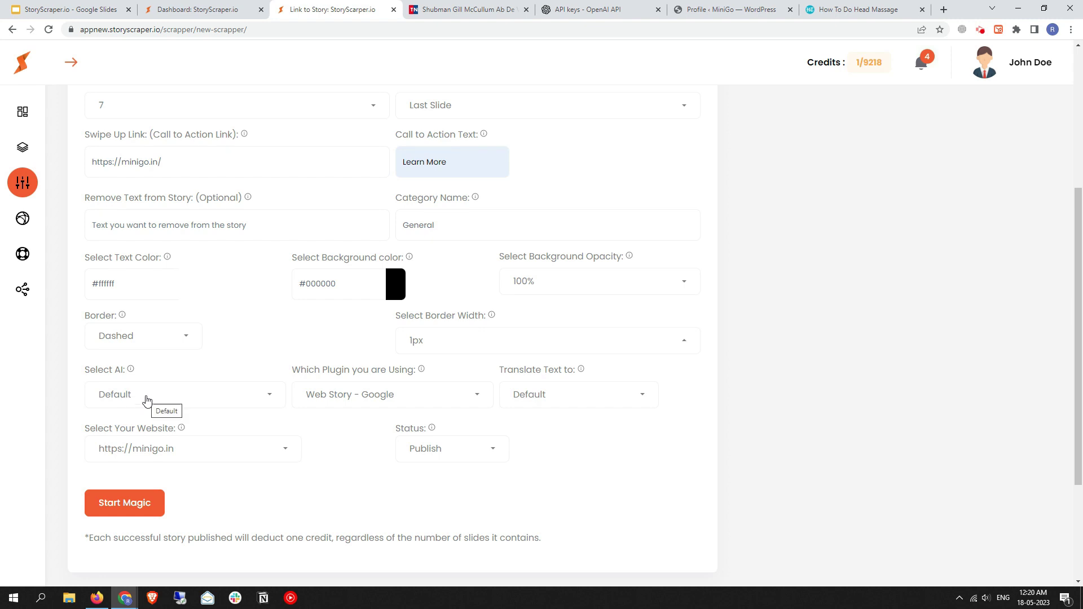
left_click(147, 400)
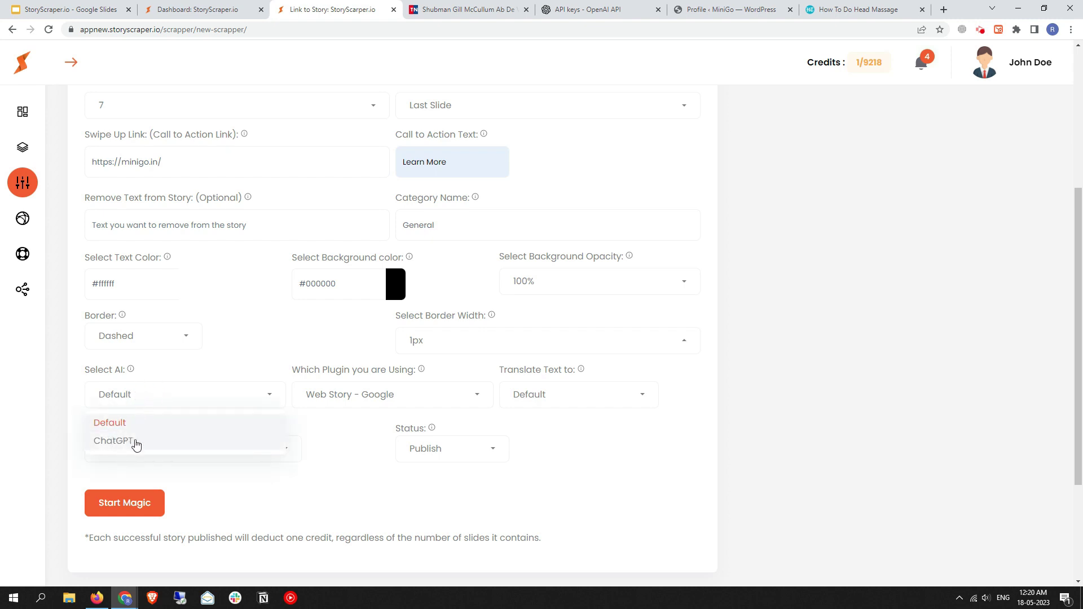
Try ChatGPT as the AI engine, then set it back to Default
left_click(134, 447)
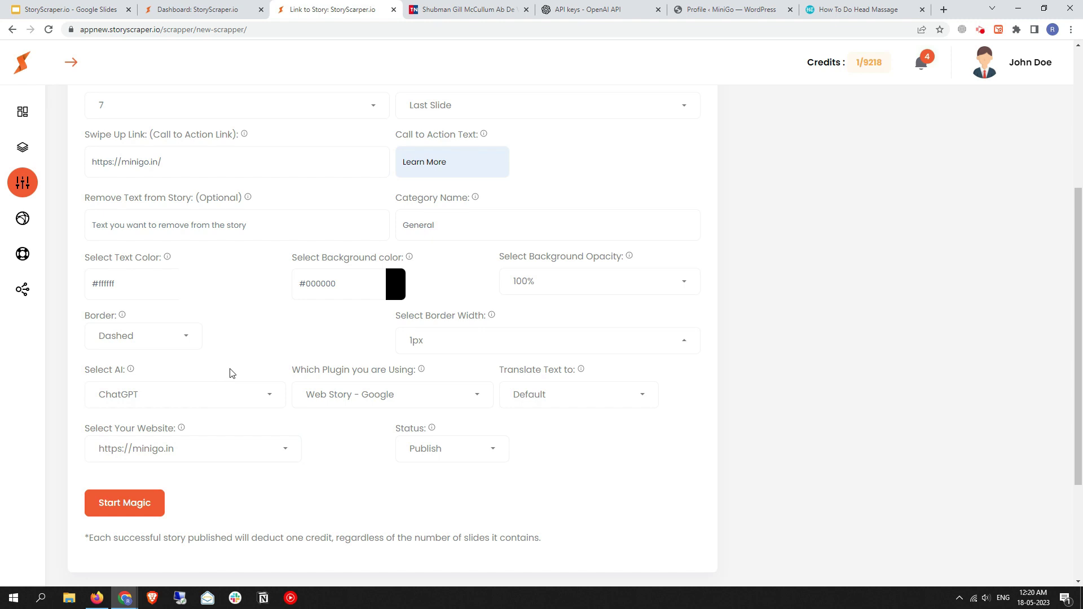
left_click(169, 401)
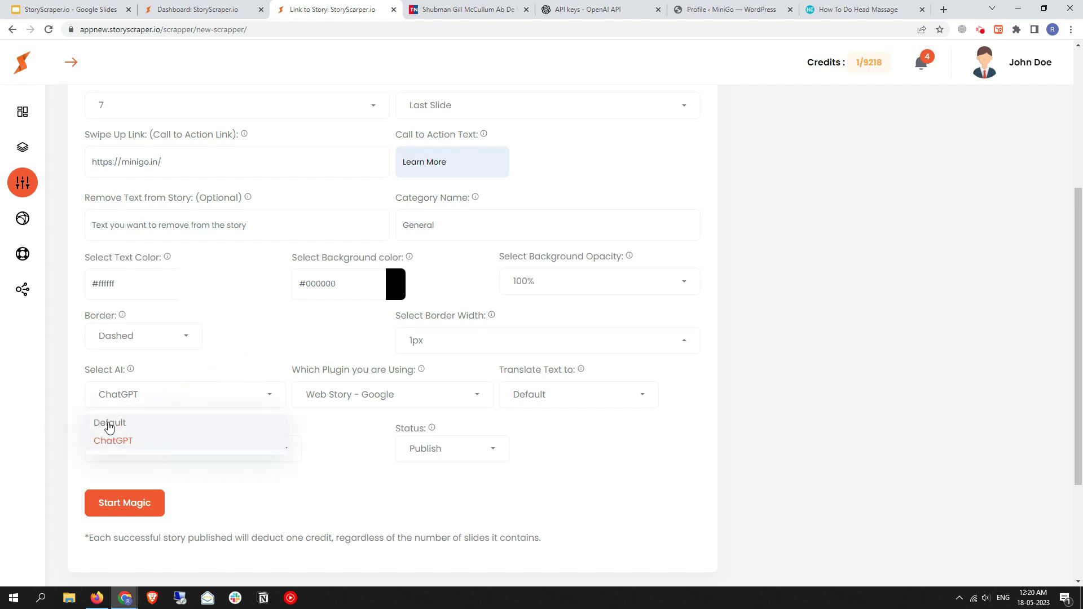
left_click(152, 429)
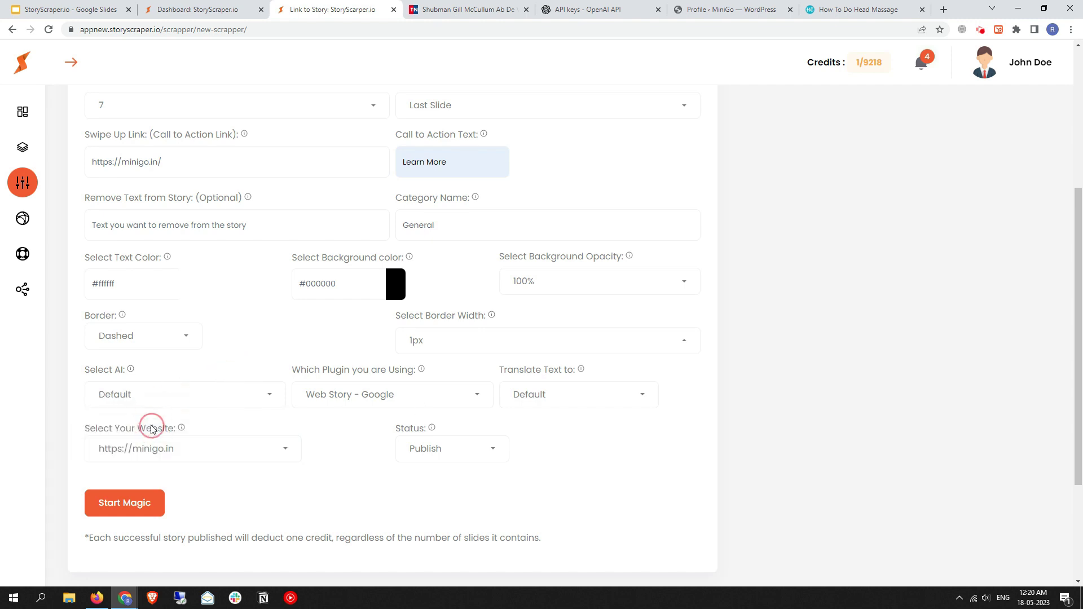
Keep Web Story - Google as the plugin and briefly view the Times Now story
left_click(369, 401)
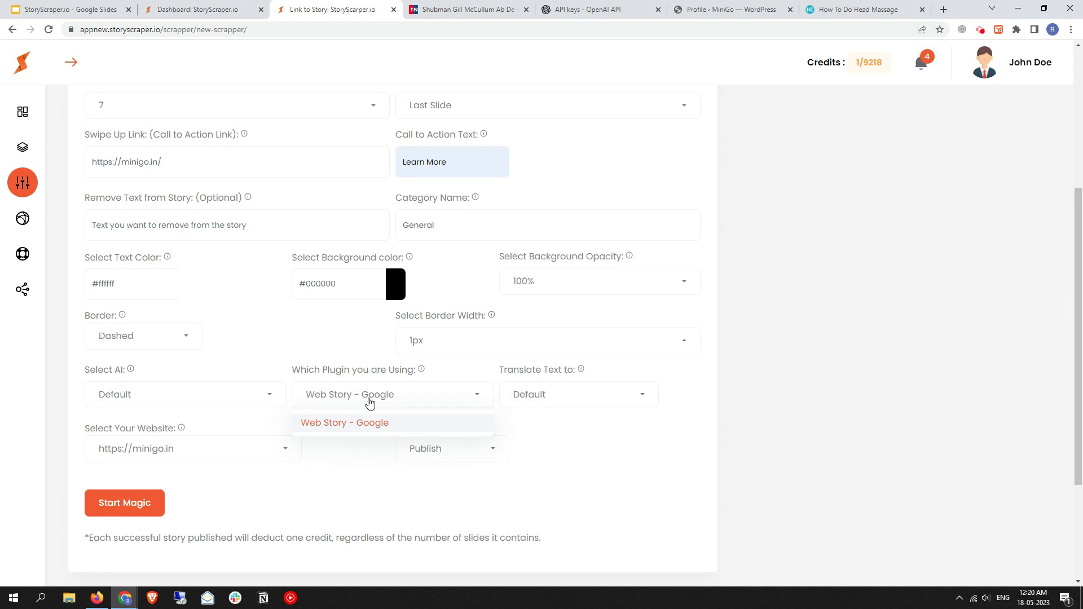
left_click(452, 377)
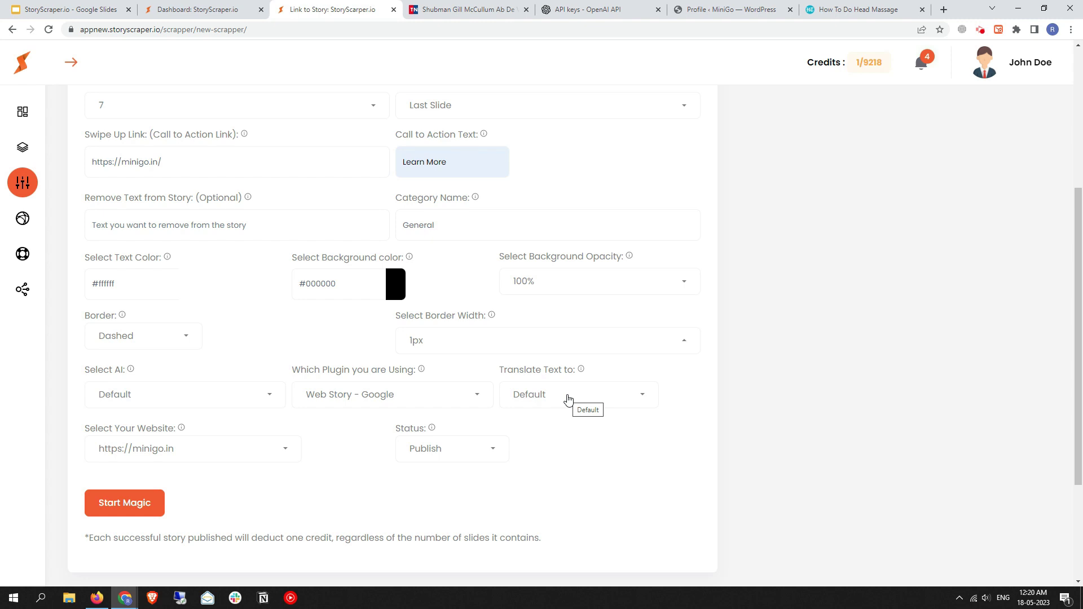
left_click(468, 10)
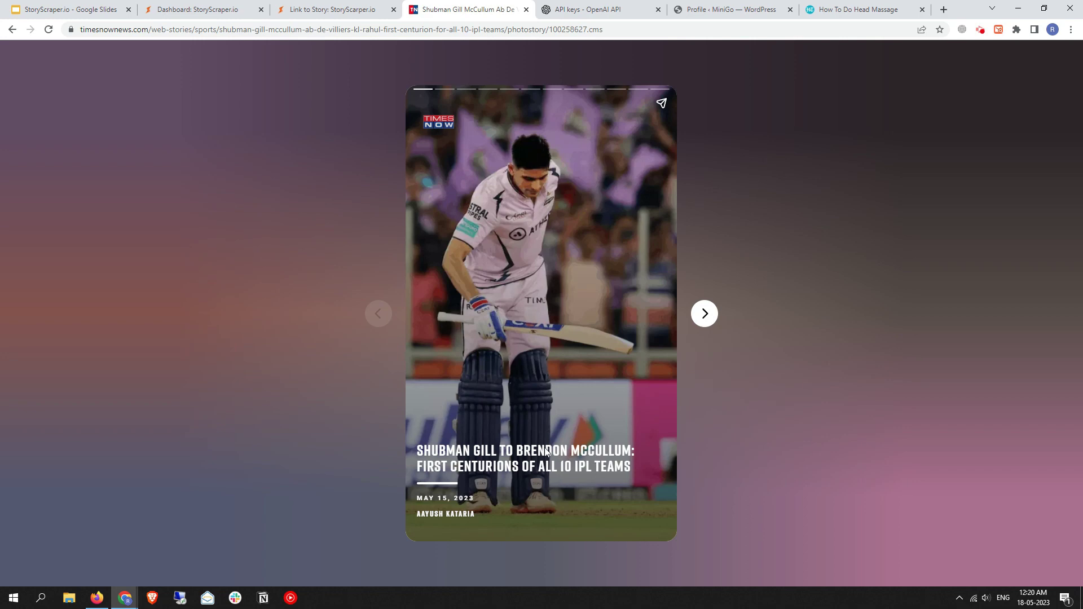
left_click(339, 9)
Try French as the translation language, then reset it to Default
left_click(564, 402)
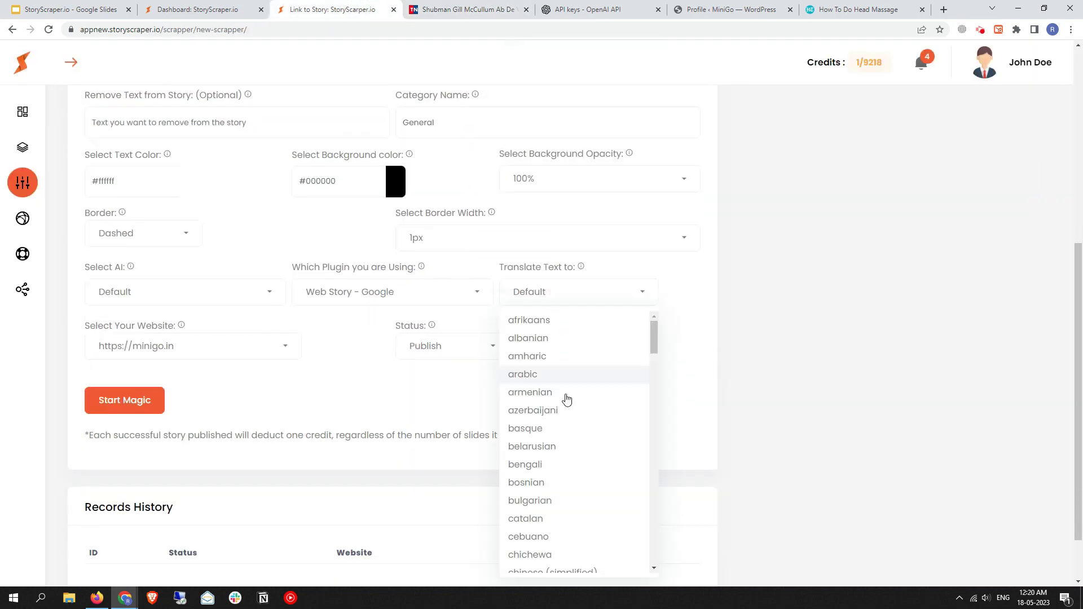
scroll(567, 400, "down", 8)
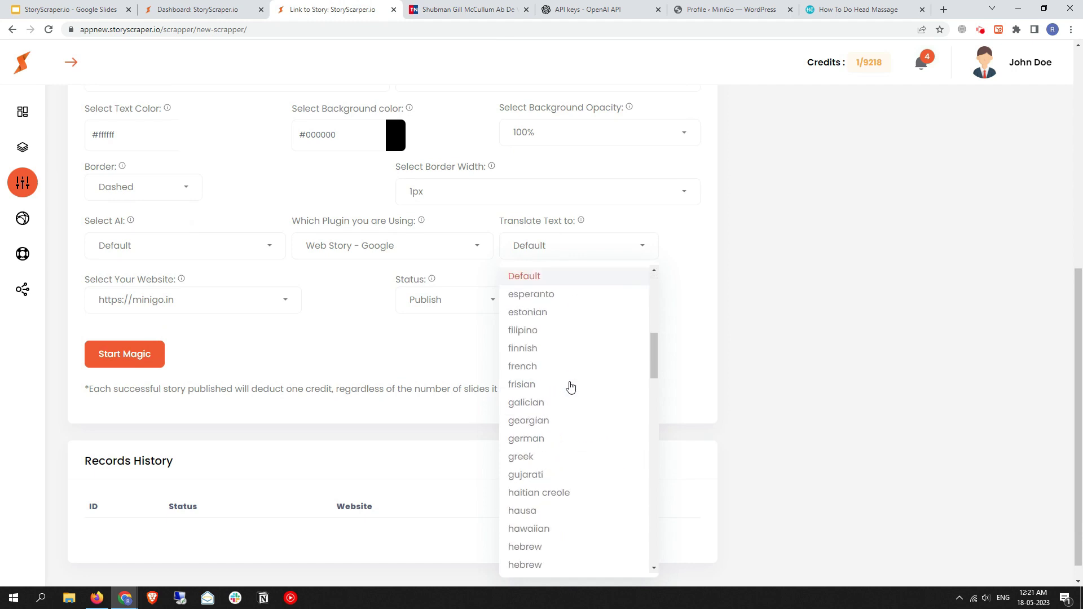
left_click(543, 368)
left_click(551, 248)
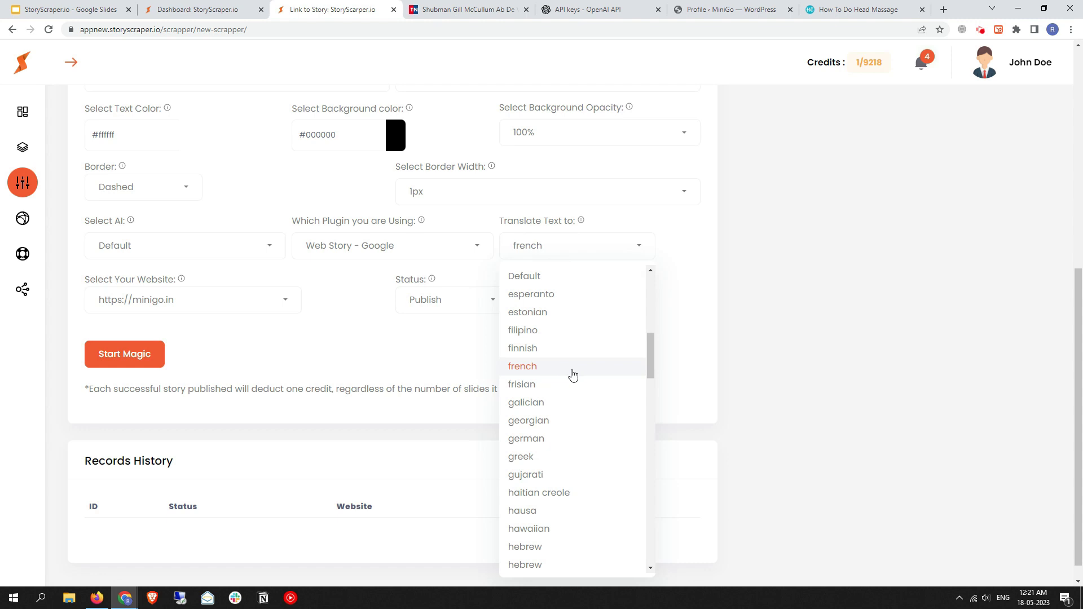
scroll(581, 378, "up", 2)
scroll(592, 395, "up", 1)
left_click(592, 391)
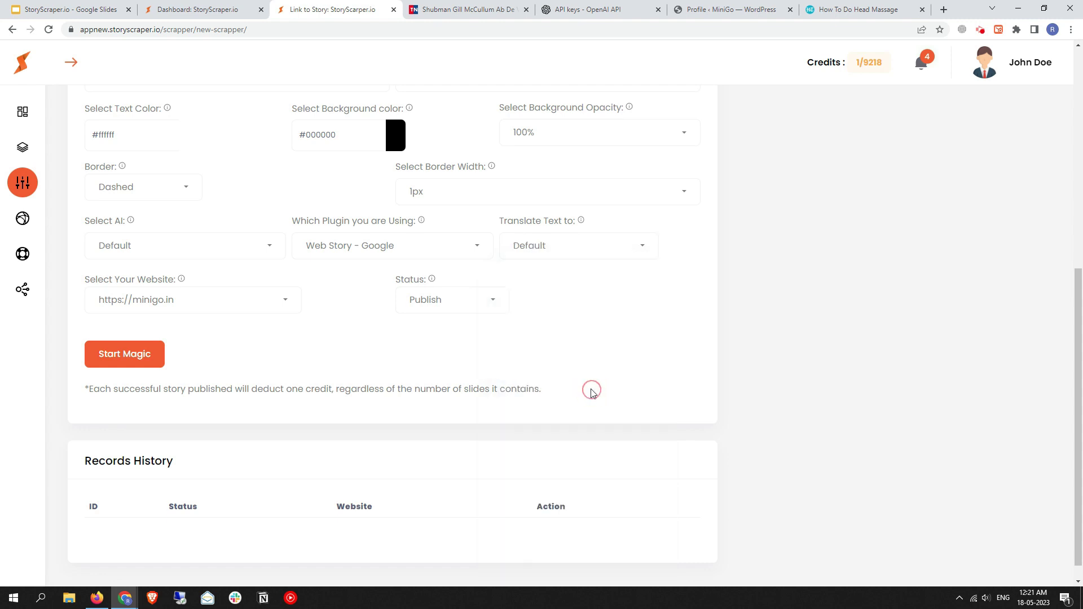
left_click(145, 306)
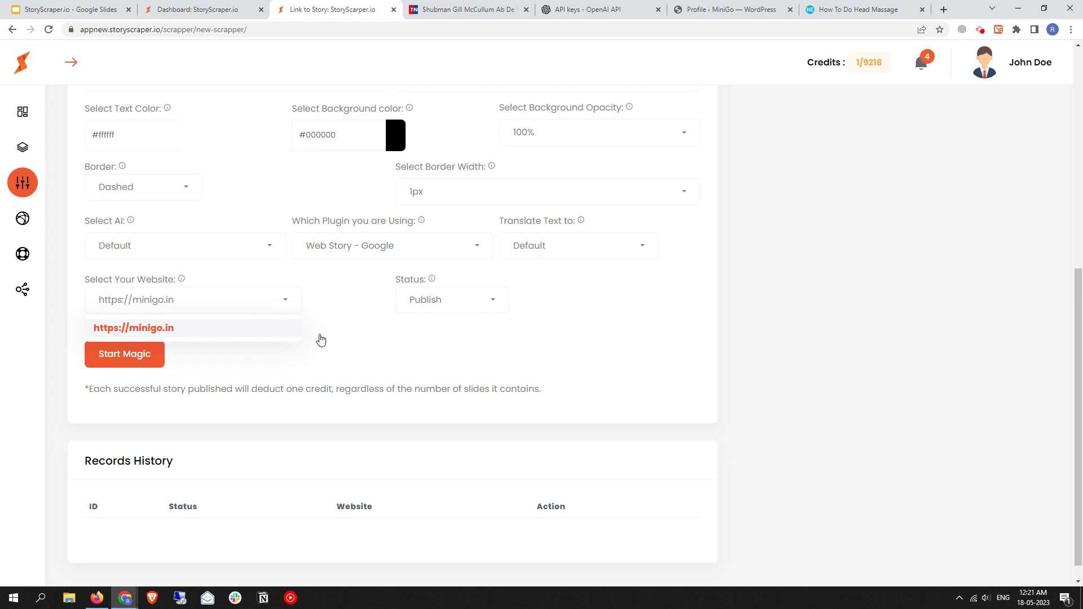
left_click(387, 341)
left_click(441, 305)
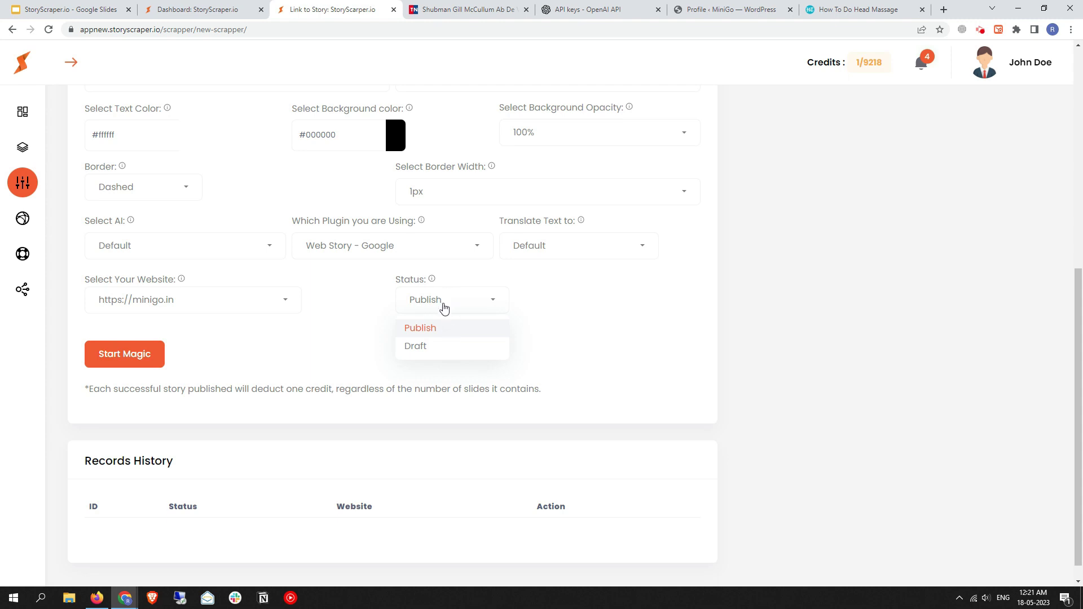
left_click(351, 320)
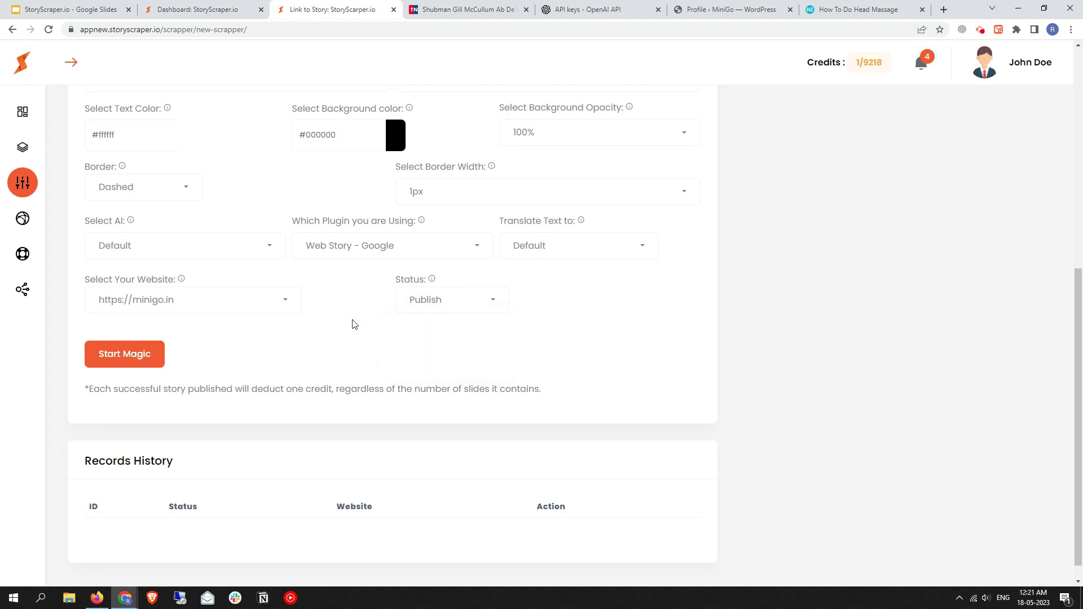
Start Magic to launch the story job, note the scraping-started message, and collapse the tutorial
left_click(141, 358)
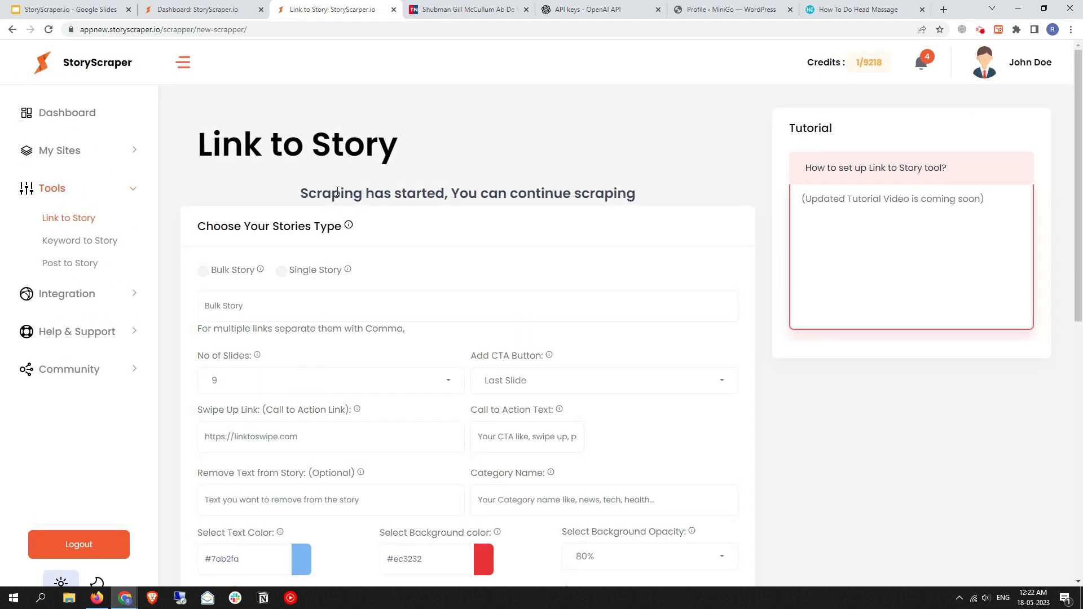
left_click_drag(301, 188, 648, 194)
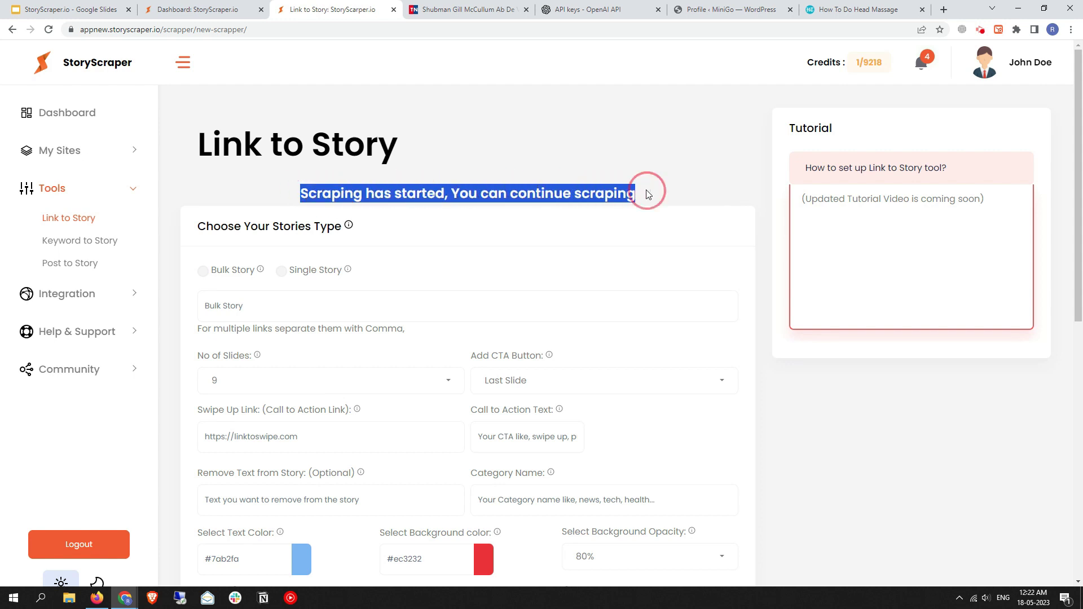
left_click(589, 200)
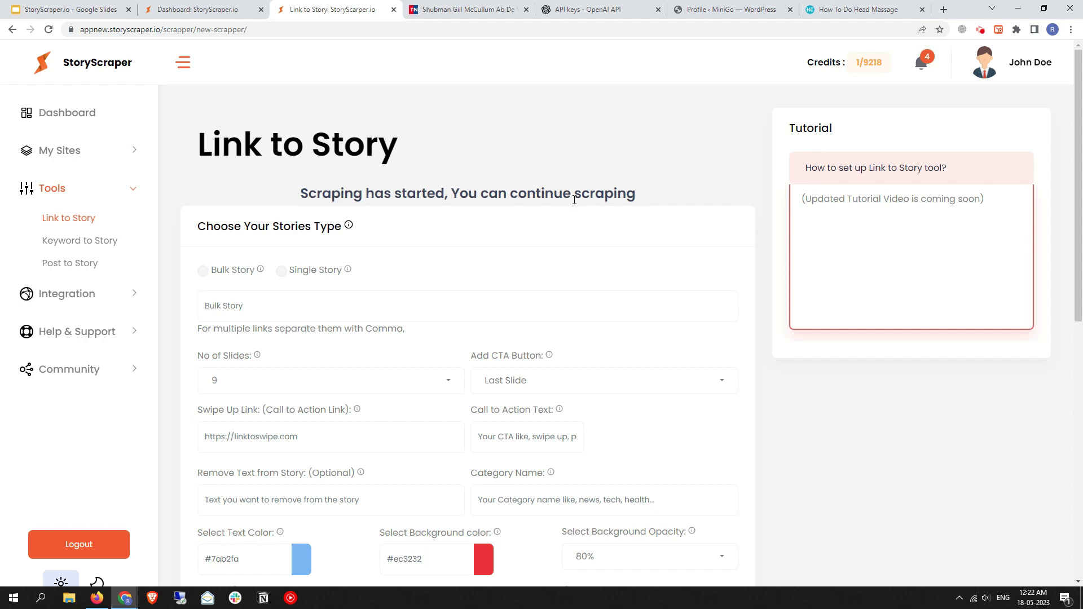
left_click(845, 174)
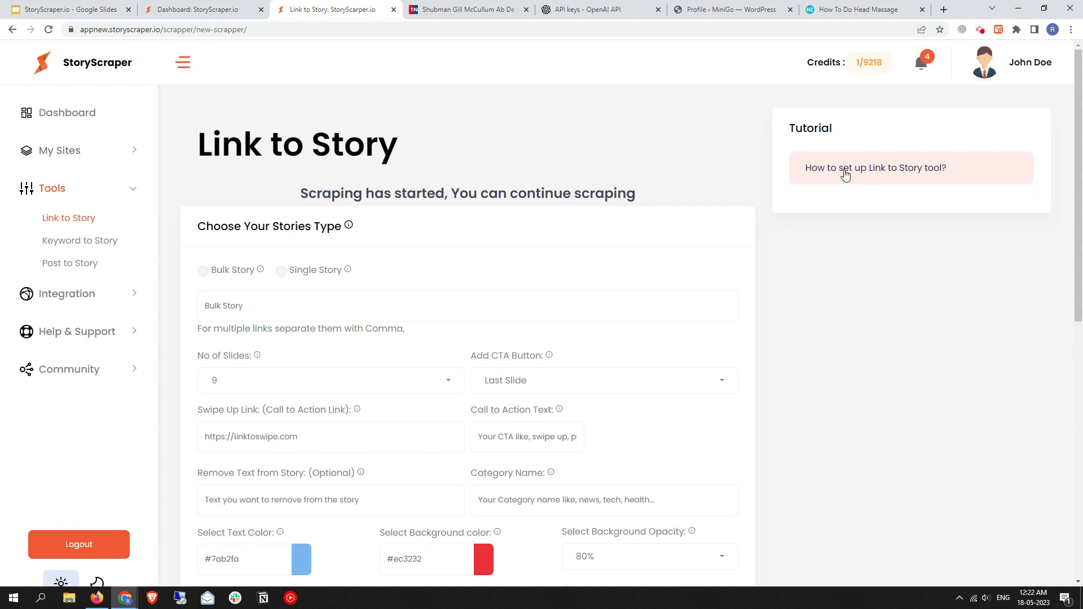
In Records History, follow the new job's status from Scrapping to Published
scroll(341, 378, "down", 8)
left_click_drag(195, 371, 298, 371)
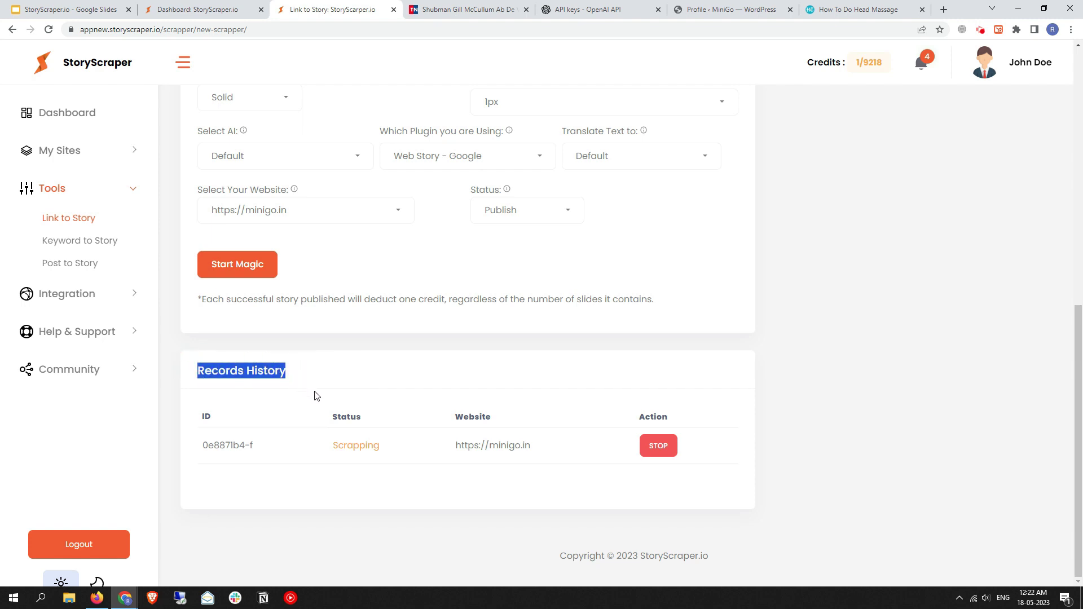
left_click_drag(205, 445, 254, 441)
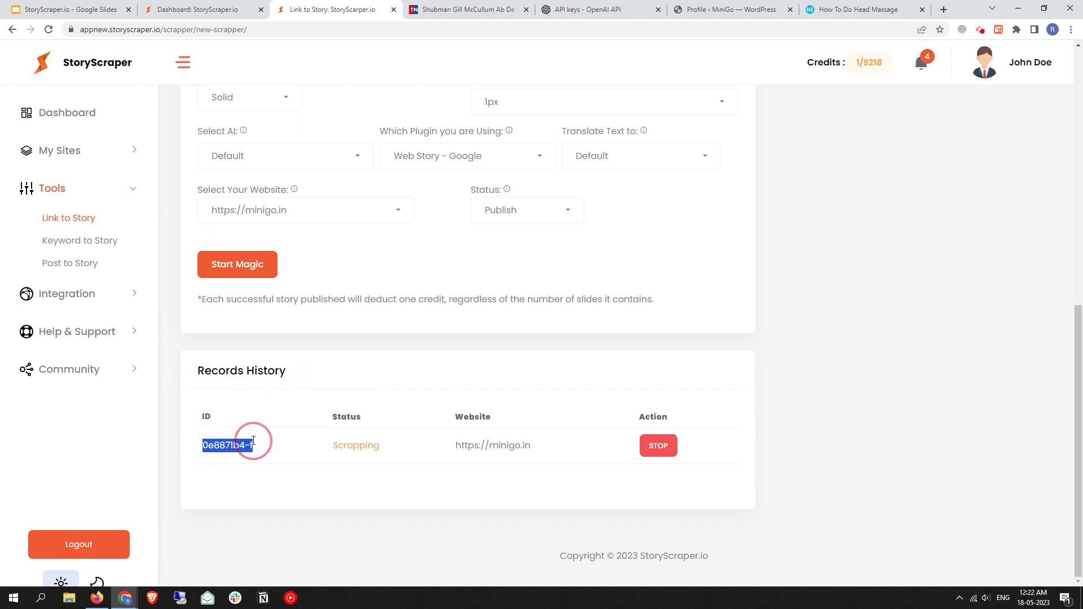
left_click(253, 441)
left_click_drag(333, 449, 534, 447)
left_click(415, 449)
left_click(534, 450)
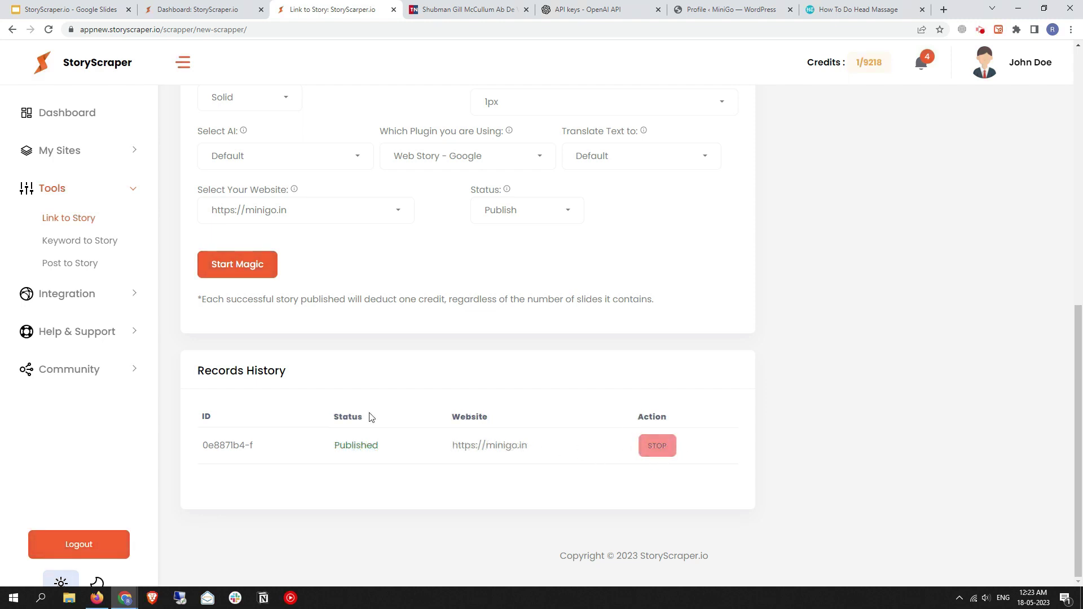
left_click_drag(335, 448, 399, 443)
left_click(408, 443)
Open the new Shubman Gill story from the WordPress Web Stories dashboard in a new tab
left_click(700, 10)
left_click(387, 337)
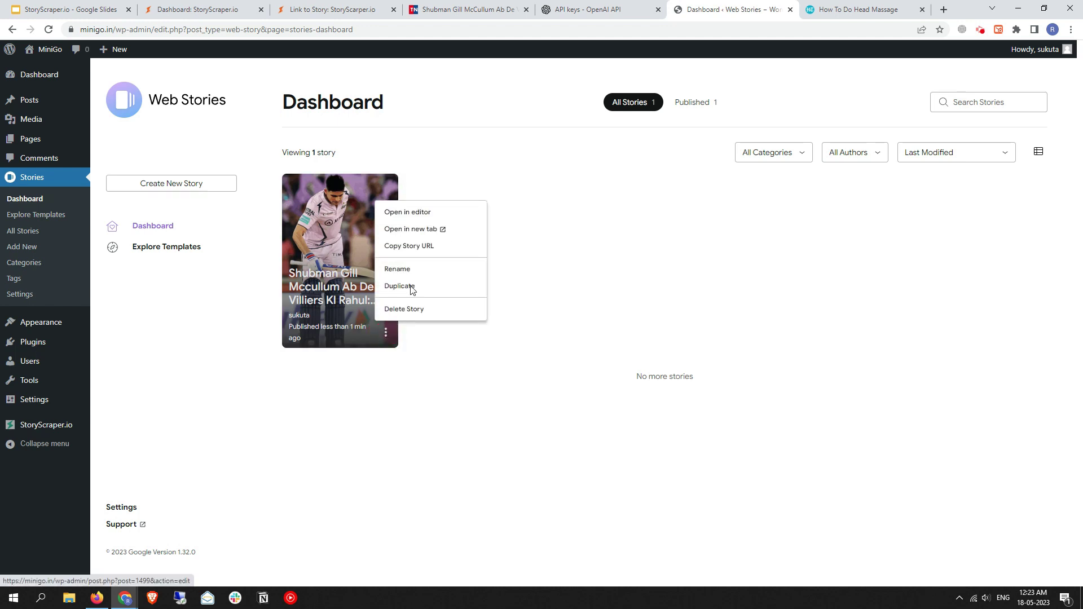
left_click(430, 231)
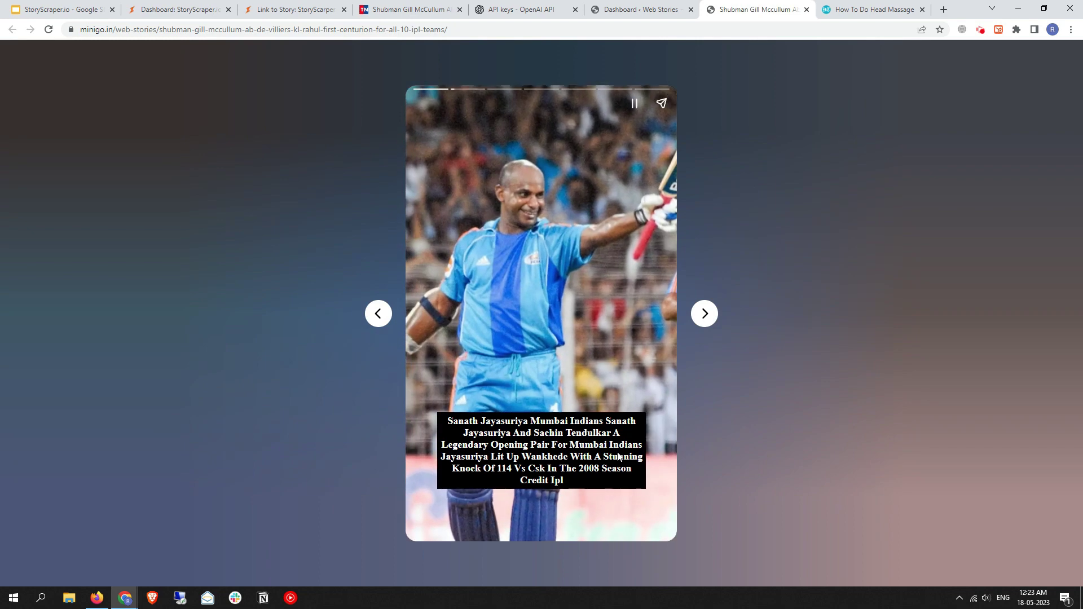
Advance to the final David Warner slide, follow Learn More to MiniGo's homepage, and return to Link to Story
left_click(705, 315)
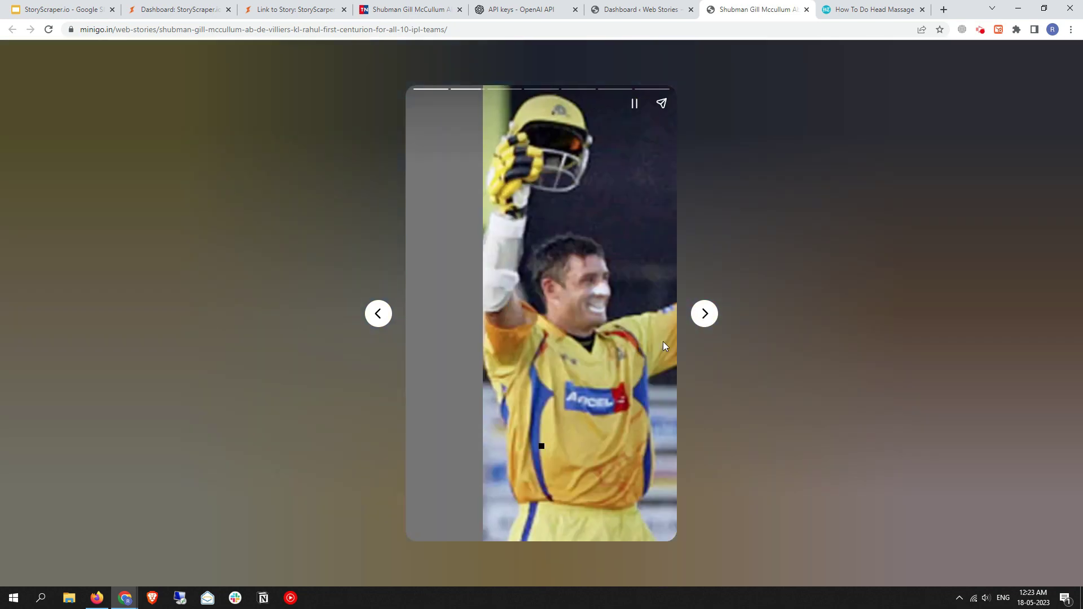
left_click(705, 316)
left_click(705, 315)
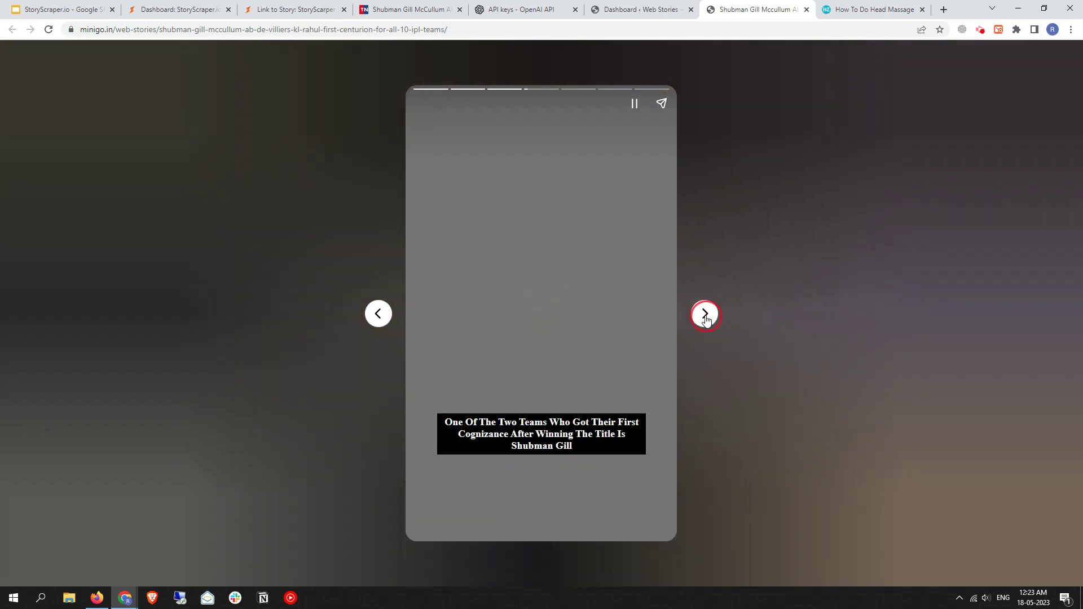
left_click(705, 314)
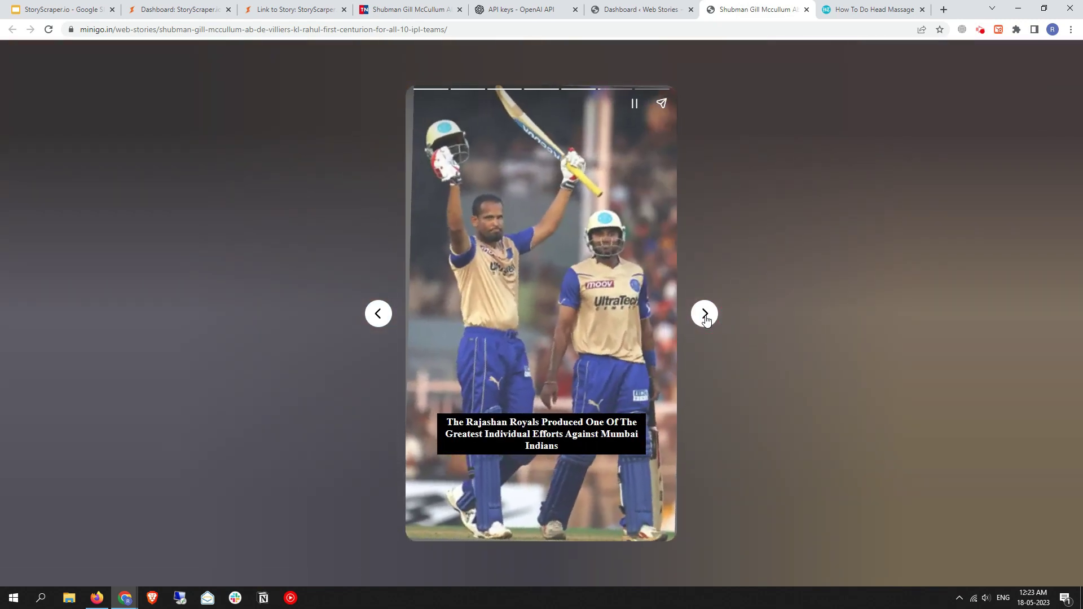
left_click(706, 315)
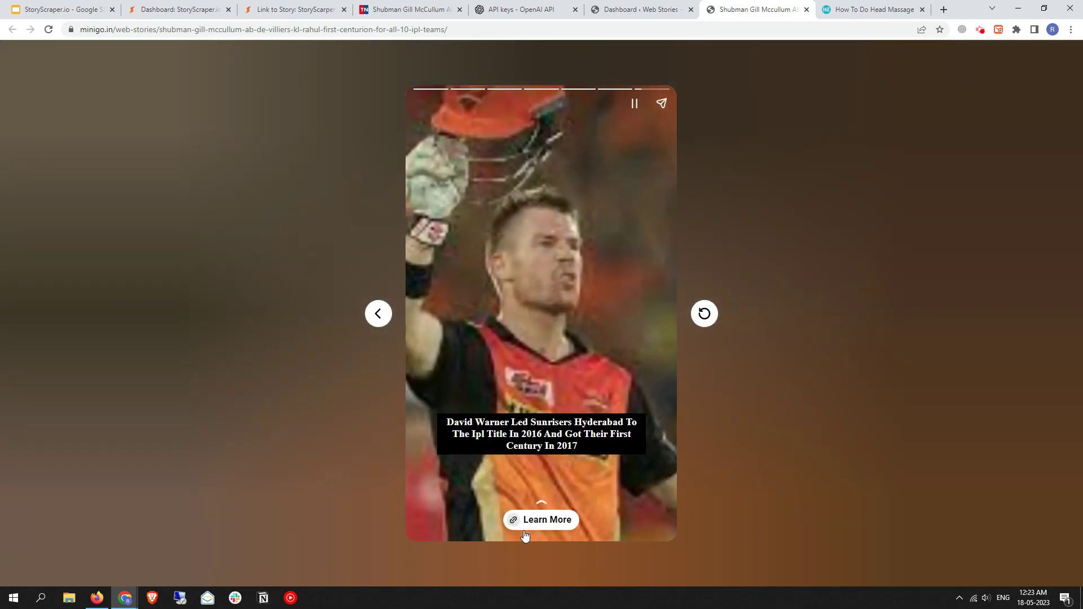
left_click(545, 521)
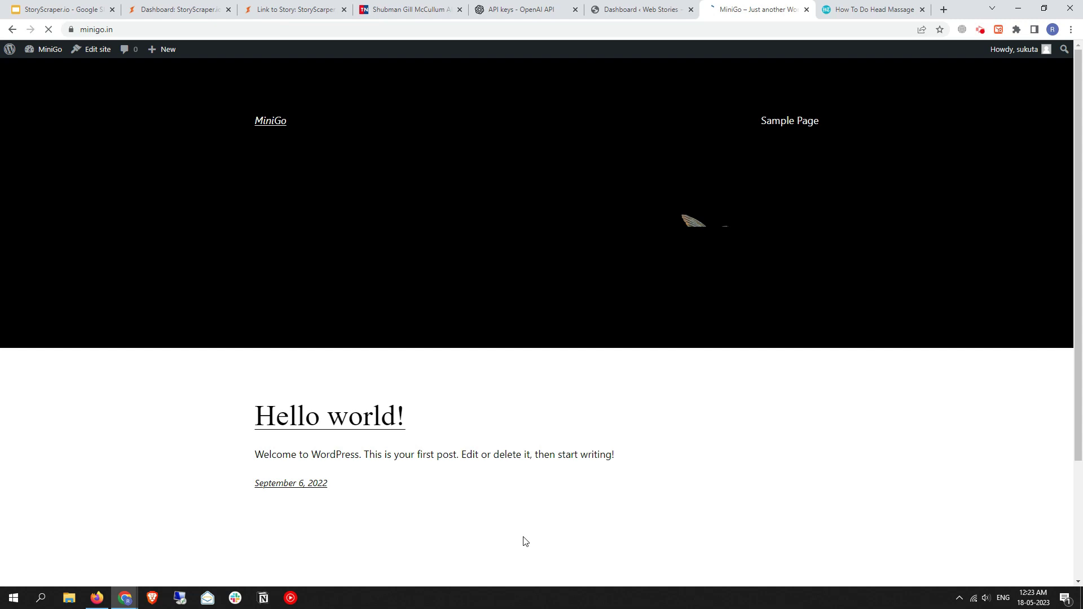
scroll(462, 431, "down", 3)
scroll(676, 454, "up", 3)
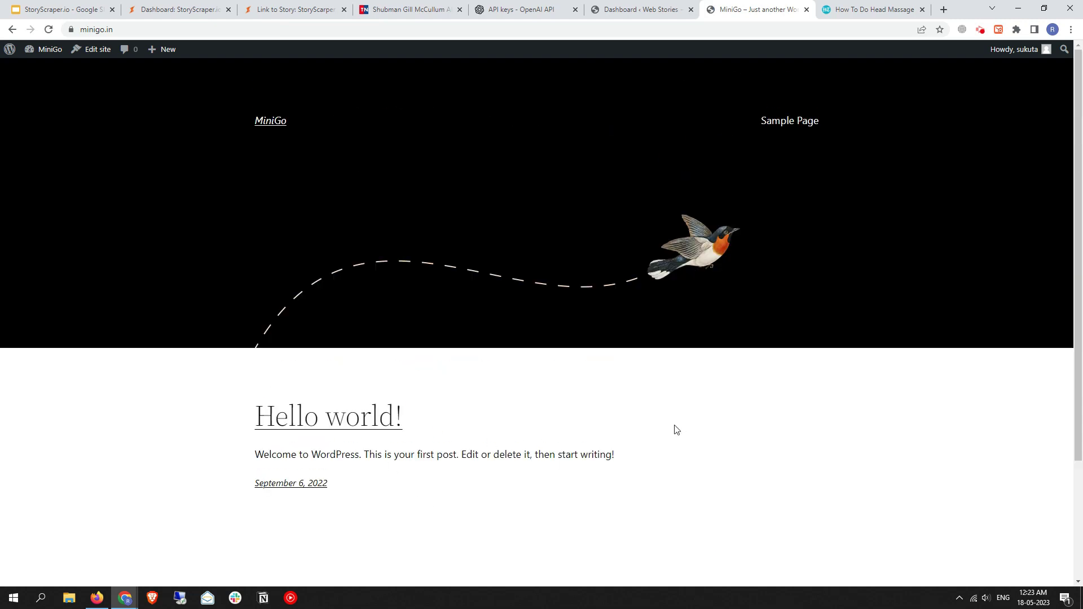
left_click(294, 9)
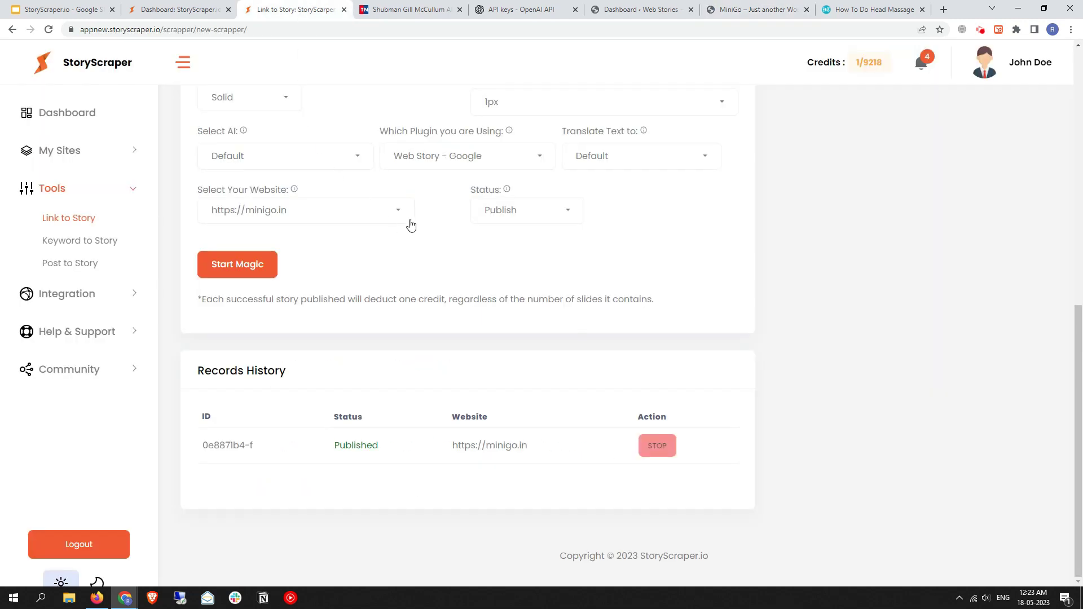
scroll(406, 293, "up", 10)
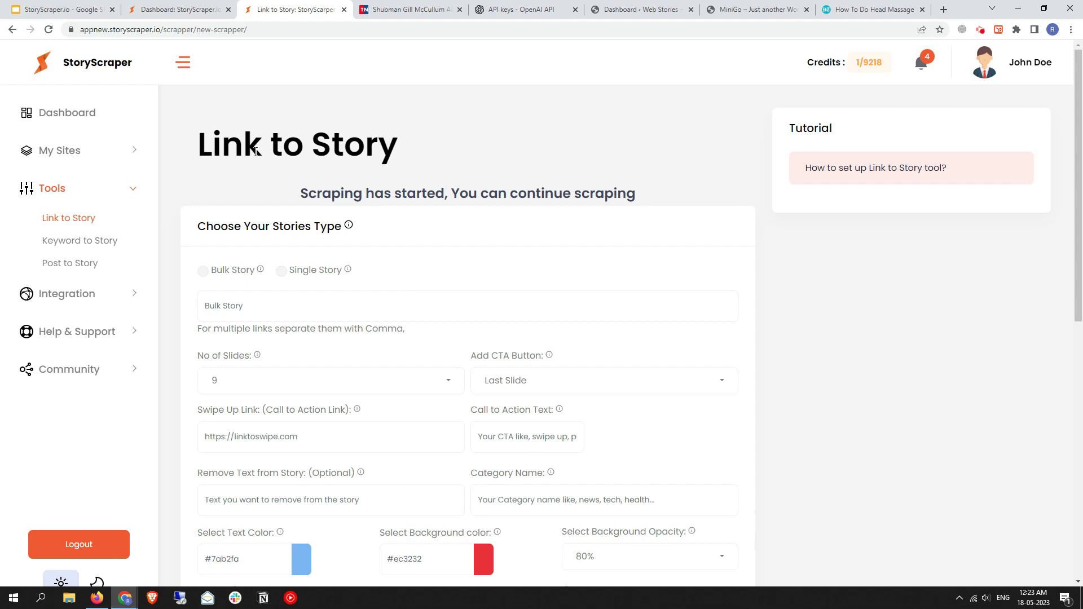
Select Bulk Story as the story type, then switch to the How To Do Head Massage story
left_click_drag(226, 147, 411, 150)
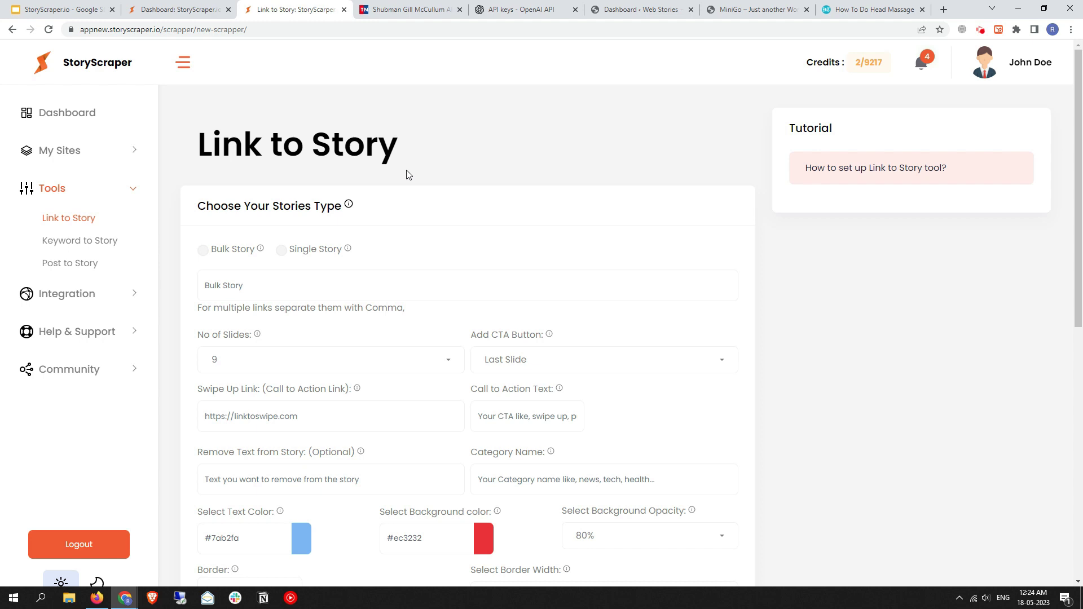
left_click_drag(237, 212, 333, 205)
left_click(226, 259)
left_click(203, 251)
left_click(261, 283)
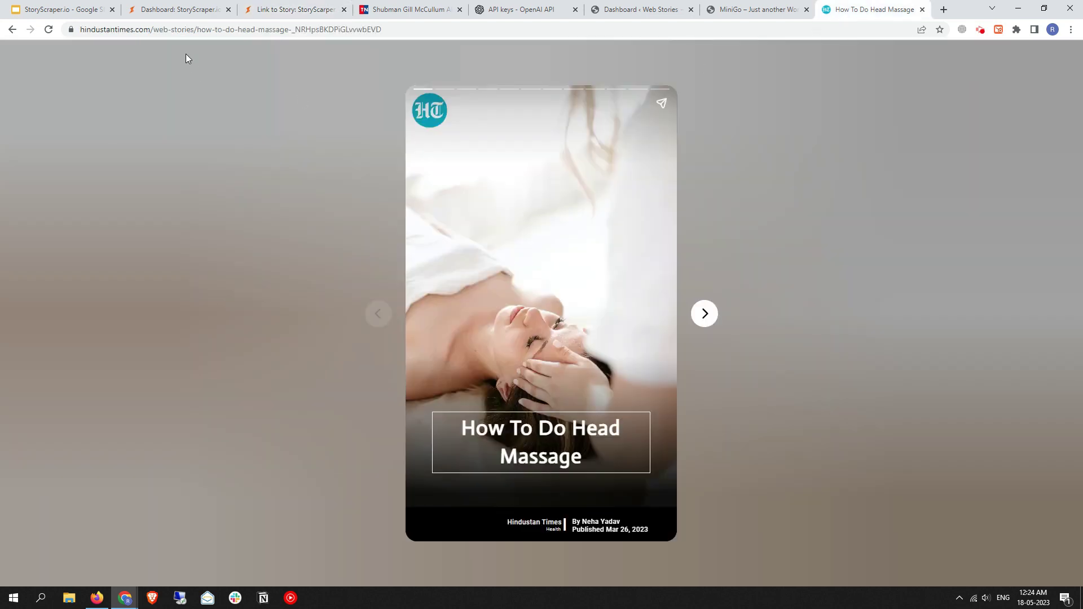
left_click(869, 10)
Trim the address to hindustantimes.com/web-stories and load the web-stories listing page
left_click_drag(193, 28, 587, 28)
key("BackSpace")
key("Return")
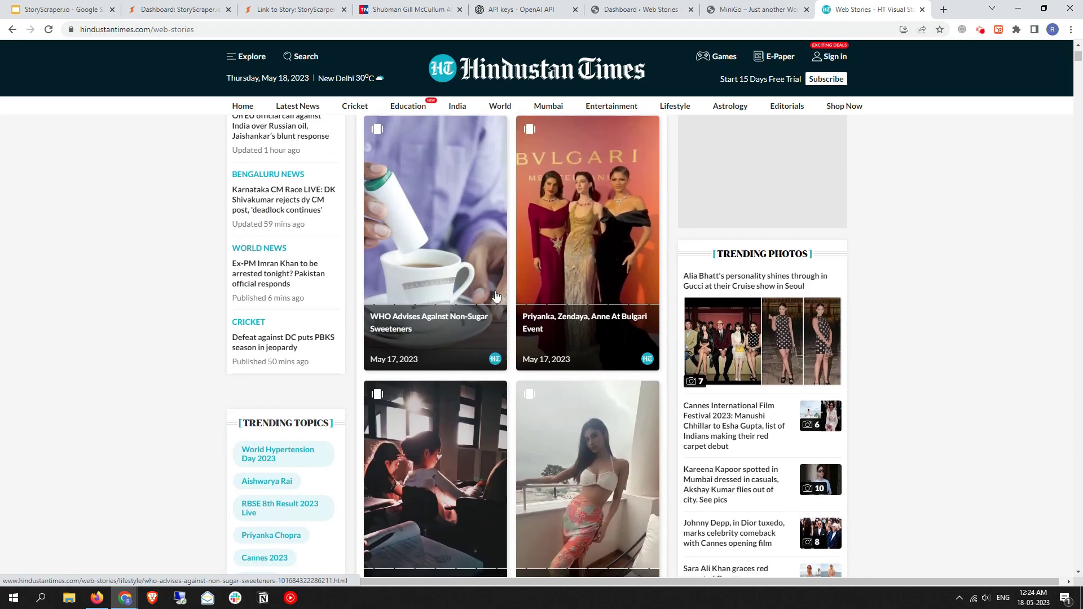
scroll(533, 327, "down", 5)
scroll(528, 326, "up", 5)
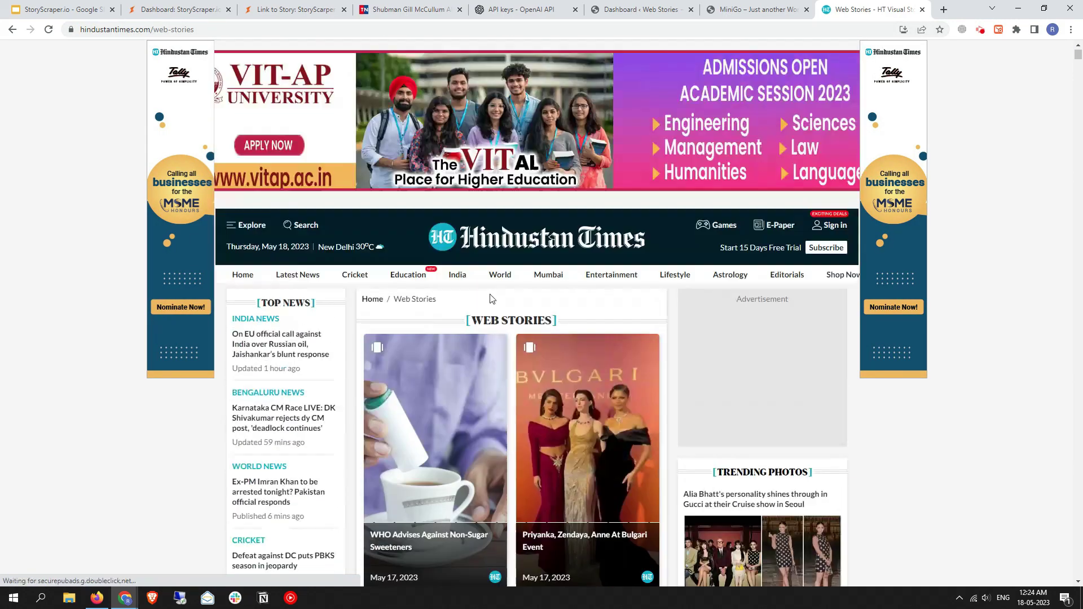
left_click(194, 31)
right_click(194, 31)
left_click(229, 92)
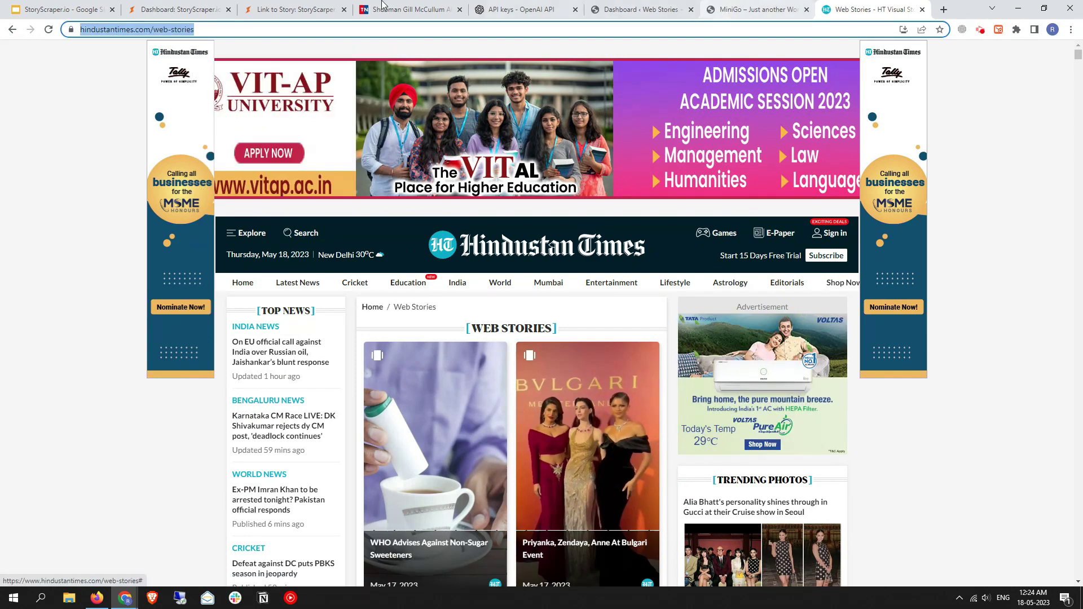
left_click(288, 9)
left_click(272, 285)
right_click(272, 285)
left_click(307, 374)
scroll(420, 217, "down", 1)
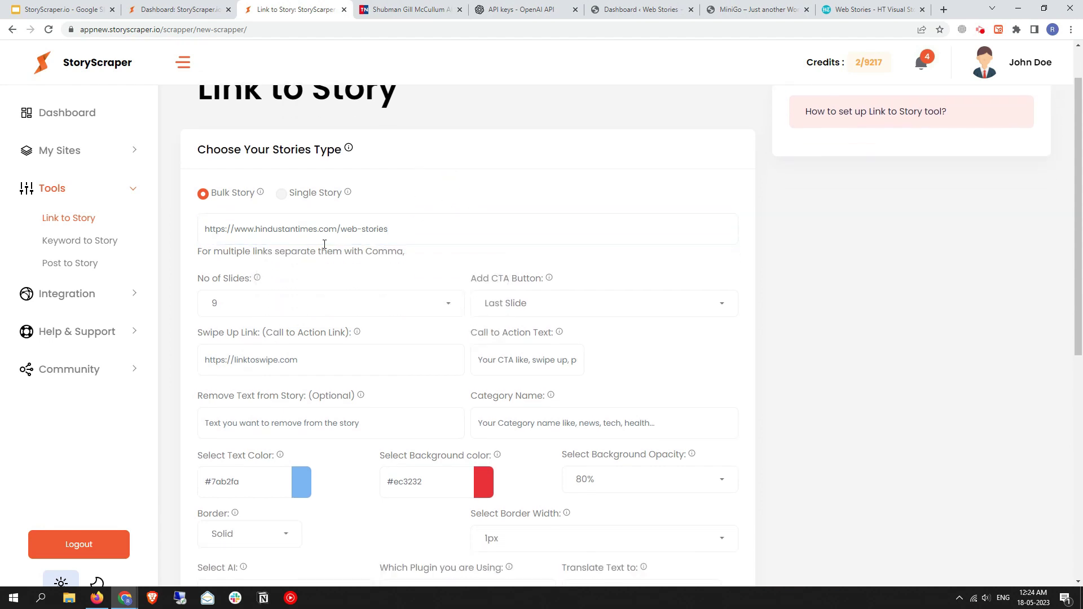
Set No of Slides to 7 and keep the call-to-action on the Last Slide
scroll(252, 234, "down", 2)
left_click(251, 202)
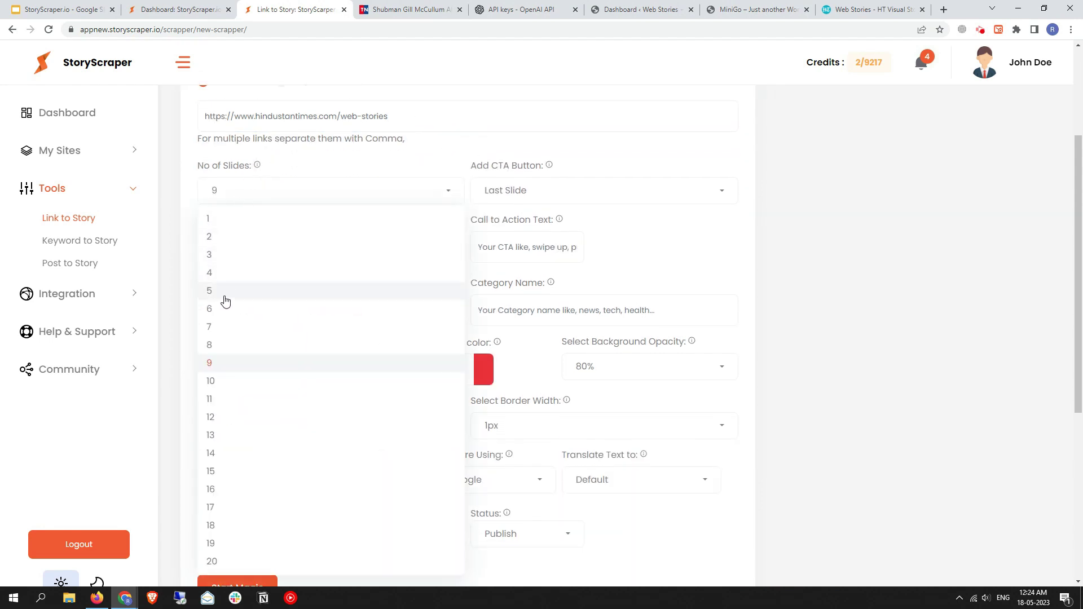
left_click(234, 291)
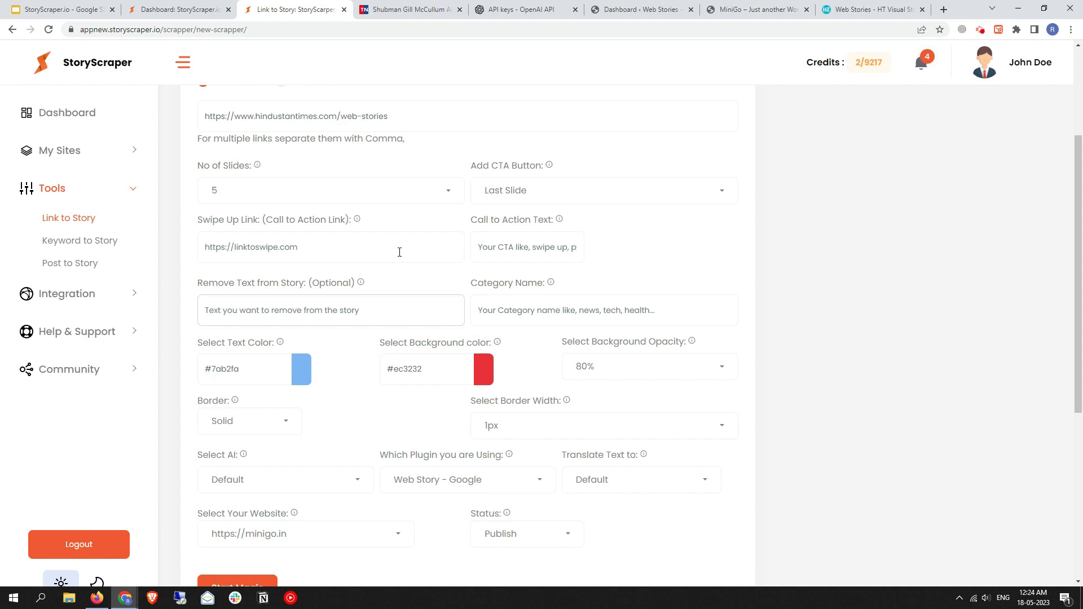
left_click(327, 186)
left_click(239, 328)
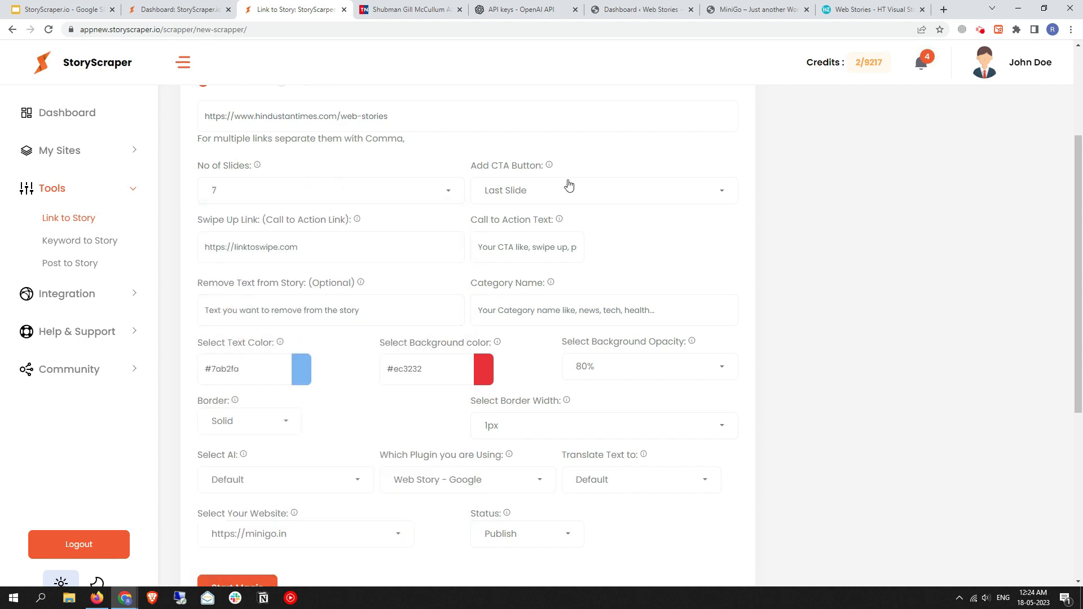
left_click(540, 197)
left_click(541, 199)
scroll(336, 186, "down", 1)
left_click(267, 198)
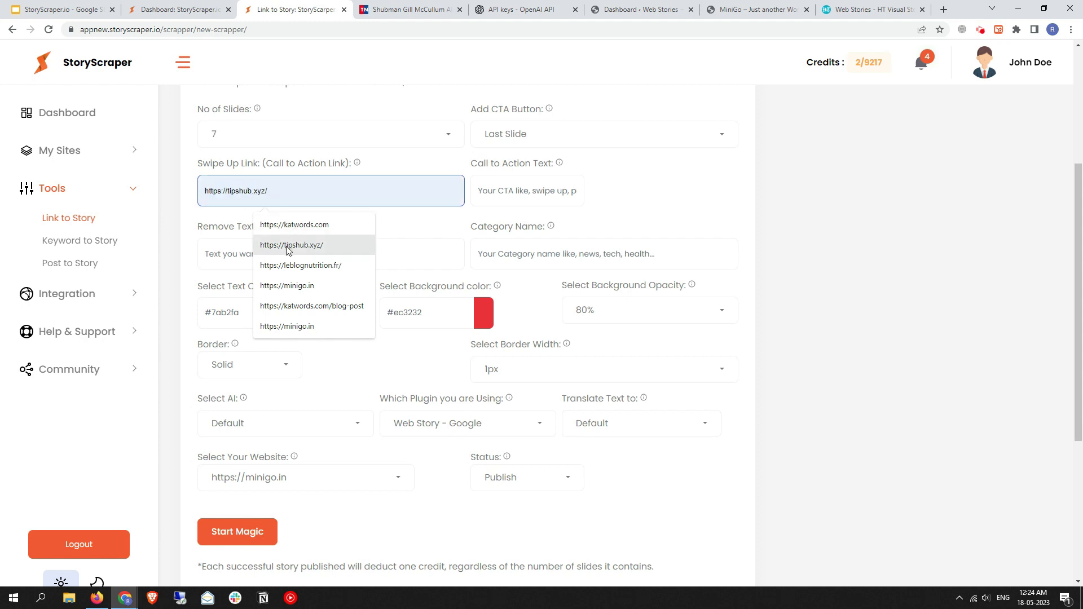
left_click(287, 286)
left_click(559, 193)
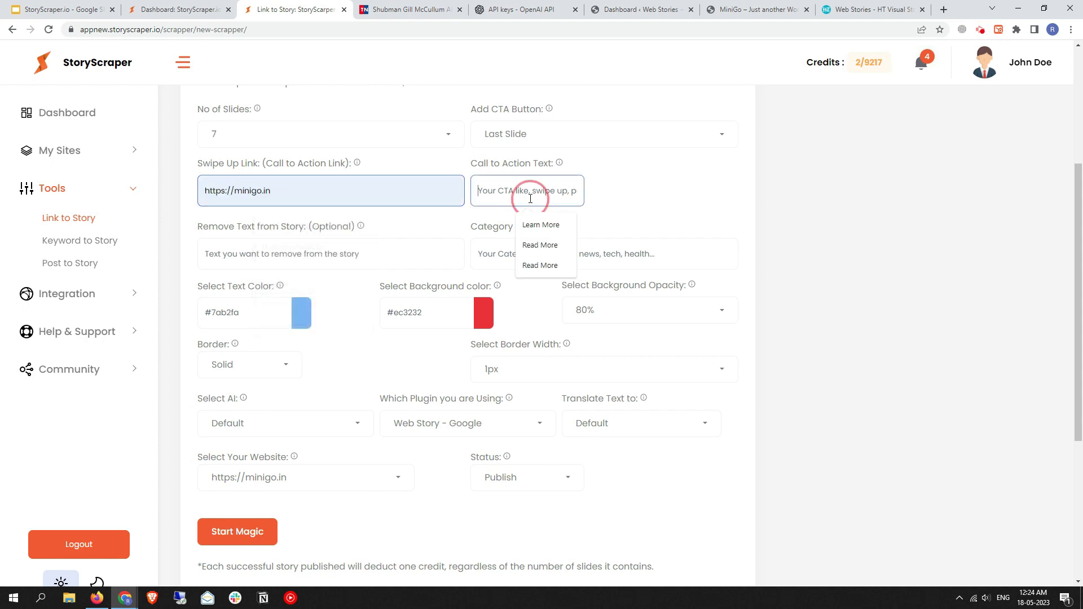
left_click(647, 211)
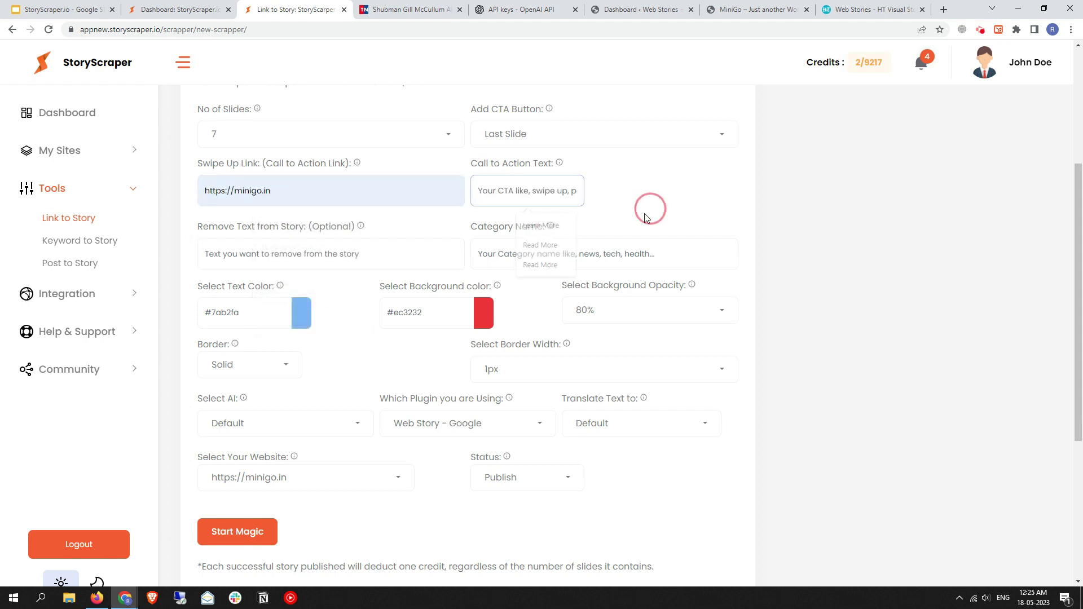
left_click(564, 198)
left_click(565, 225)
left_click(537, 254)
left_click(547, 307)
left_click(630, 217)
scroll(432, 178, "down", 3)
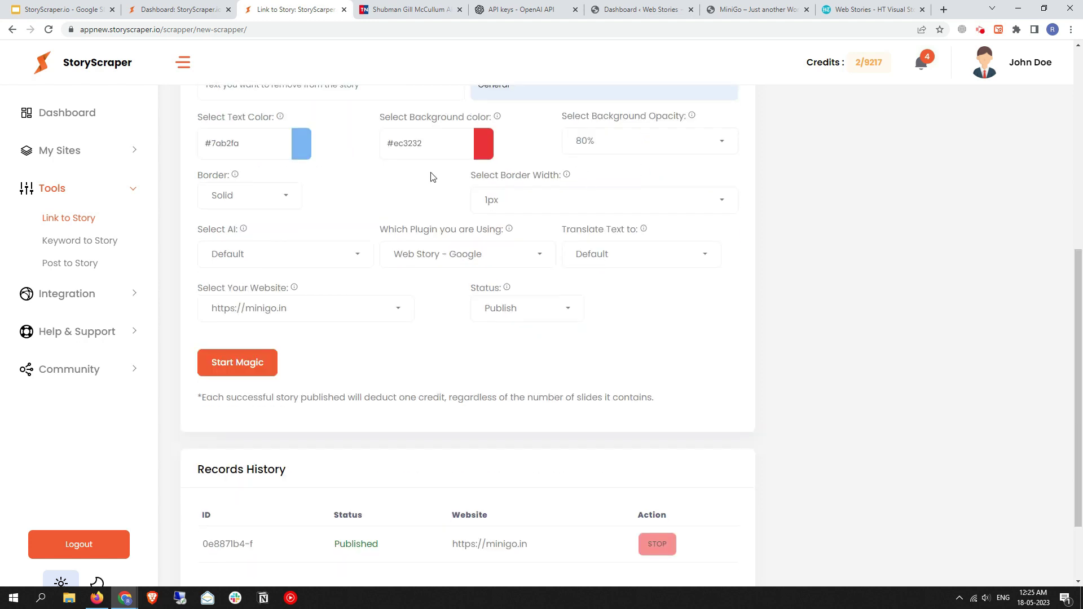
Make the story text white (#ffffff) on a black (#000000) background at 100% opacity
left_click(300, 152)
left_click_drag(241, 190, 197, 151)
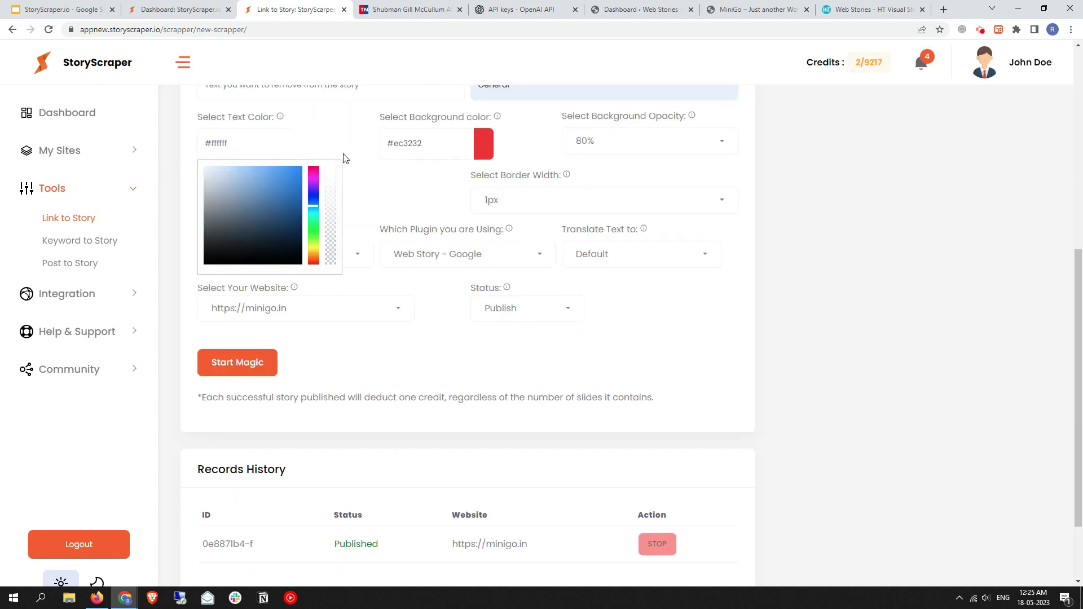
left_click(427, 149)
left_click_drag(446, 248, 390, 269)
left_click(648, 163)
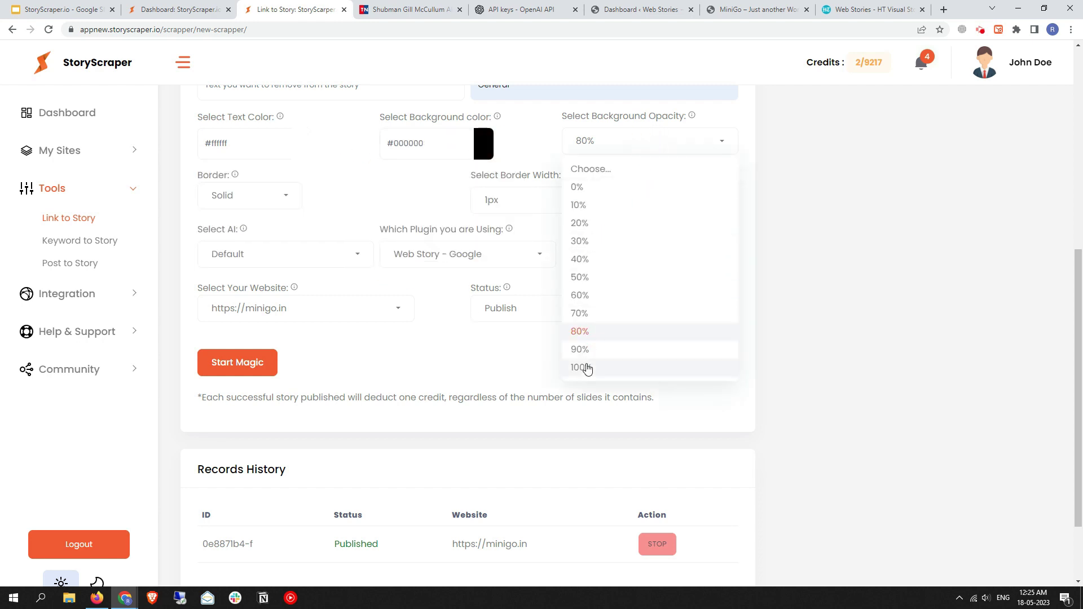
left_click(587, 365)
left_click(226, 191)
left_click(236, 202)
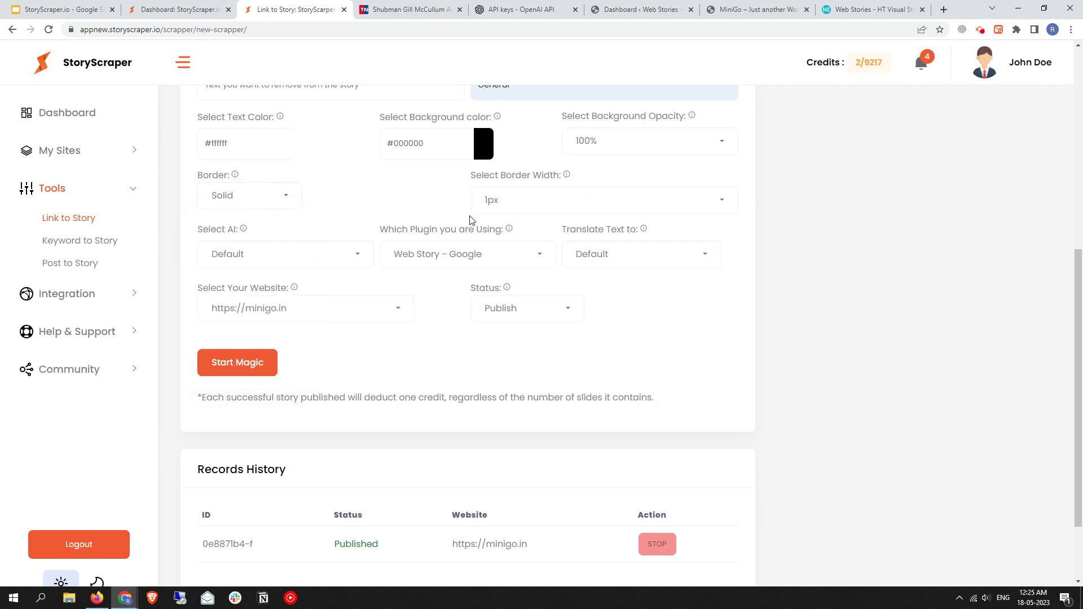
left_click(528, 200)
left_click(502, 251)
scroll(395, 189, "down", 2)
left_click(310, 161)
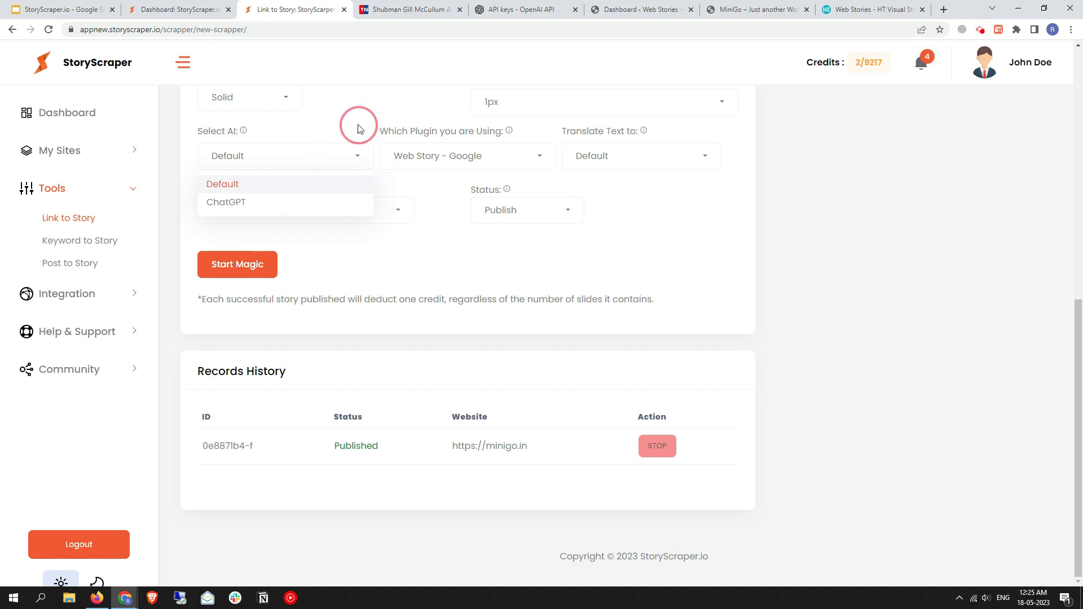
left_click(314, 186)
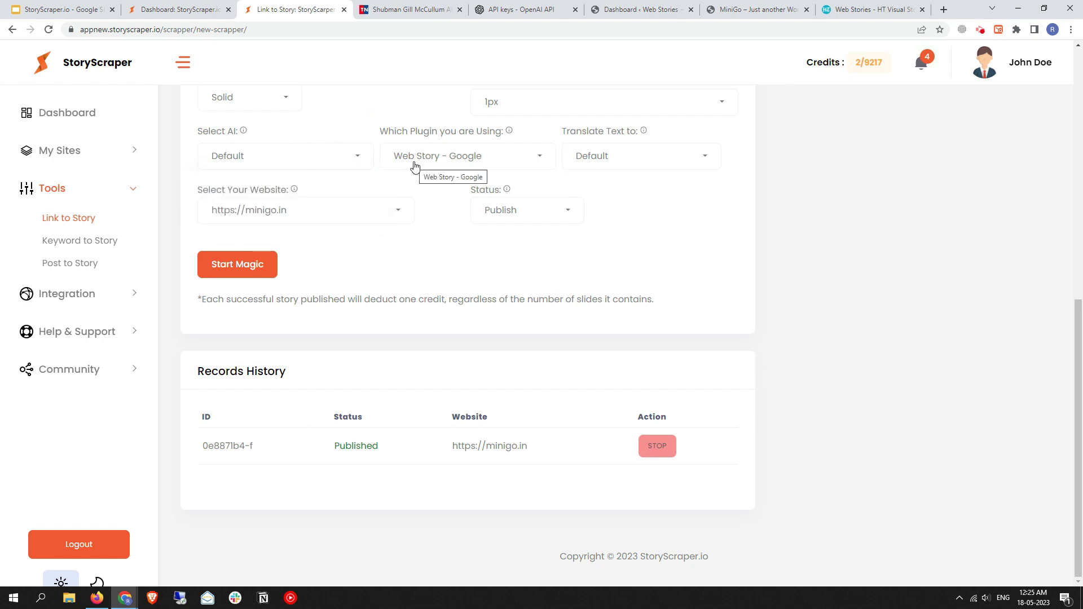
left_click(621, 163)
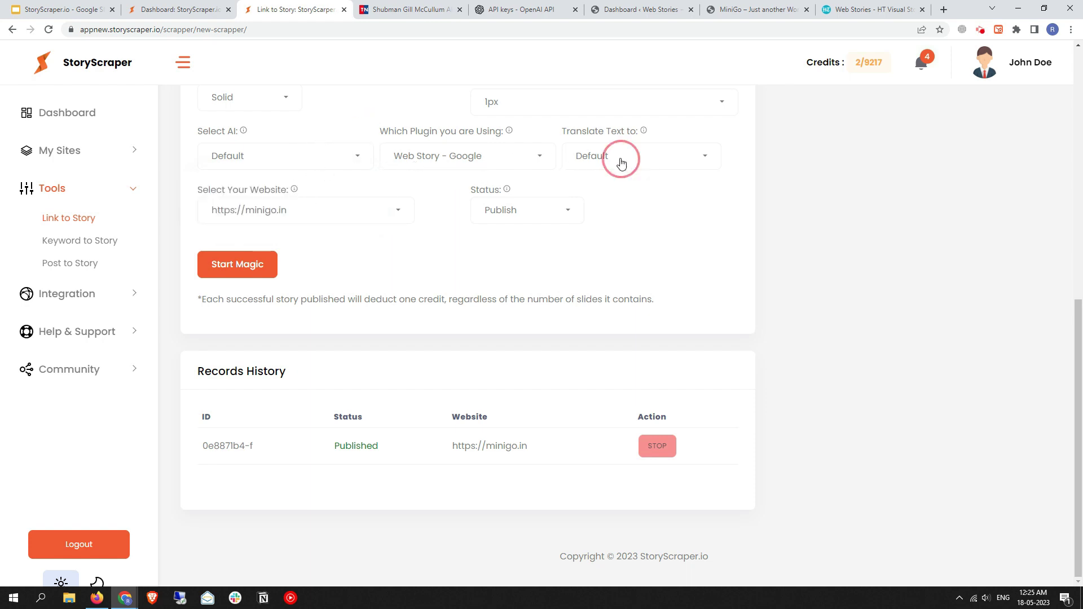
left_click(637, 163)
left_click(281, 215)
left_click(263, 221)
left_click(252, 271)
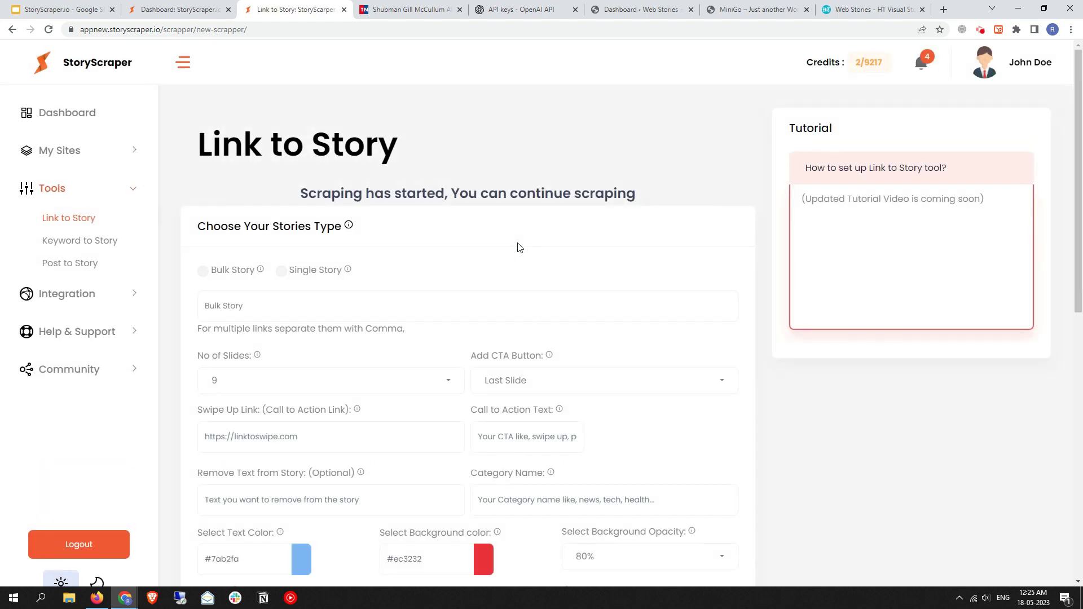
Confirm the new bulk job shows Scrapping in Records History, then switch to the WordPress dashboard
left_click_drag(305, 196, 559, 195)
left_click(536, 189)
scroll(438, 283, "down", 6)
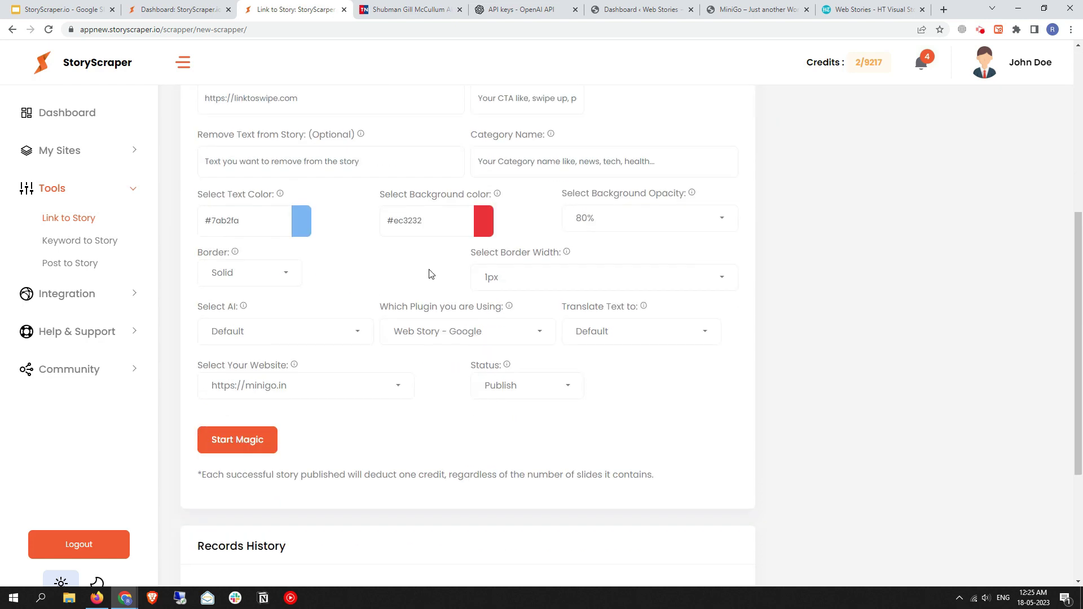
scroll(430, 276, "down", 4)
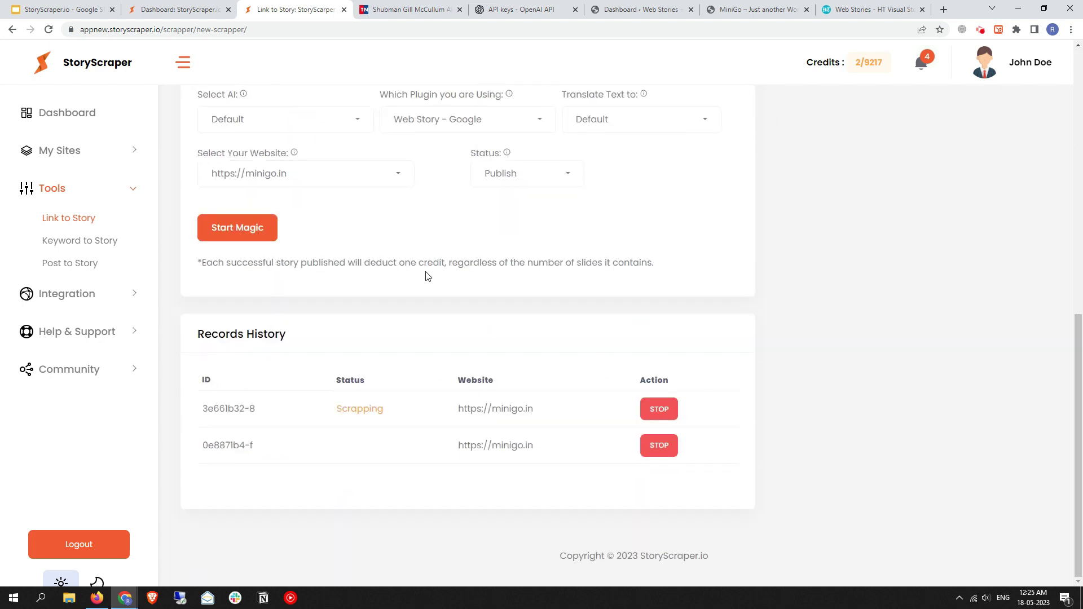
left_click_drag(337, 409, 411, 406)
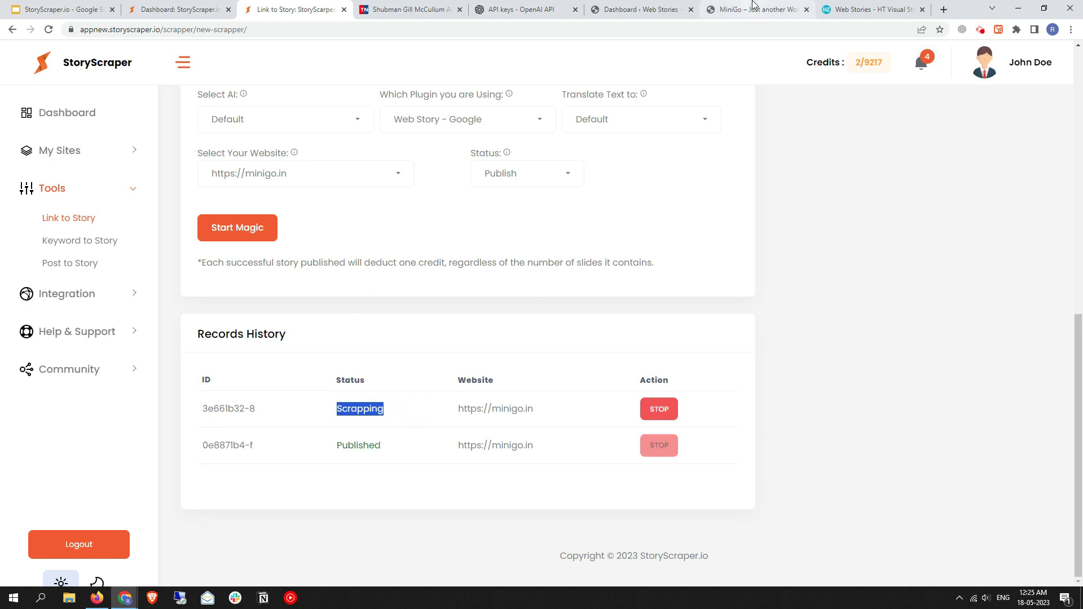
left_click(640, 9)
Show the Media Library, refresh it, and check the newest image was uploaded seconds ago
mouse_move(34, 120)
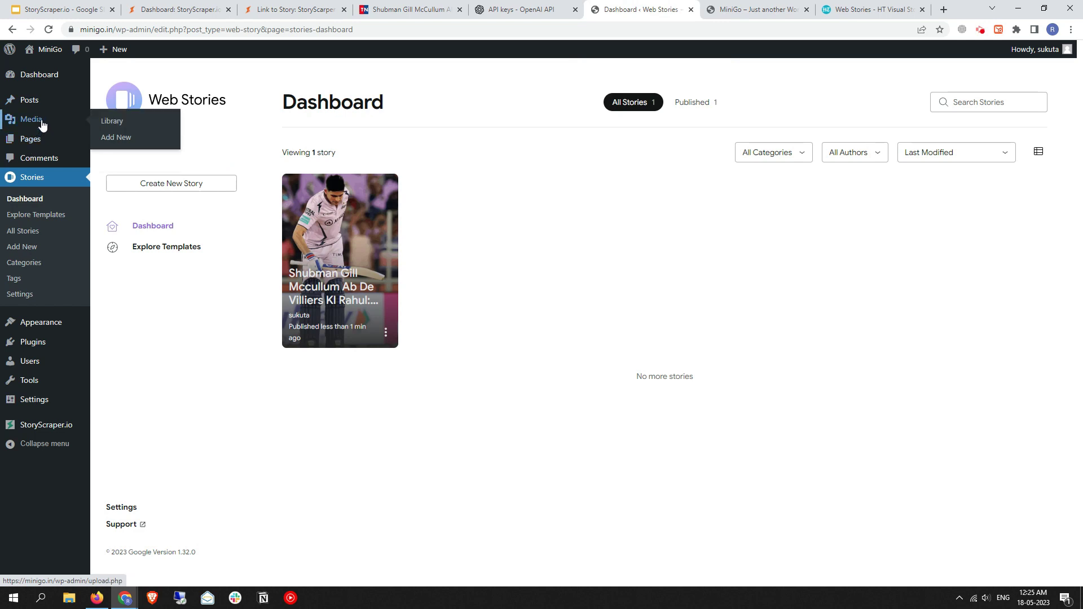
left_click(115, 122)
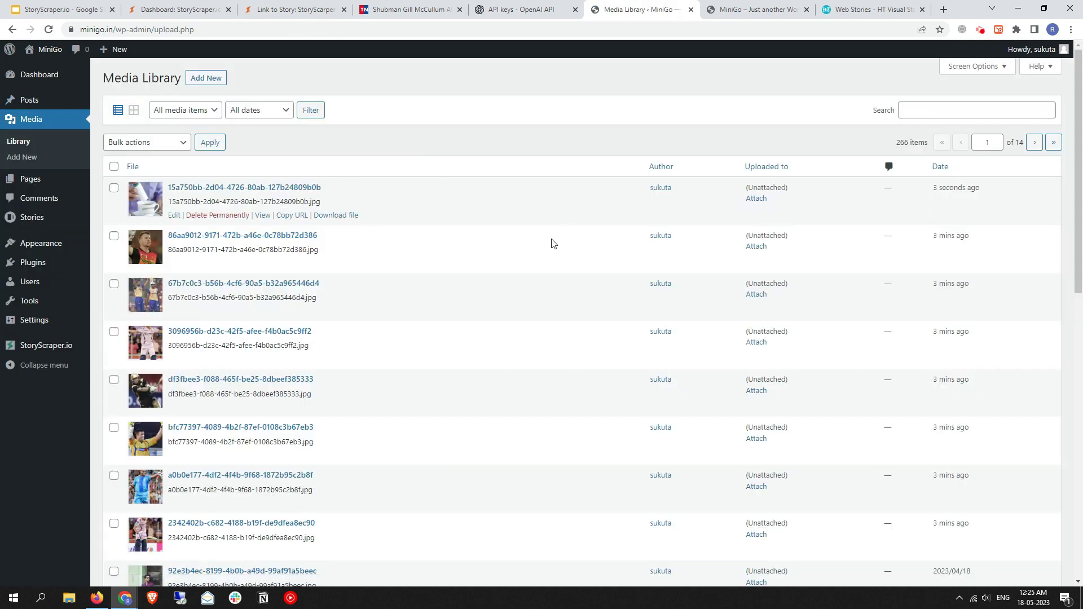
double_click(959, 188)
left_click(956, 197)
left_click(49, 29)
left_click_drag(934, 189, 985, 189)
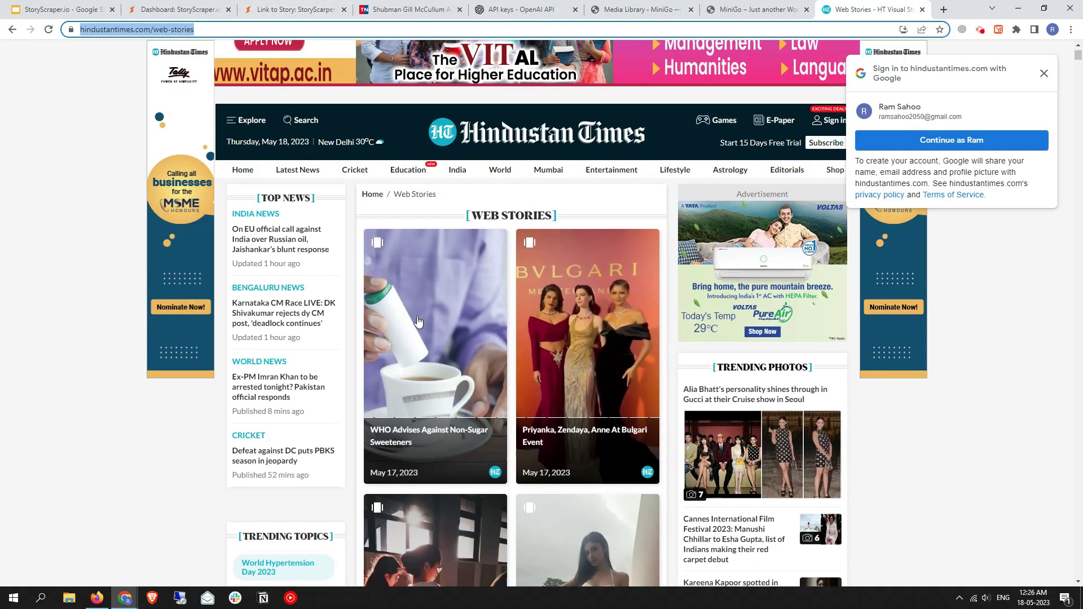
Close the Google sign-in popup on the HT web stories page, check StoryScraper, then return to Media Library
scroll(532, 368, "down", 5)
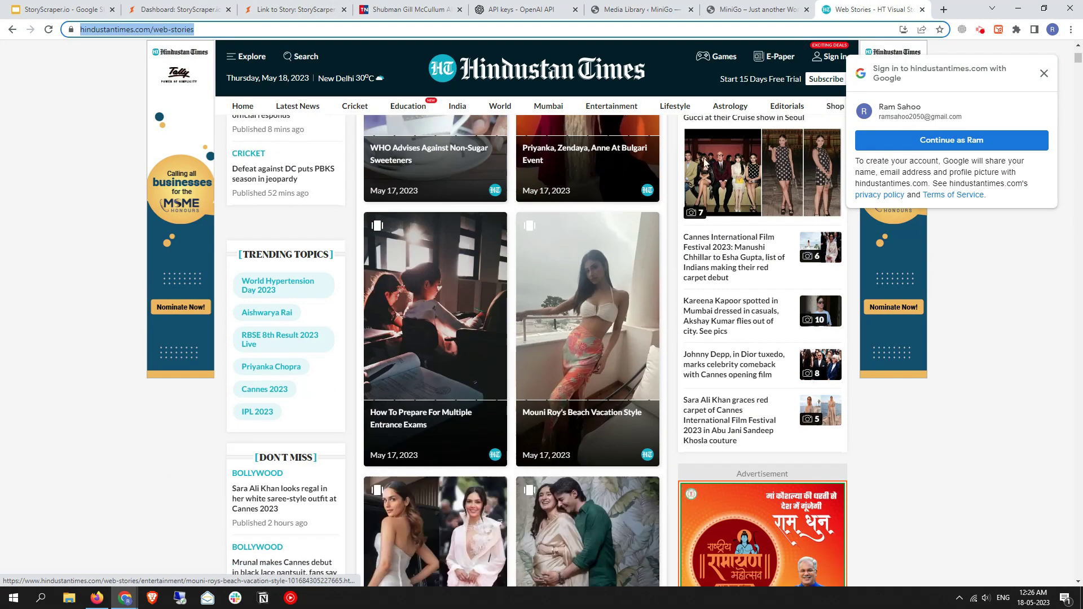
left_click(1045, 74)
left_click(331, 6)
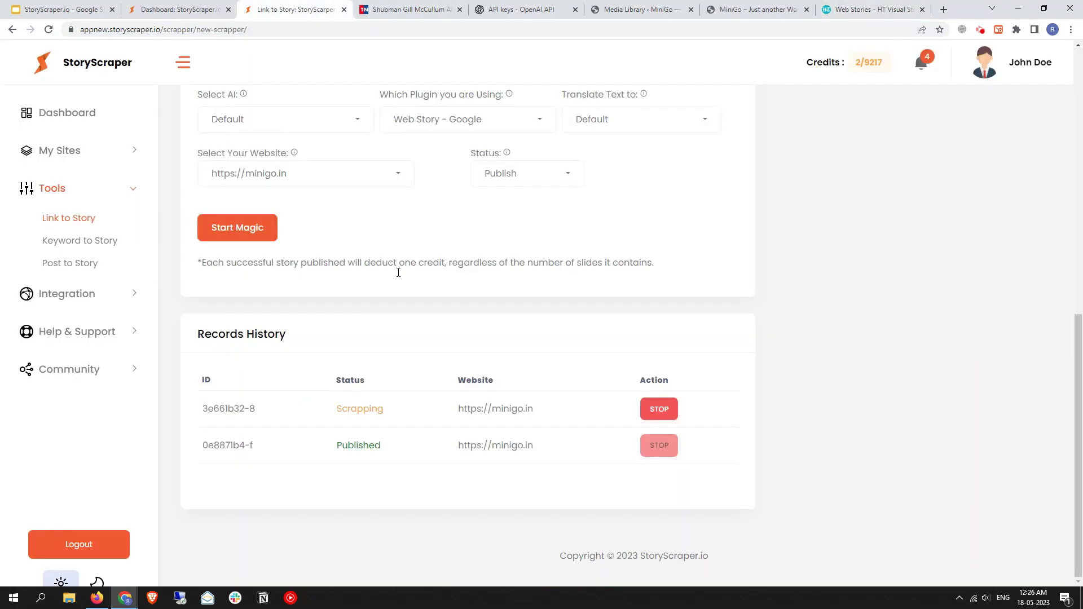
left_click(621, 8)
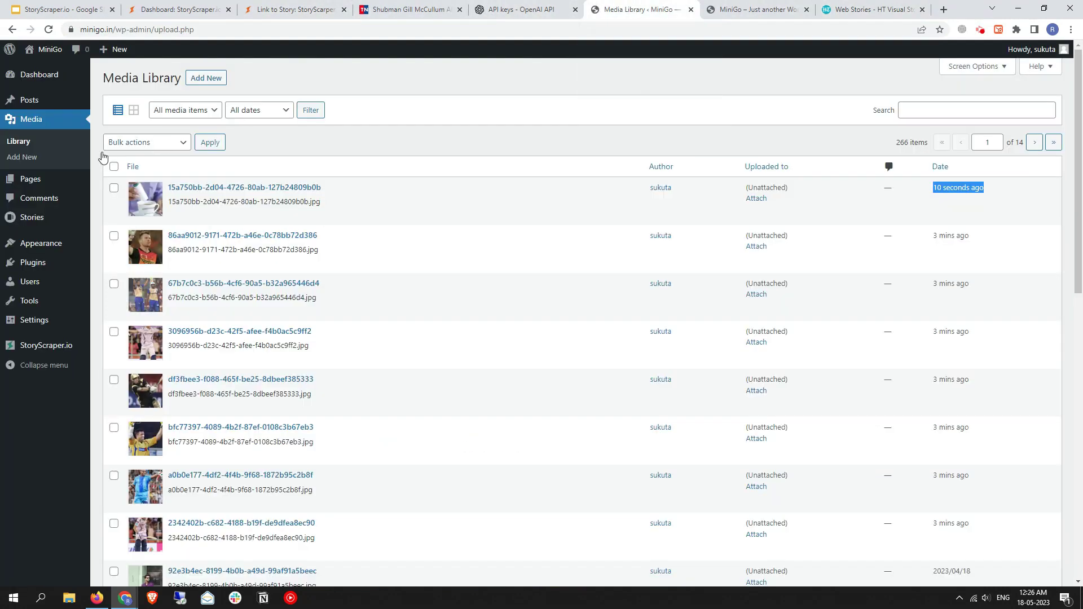
Preview the new 'Who Advises Against Nonsugar Sweeteners' web story in a new tab, advancing one slide
left_click(21, 216)
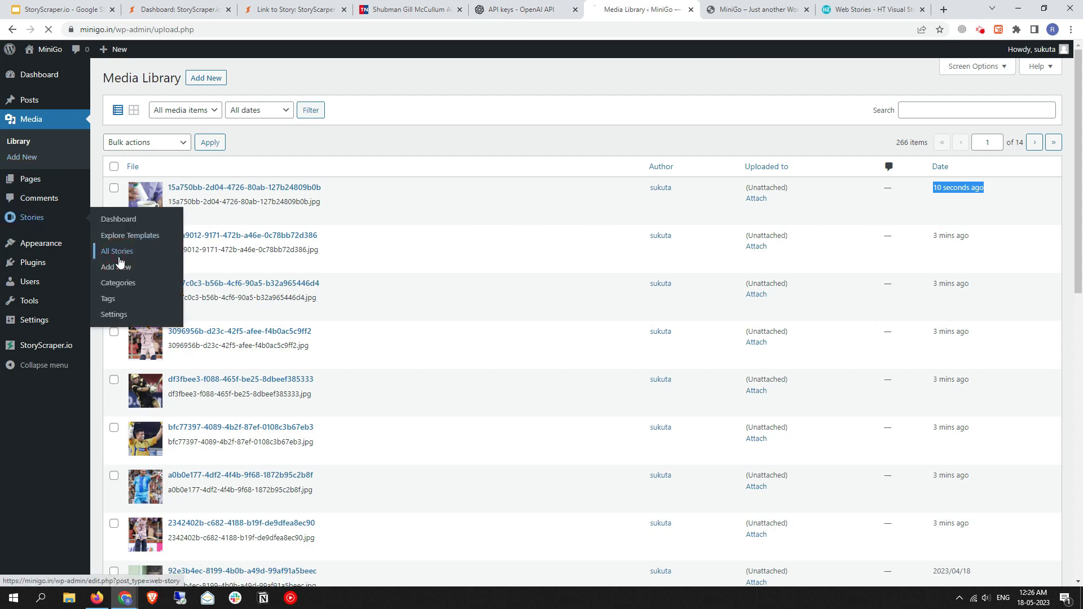
left_click(386, 337)
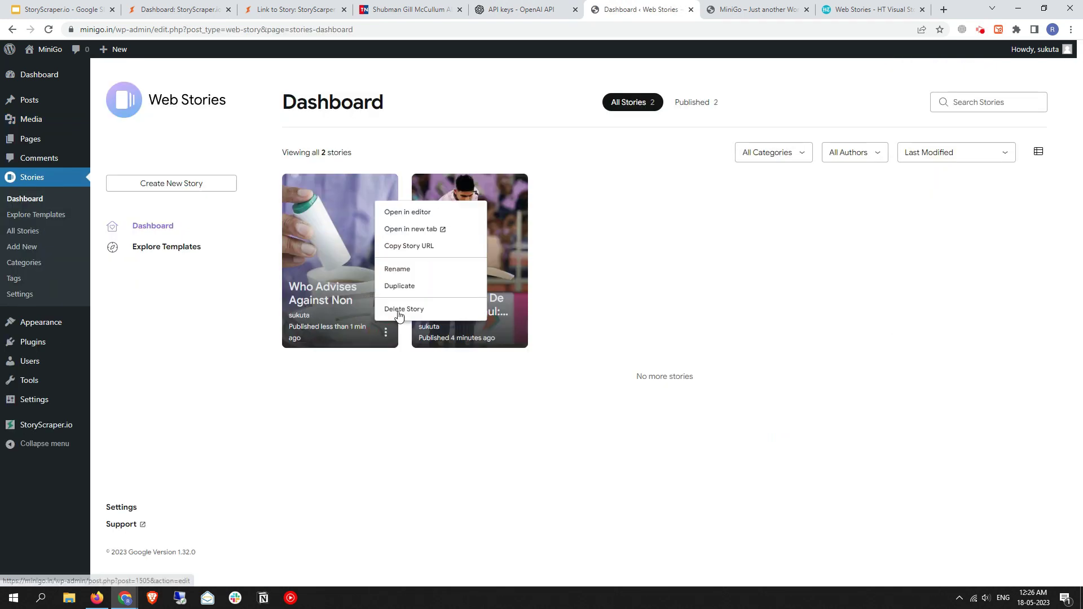
left_click(435, 231)
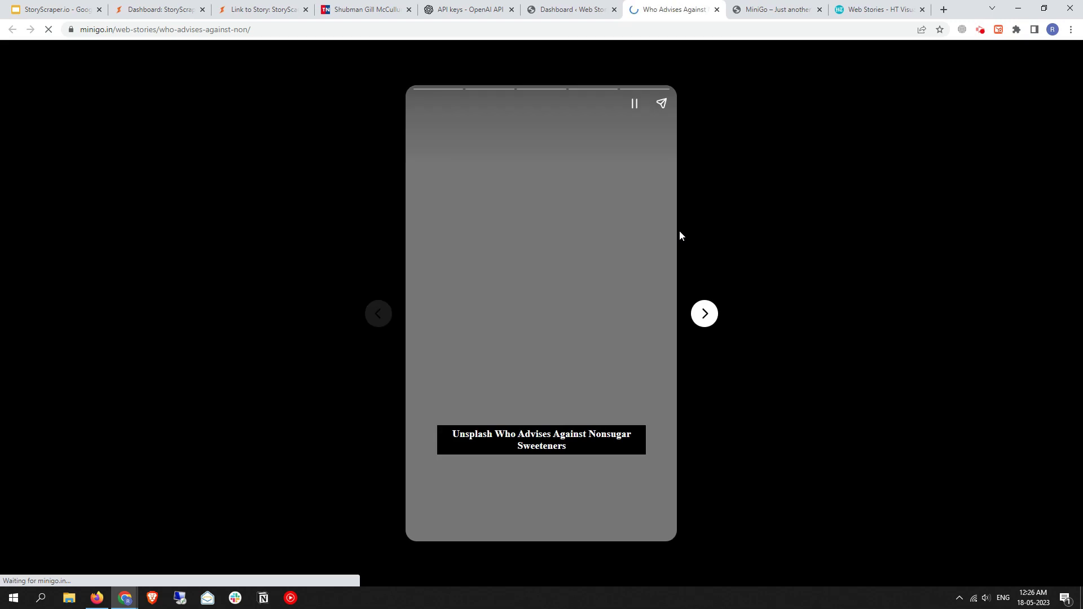
left_click(705, 314)
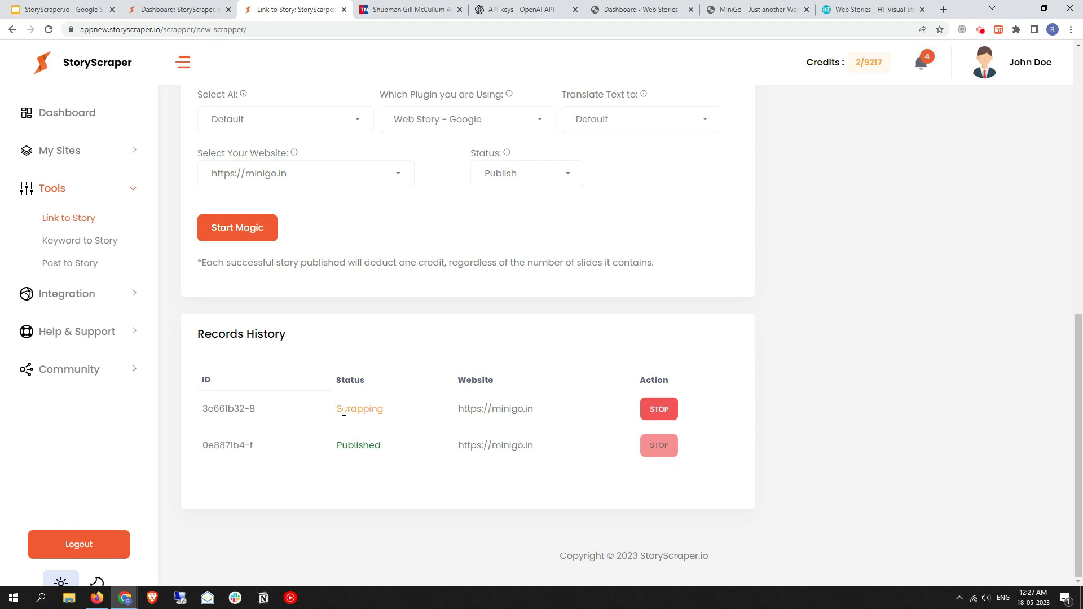
scroll(500, 313, "up", 10)
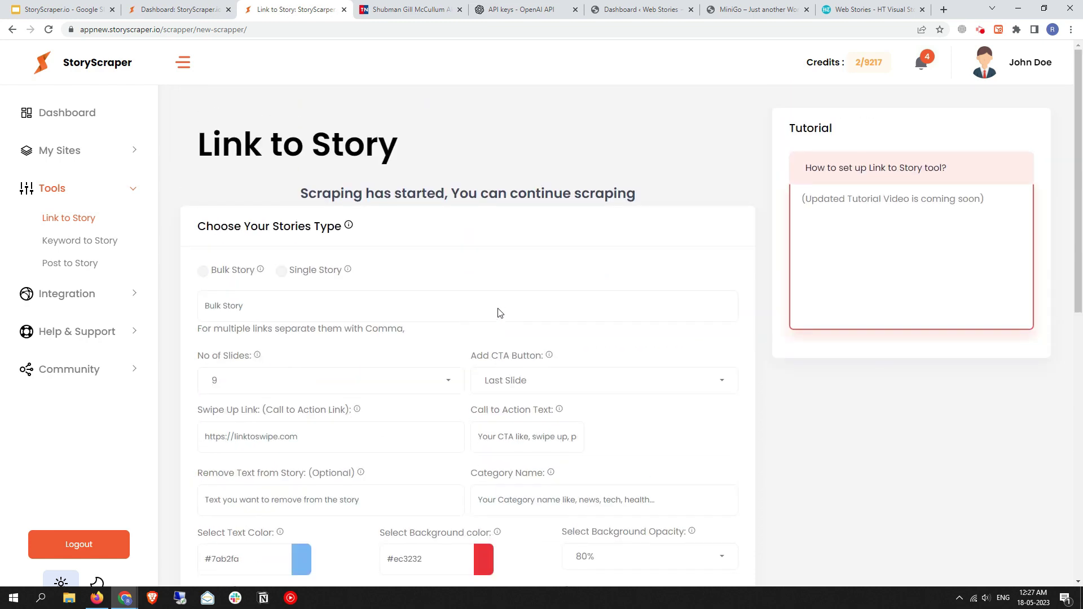